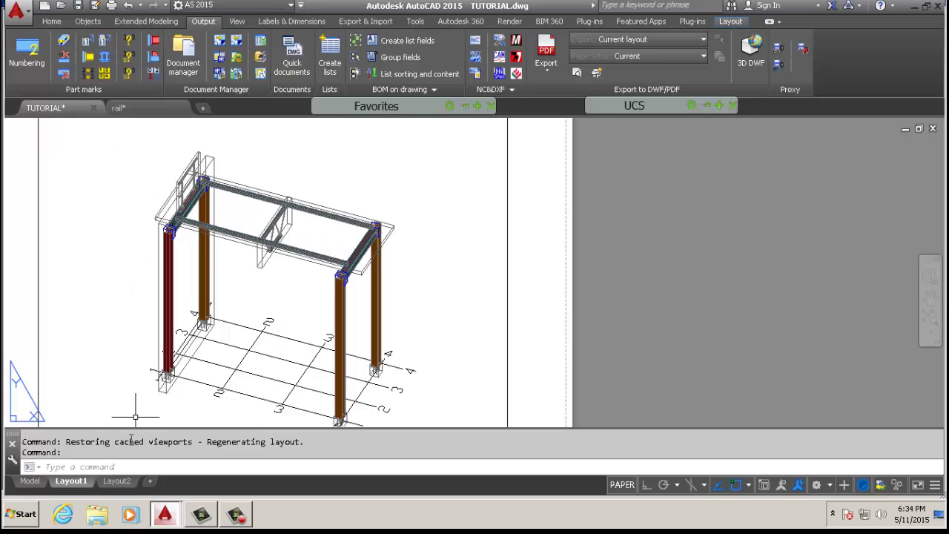
Leave the zoomed-out Layout1 sheet and view the TUTORIAL.dwg steel frame in model space.
scroll(445, 349, "down", 5)
middle_click_drag(445, 350, 508, 320)
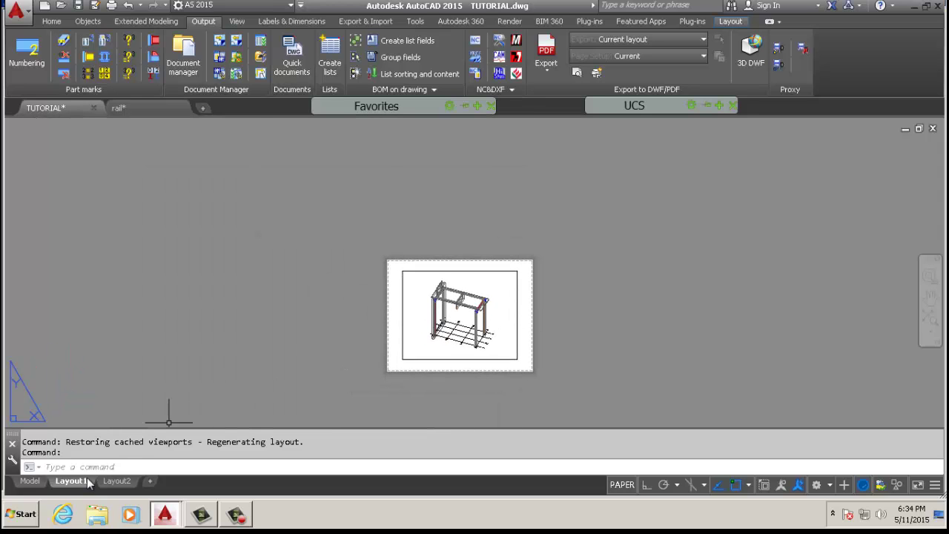
left_click(29, 480)
scroll(326, 265, "down", 5)
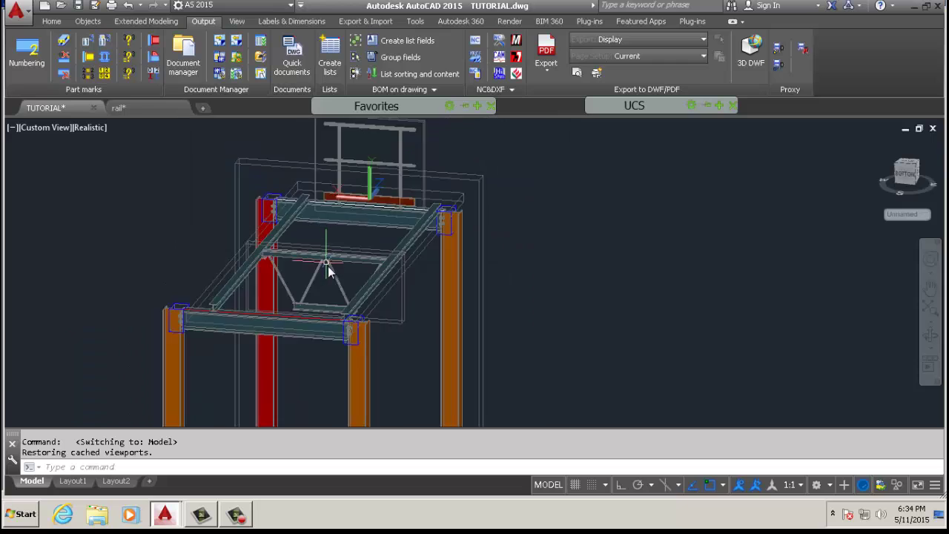
scroll(339, 311, "up", 6)
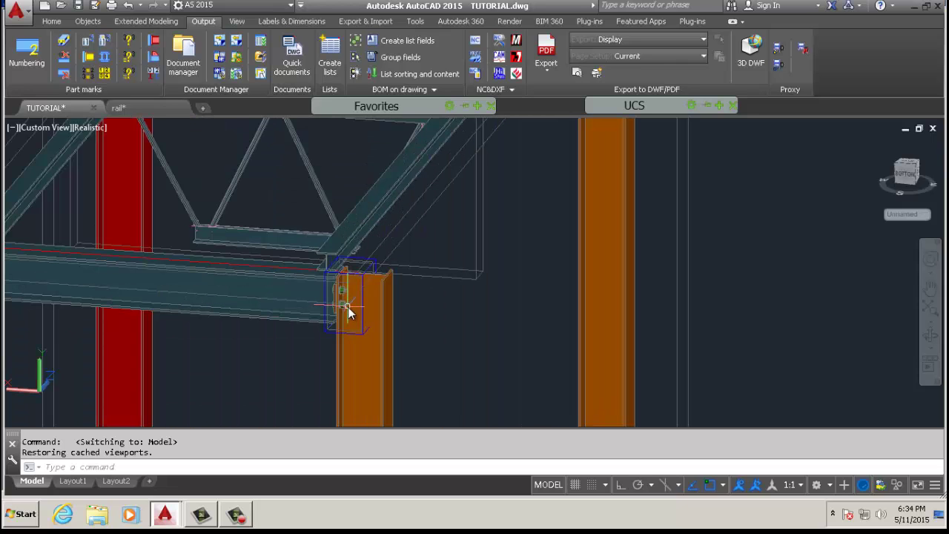
mouse_move(349, 312)
scroll(333, 345, "down", 6)
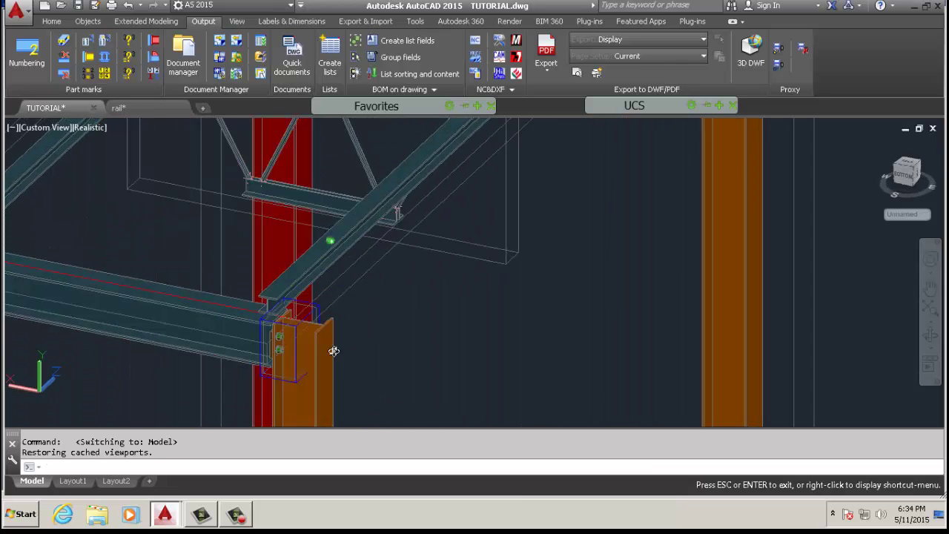
scroll(430, 286, "up", 2)
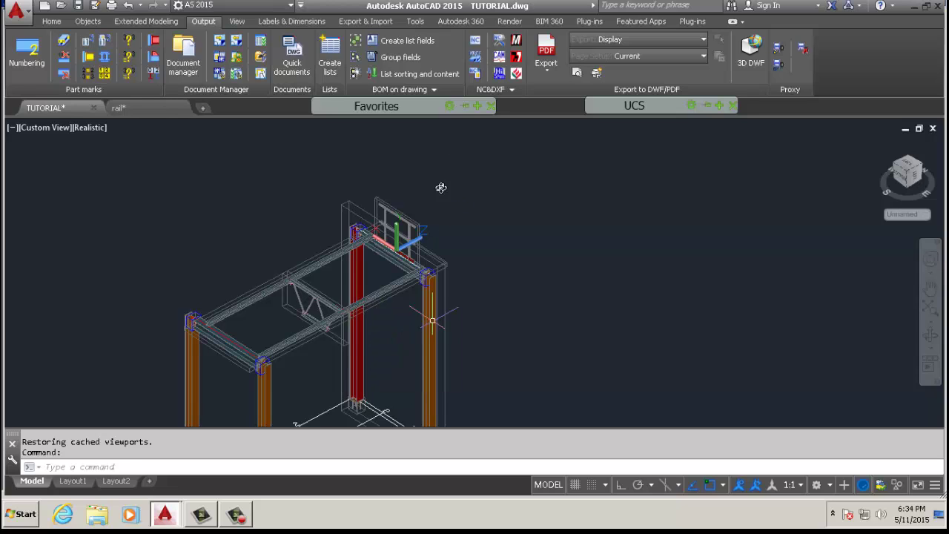
Pick Column - AutoIntersections from Quick documents' Column drawing styles, read its description, and use it.
left_click(293, 61)
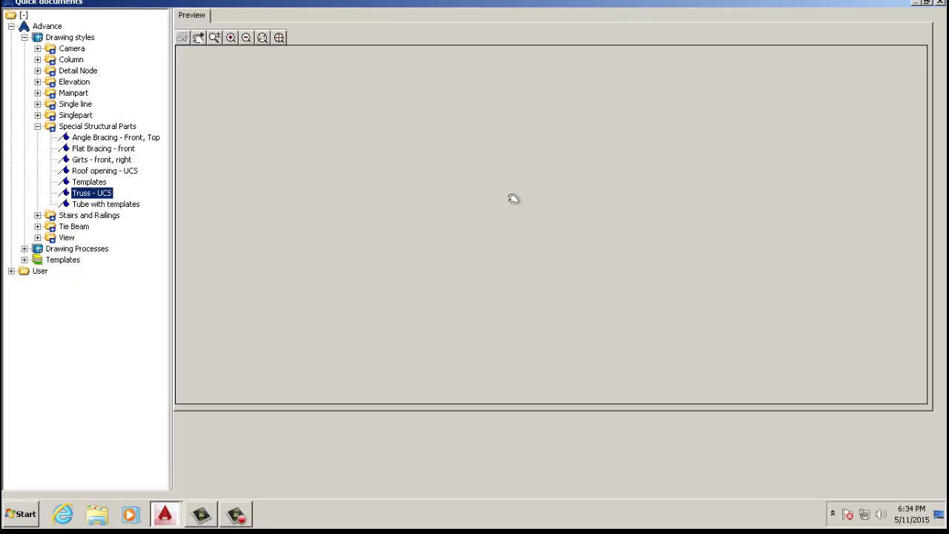
left_click(37, 127)
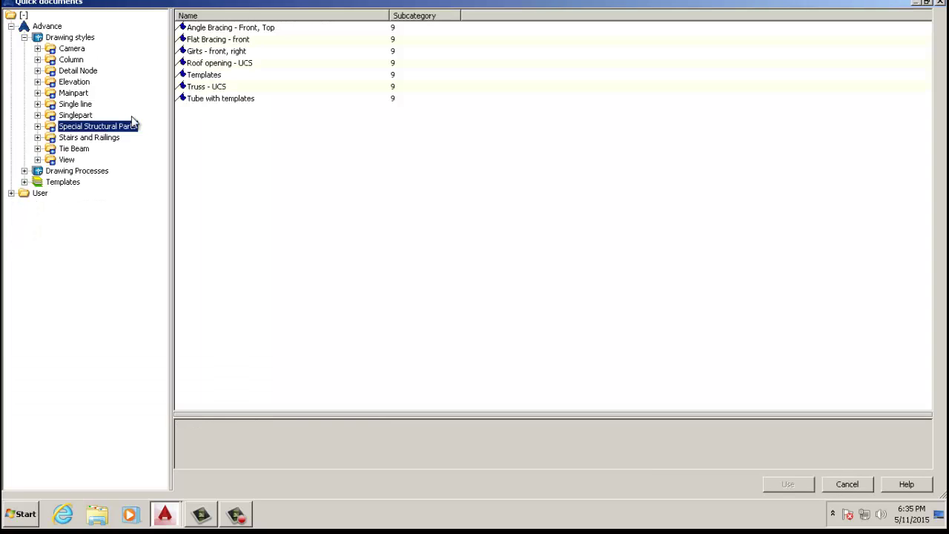
left_click(38, 60)
left_click(70, 59)
left_click(104, 71)
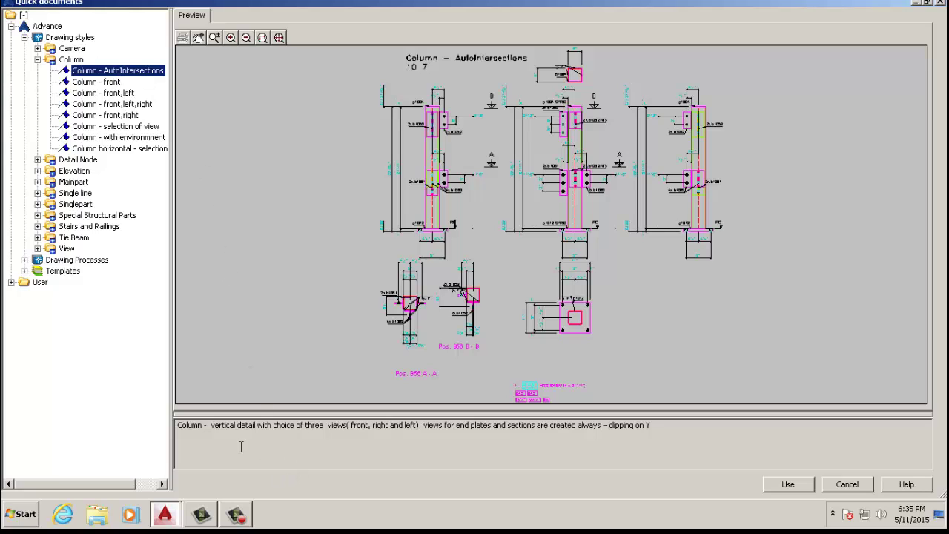
left_click_drag(179, 426, 319, 437)
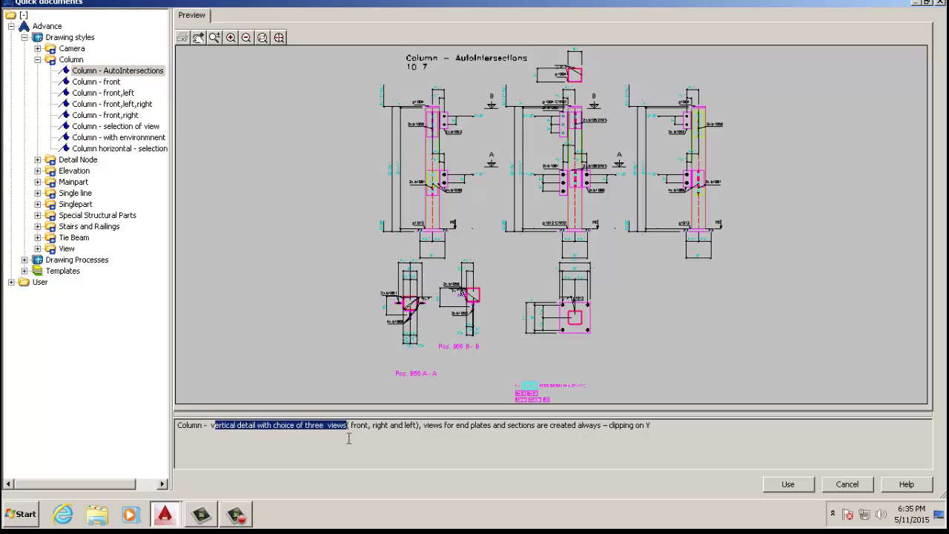
left_click_drag(352, 430, 407, 436)
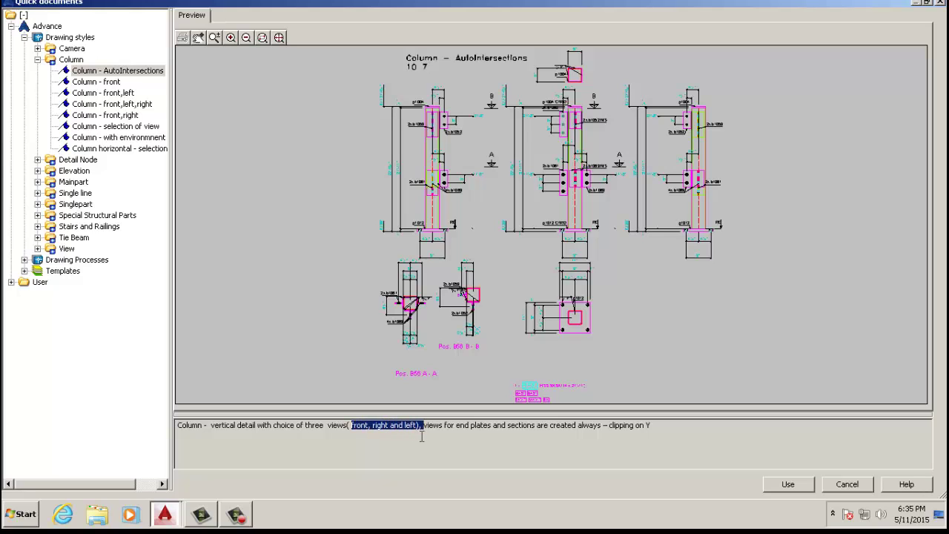
left_click_drag(438, 425, 586, 440)
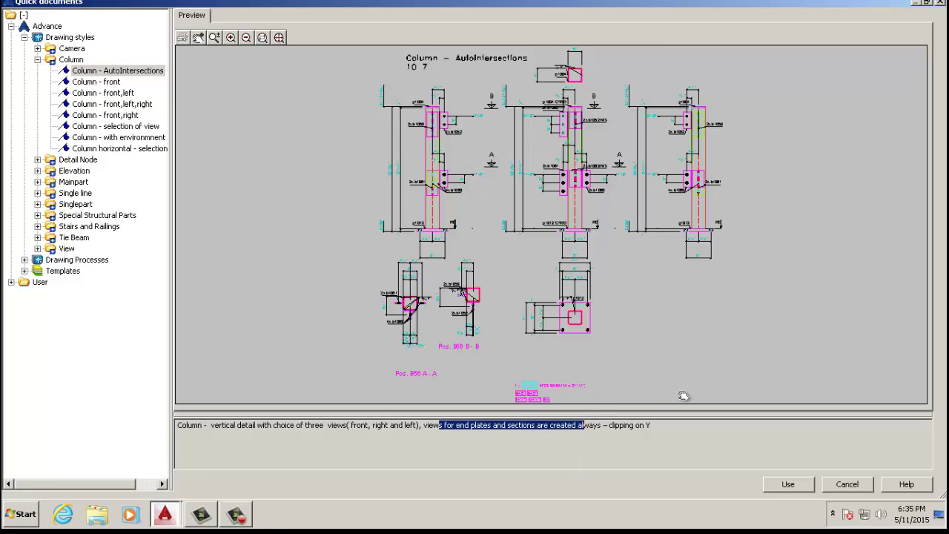
left_click(627, 445)
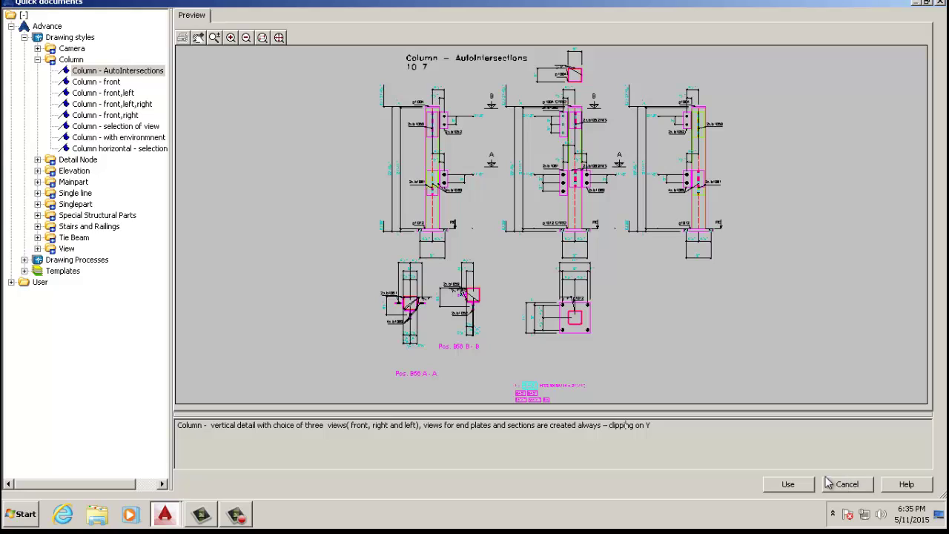
left_click(788, 484)
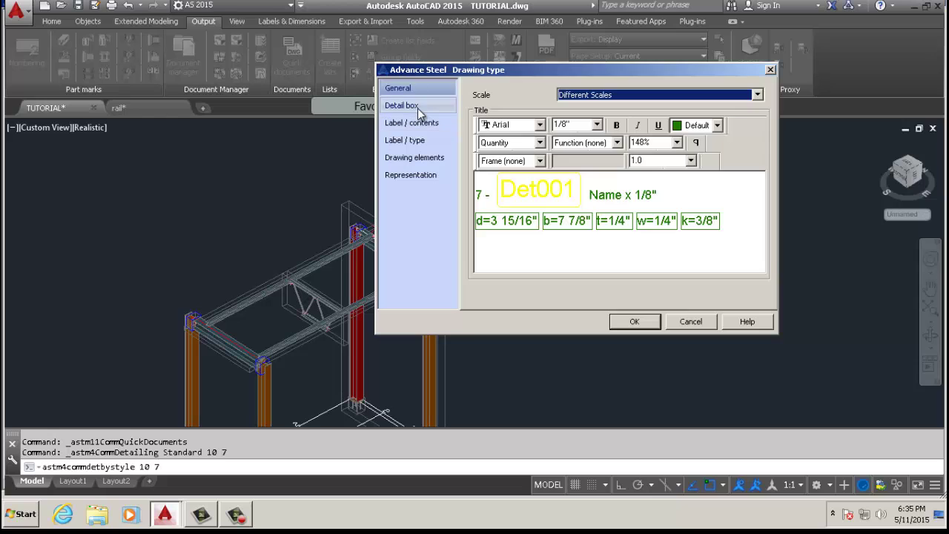
Review the Detail box, Label, Drawing elements and Representation pages, keeping clipping, hidden lines and holes on.
left_click(418, 108)
left_click(424, 123)
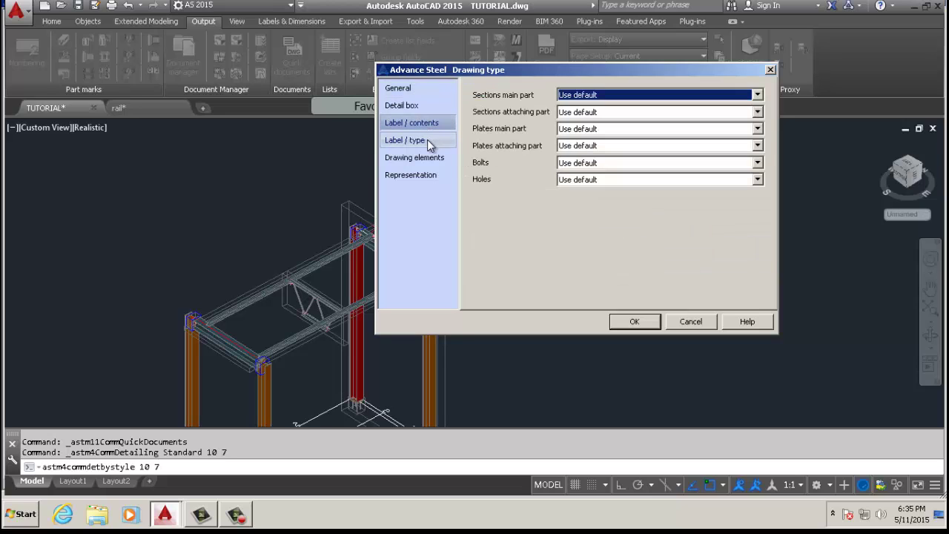
left_click(428, 140)
left_click(426, 158)
left_click(423, 176)
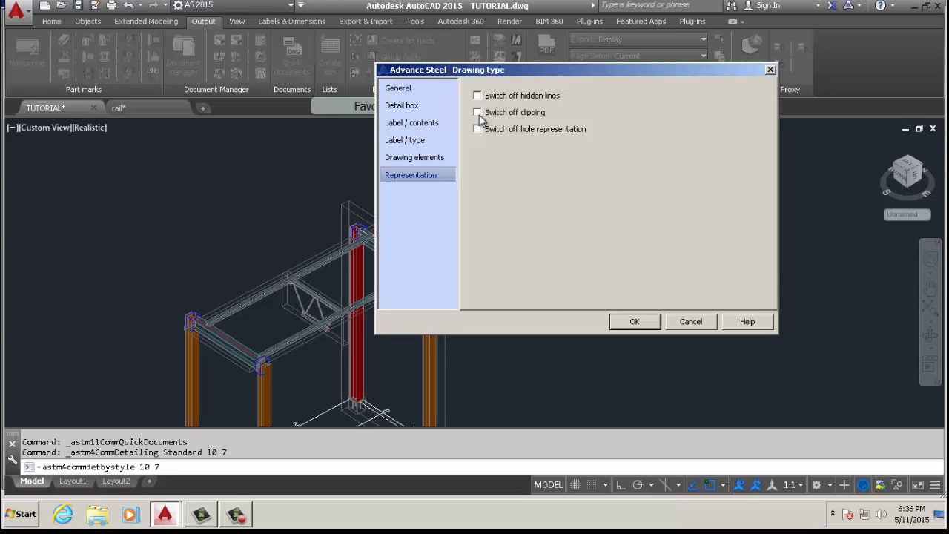
Accept the drawing type settings and select the left orange column.
left_click(635, 321)
scroll(437, 341, "down", 4)
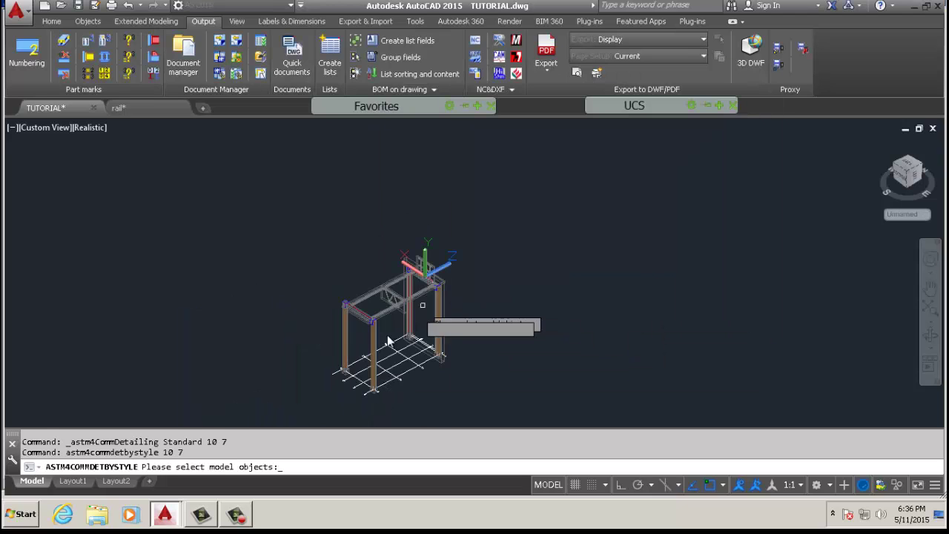
scroll(388, 341, "up", 5)
scroll(285, 370, "down", 2)
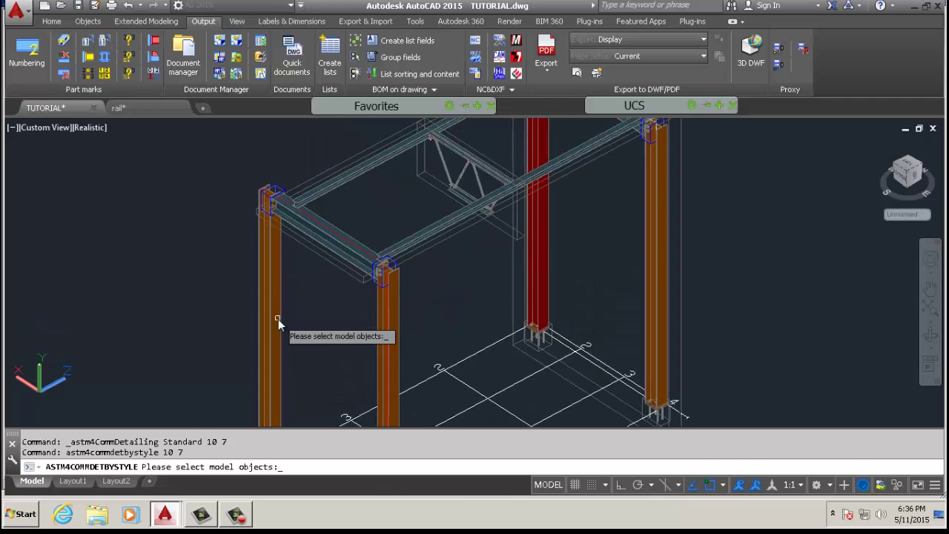
scroll(278, 297, "down", 3)
scroll(285, 268, "up", 5)
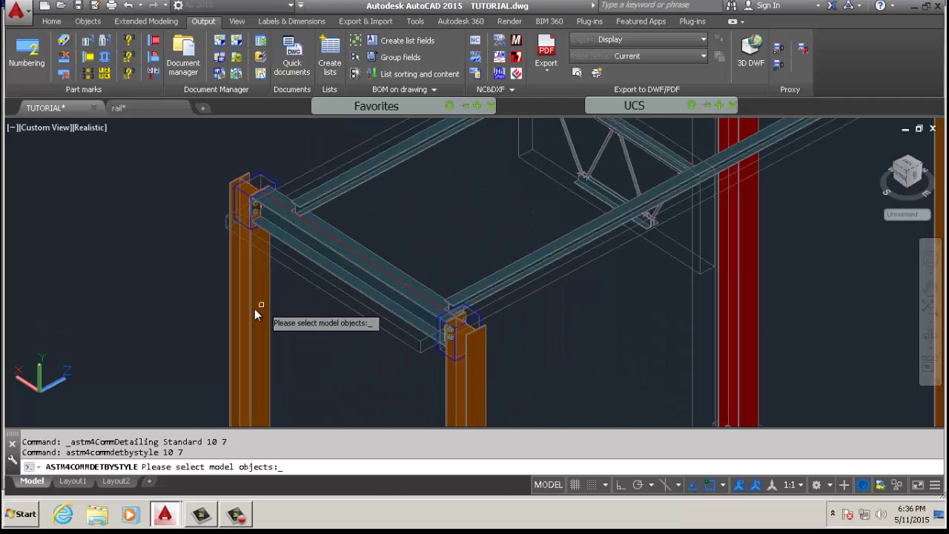
left_click(253, 308)
Add the two top frame beams to the selection and finish selecting.
scroll(250, 318, "down", 3)
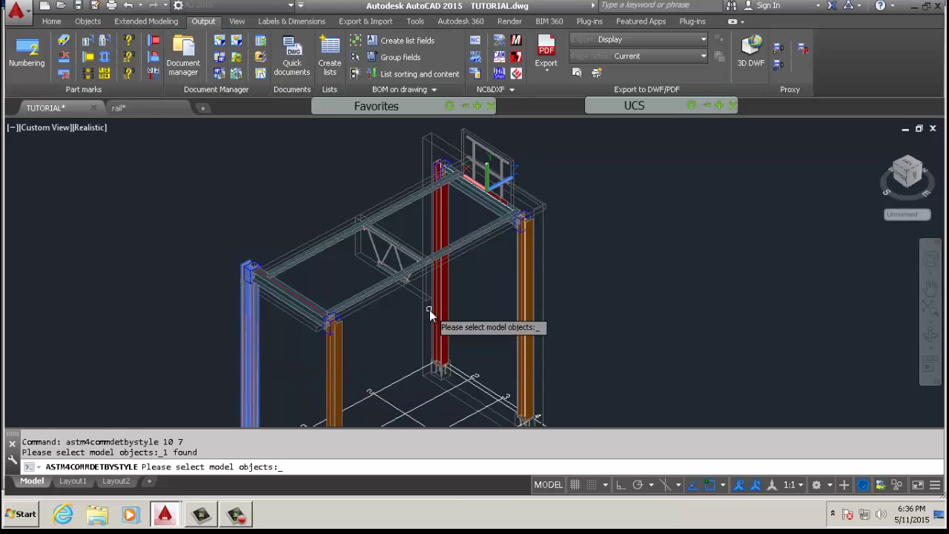
scroll(371, 278, "up", 5)
left_click(314, 198)
scroll(289, 304, "down", 3)
scroll(374, 222, "up", 4)
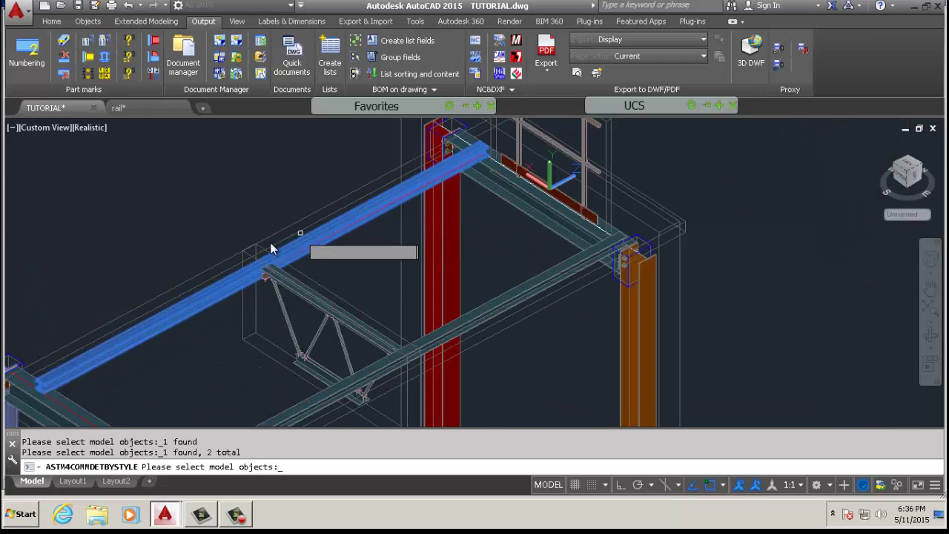
scroll(356, 291, "down", 2)
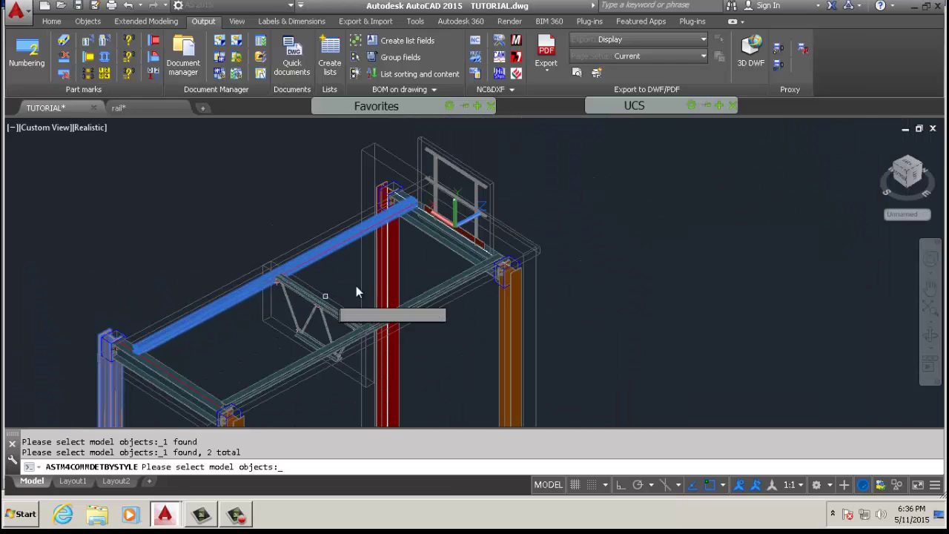
scroll(186, 393, "up", 3)
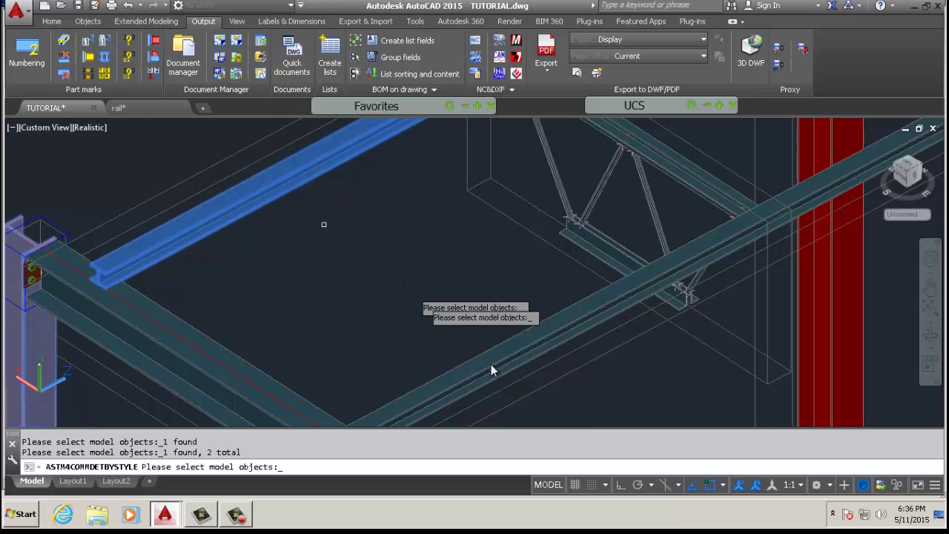
scroll(295, 271, "down", 2)
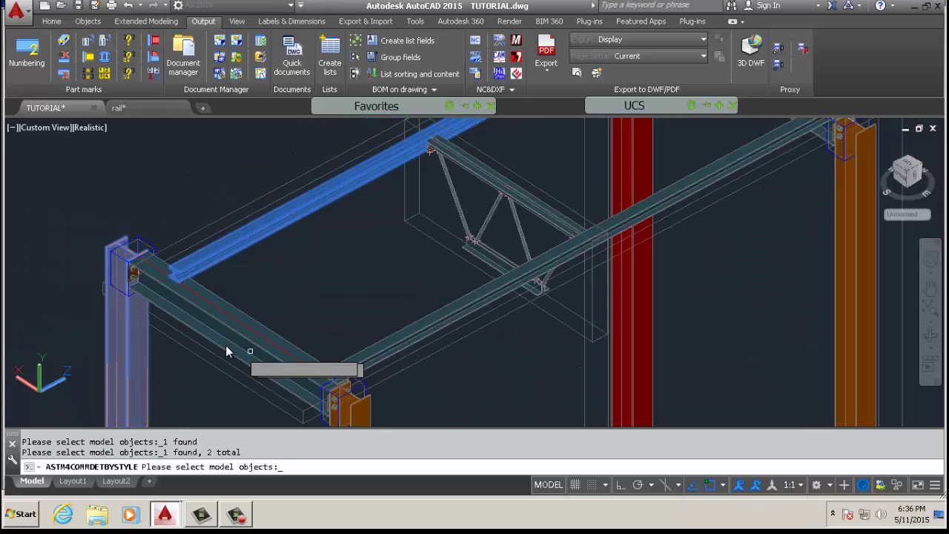
scroll(223, 337, "up", 3)
left_click(266, 291)
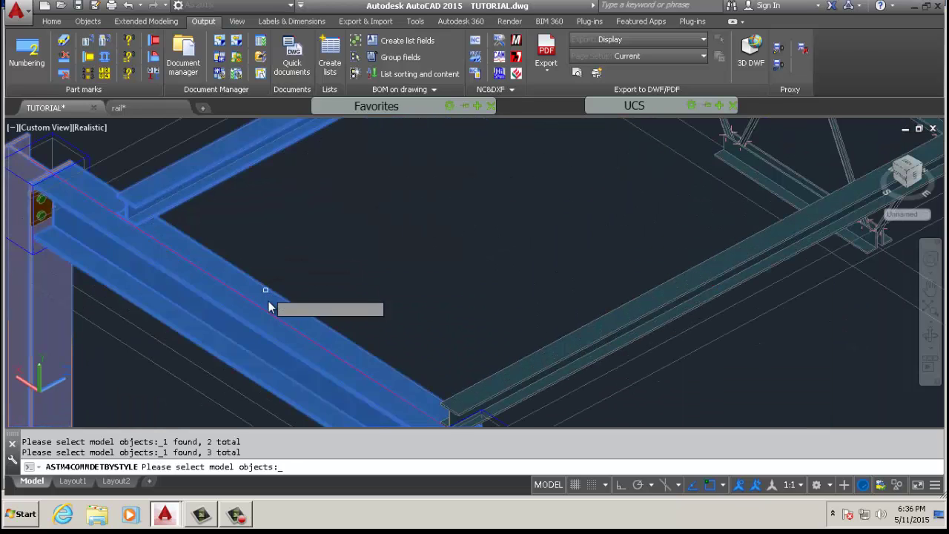
scroll(274, 312, "down", 3)
scroll(422, 306, "down", 2)
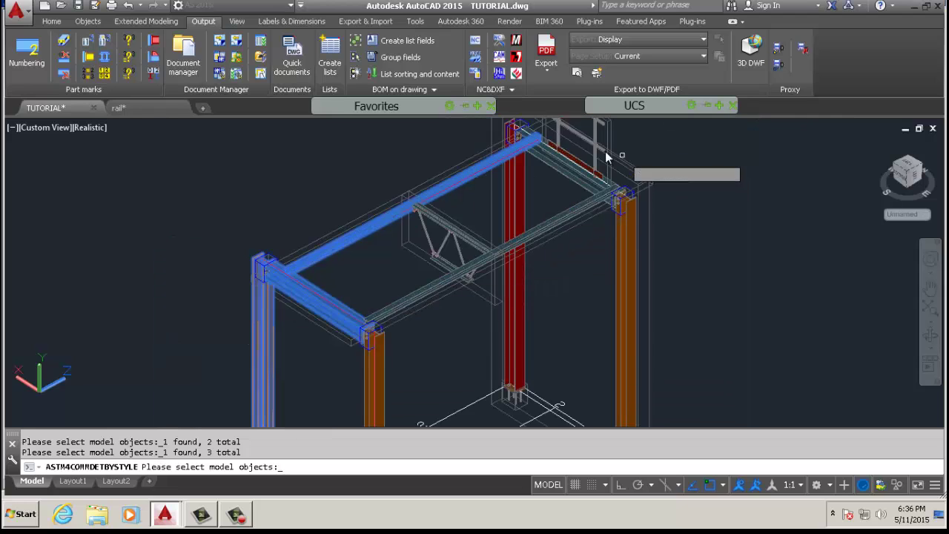
scroll(573, 166, "up", 2)
scroll(323, 325, "down", 3)
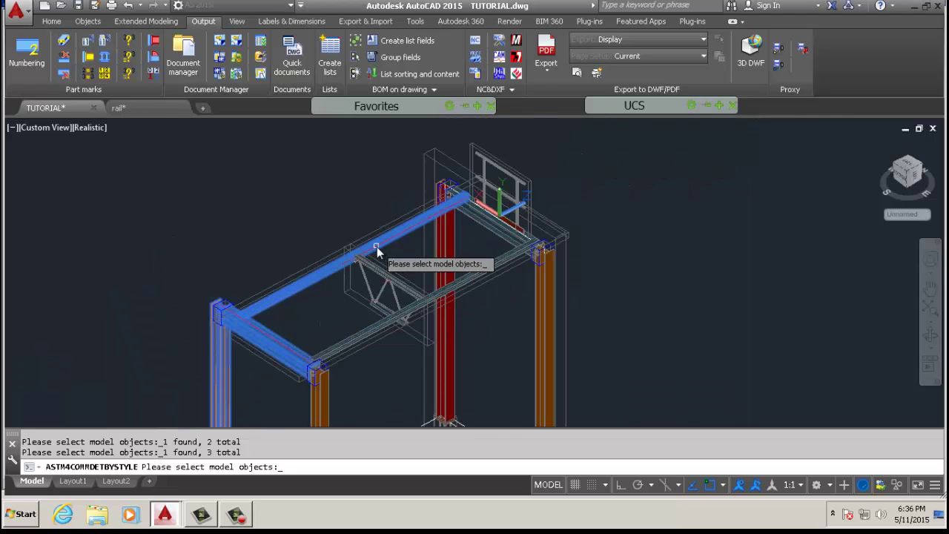
scroll(376, 251, "up", 2)
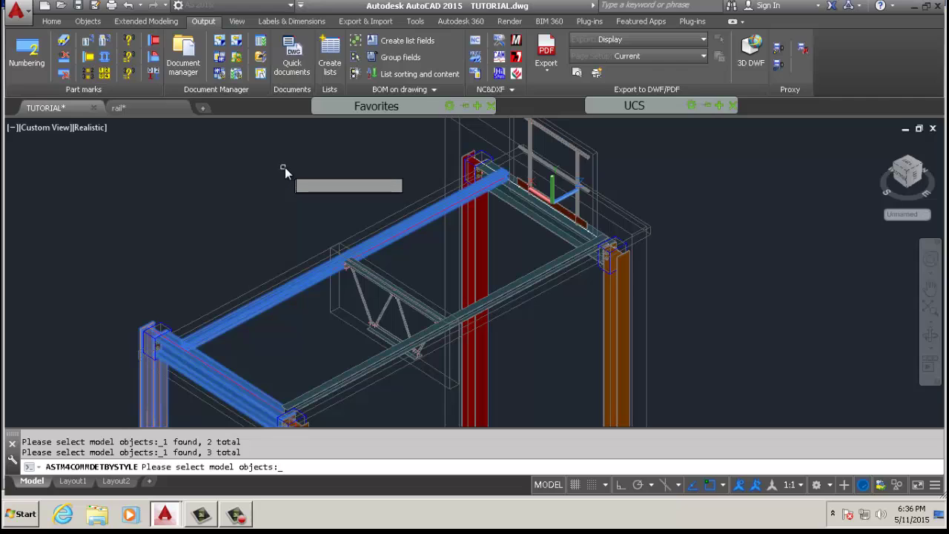
key("Return")
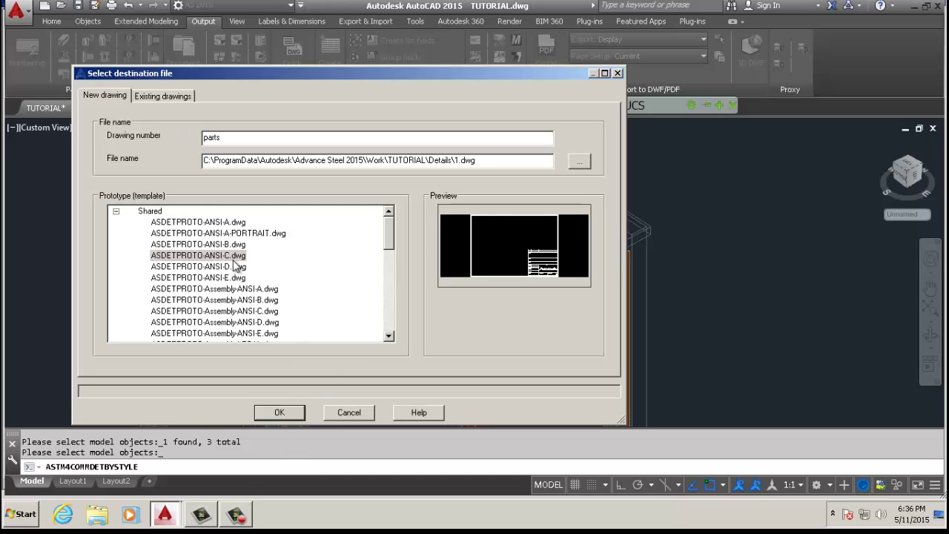
Confirm drawing number 'parts' based on the ASDETPROTO-ANSI-C.dwg prototype.
left_click(278, 413)
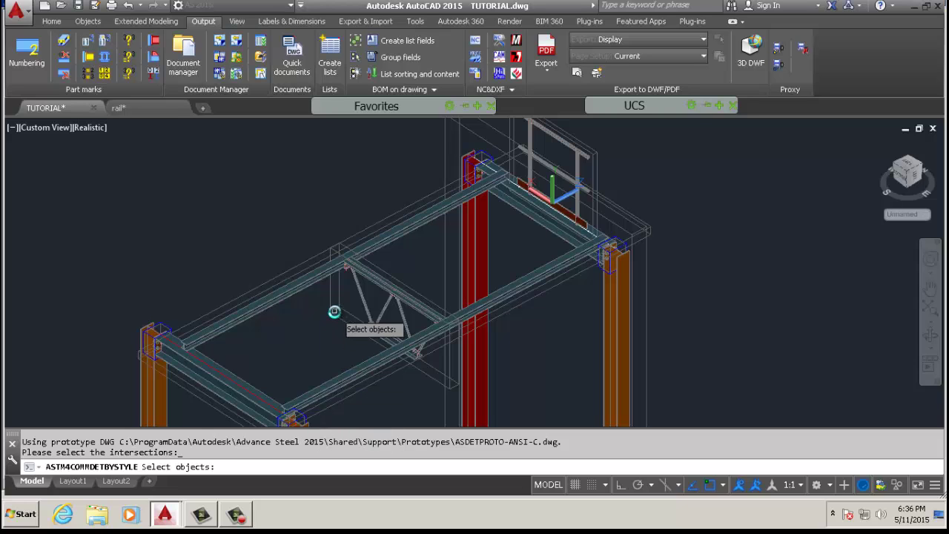
Pick the first connection joint box on the left column.
scroll(311, 319, "down", 4)
scroll(283, 371, "up", 2)
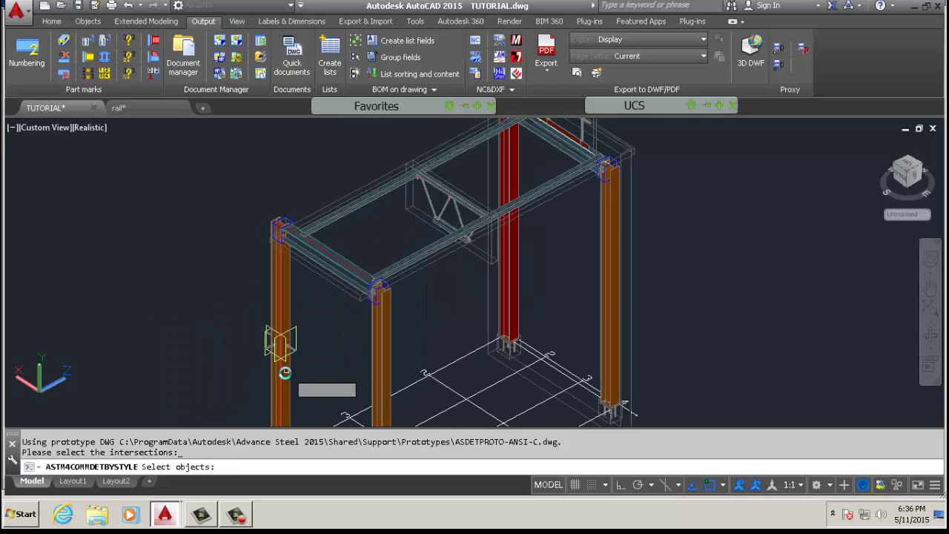
scroll(285, 374, "down", 2)
scroll(285, 356, "up", 3)
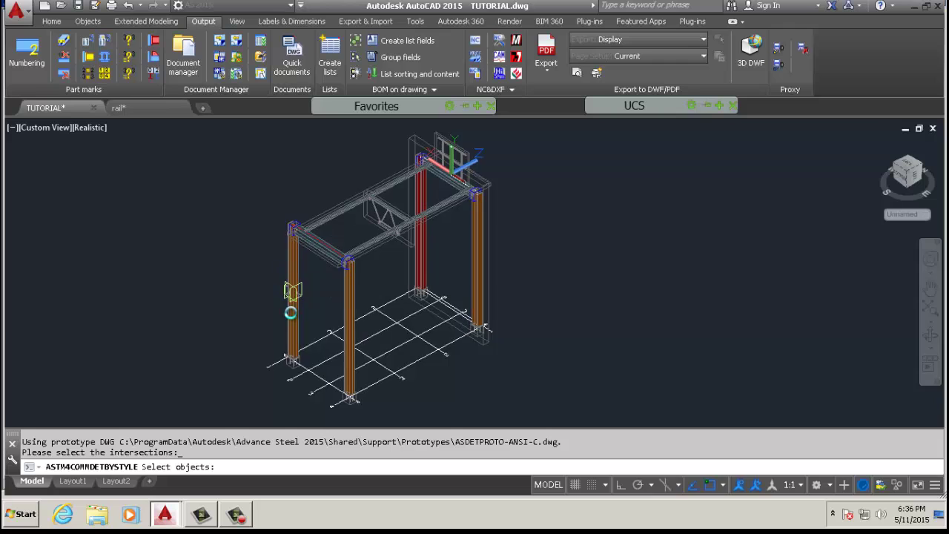
scroll(288, 300, "up", 5)
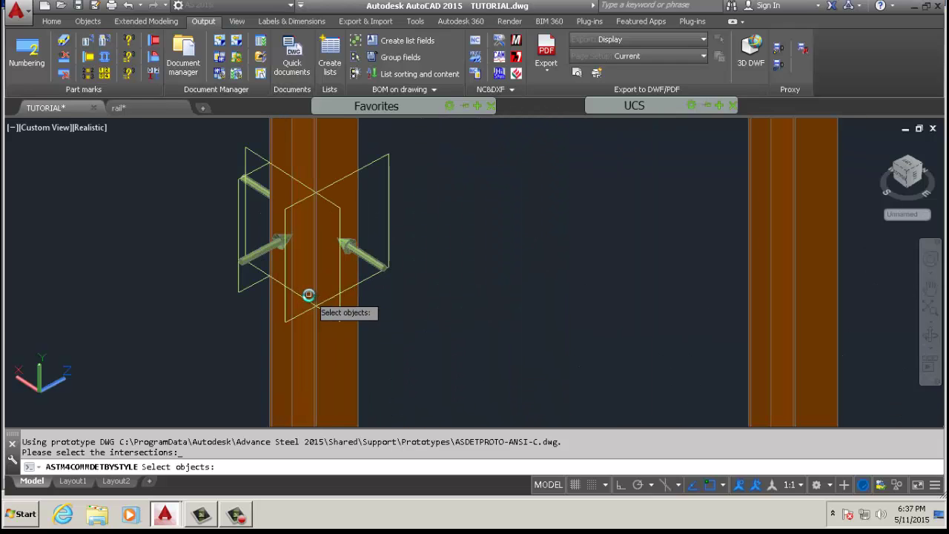
scroll(178, 356, "down", 6)
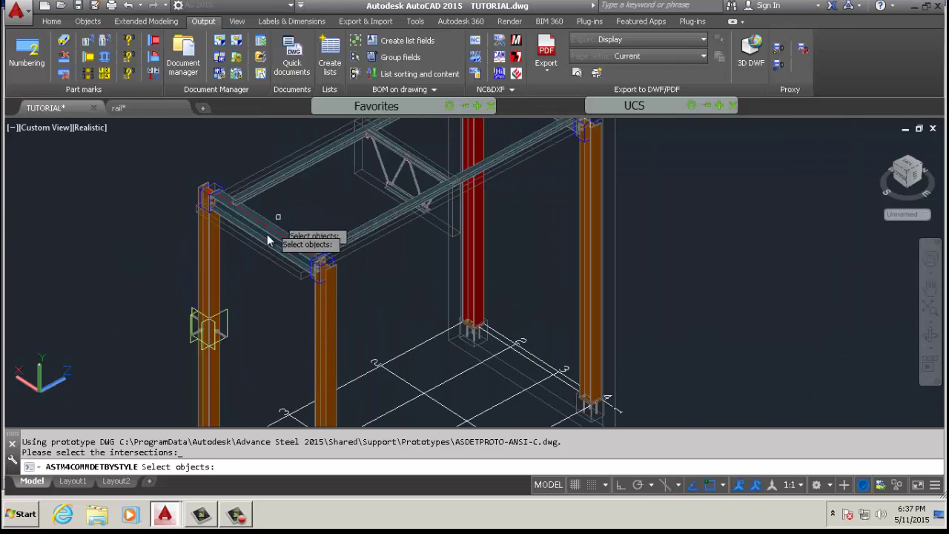
scroll(190, 356, "up", 5)
scroll(179, 352, "up", 2)
scroll(157, 302, "up", 2)
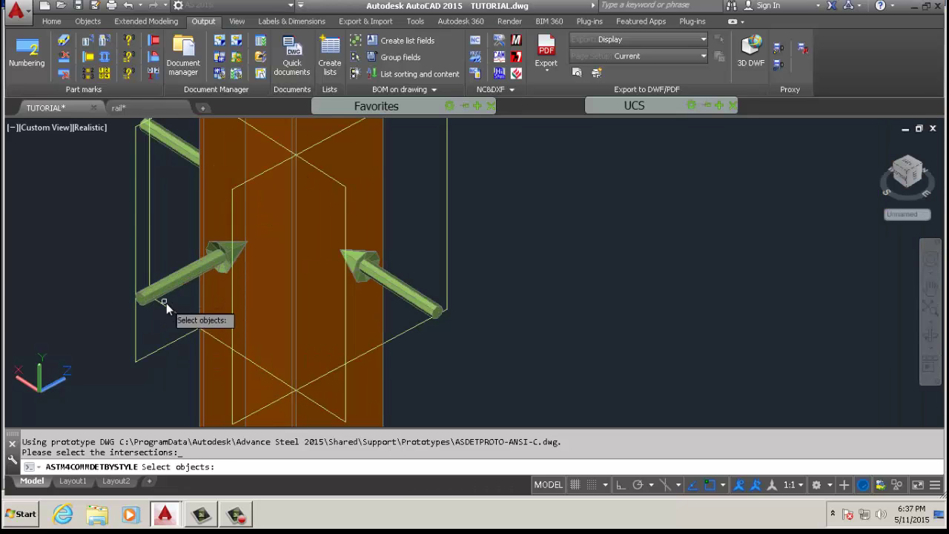
scroll(166, 305, "down", 5)
scroll(160, 402, "up", 4)
scroll(161, 400, "down", 5)
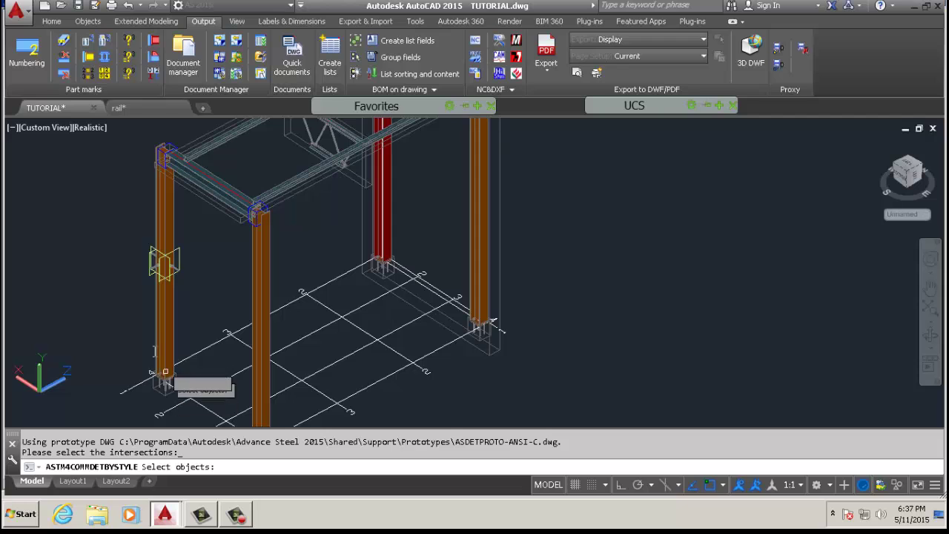
scroll(169, 159, "up", 3)
scroll(188, 273, "up", 2)
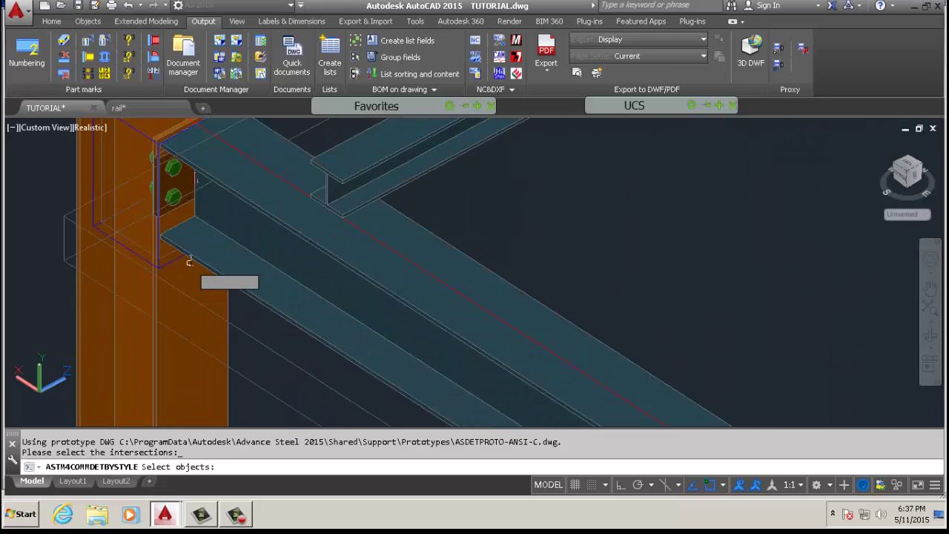
scroll(198, 226, "down", 5)
scroll(184, 394, "up", 4)
scroll(179, 376, "up", 4)
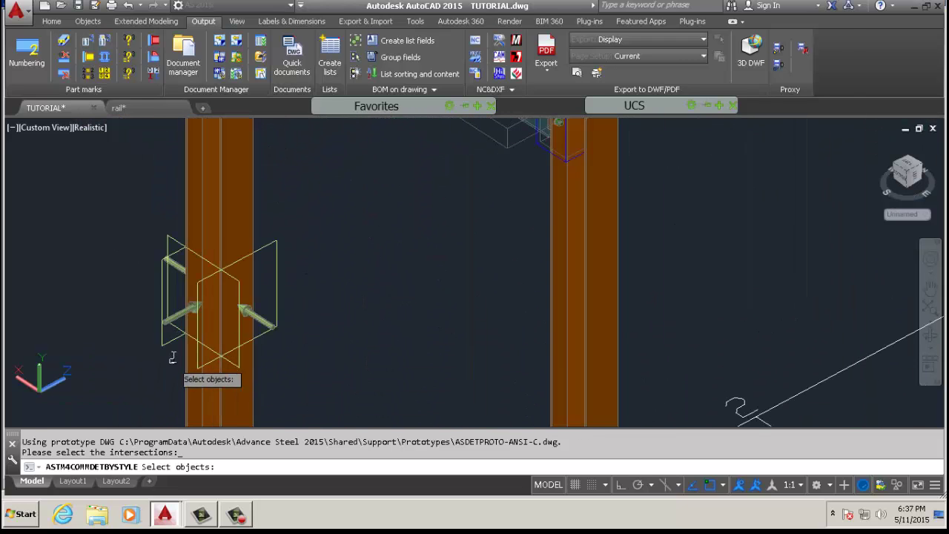
left_click(310, 315)
Add the second left-column joint and accept to create the detail.
scroll(307, 314, "down", 5)
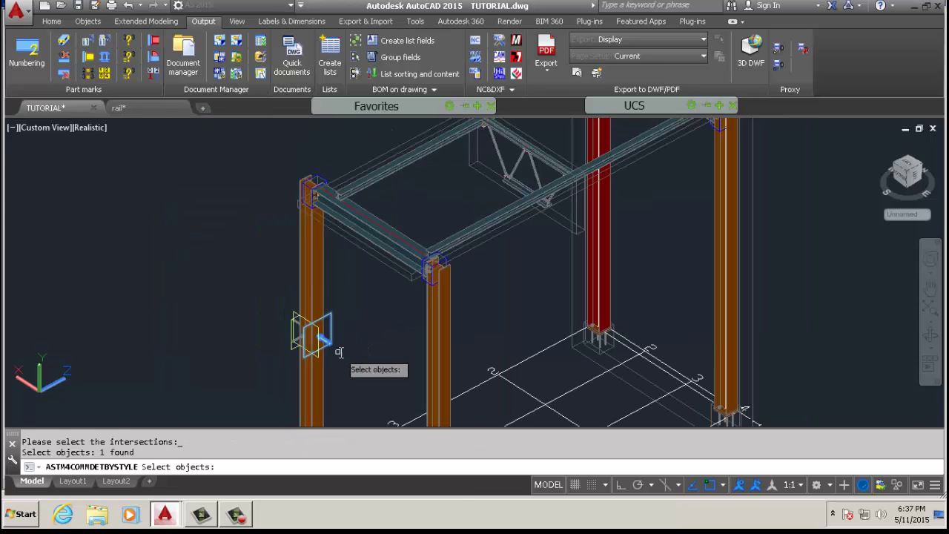
scroll(331, 206, "up", 3)
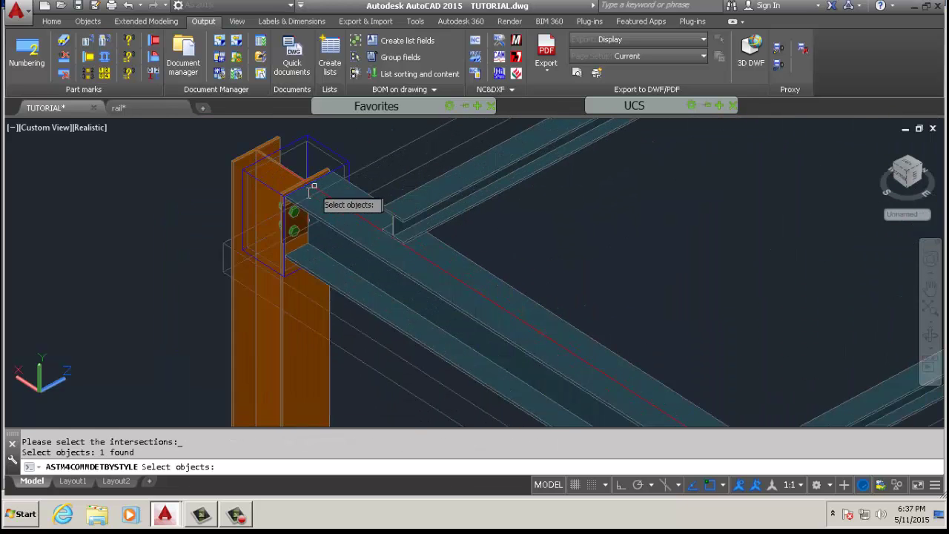
scroll(290, 217, "down", 2)
scroll(296, 211, "up", 3)
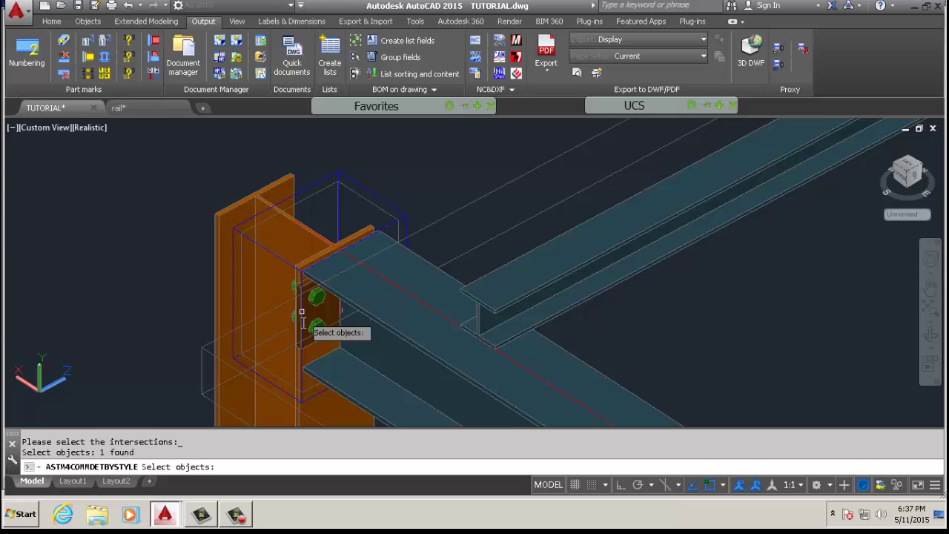
scroll(308, 311, "down", 5)
scroll(312, 400, "up", 5)
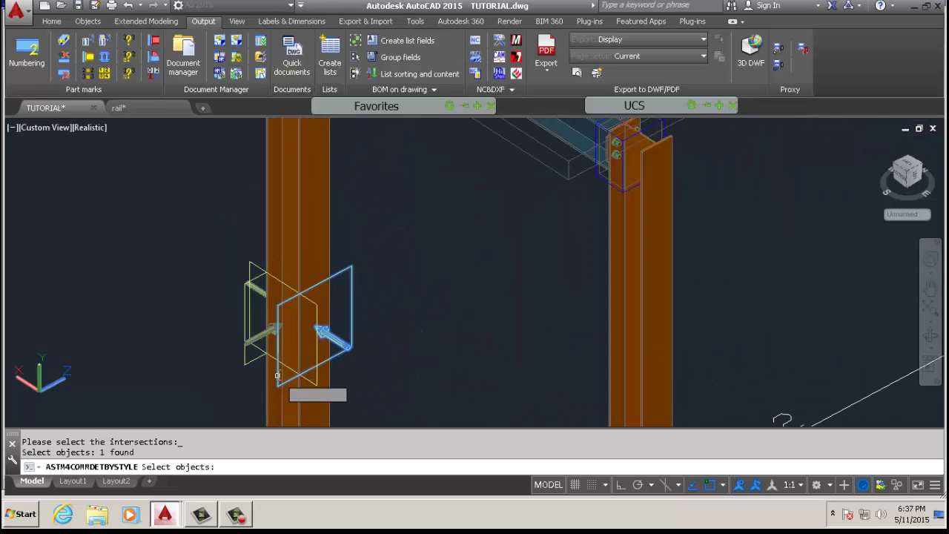
left_click(235, 298)
scroll(234, 298, "down", 5)
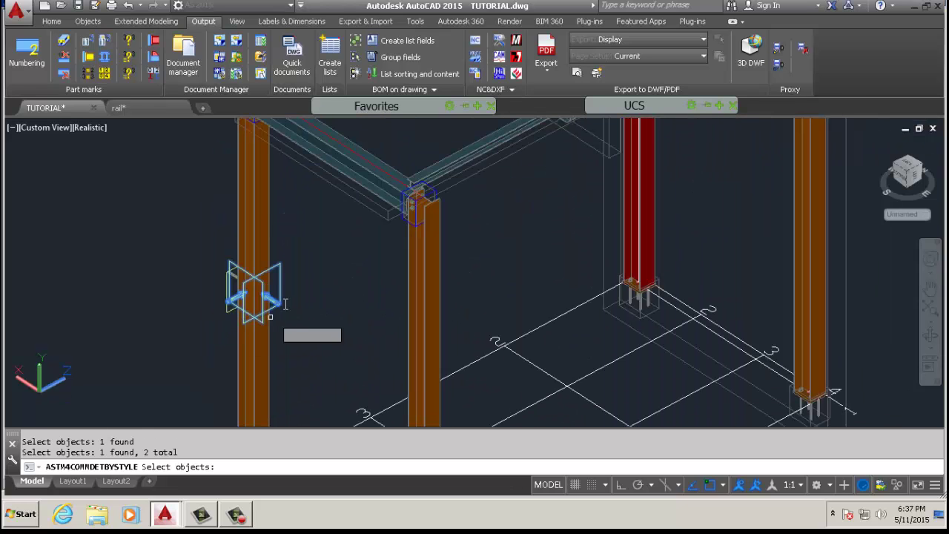
key("Return")
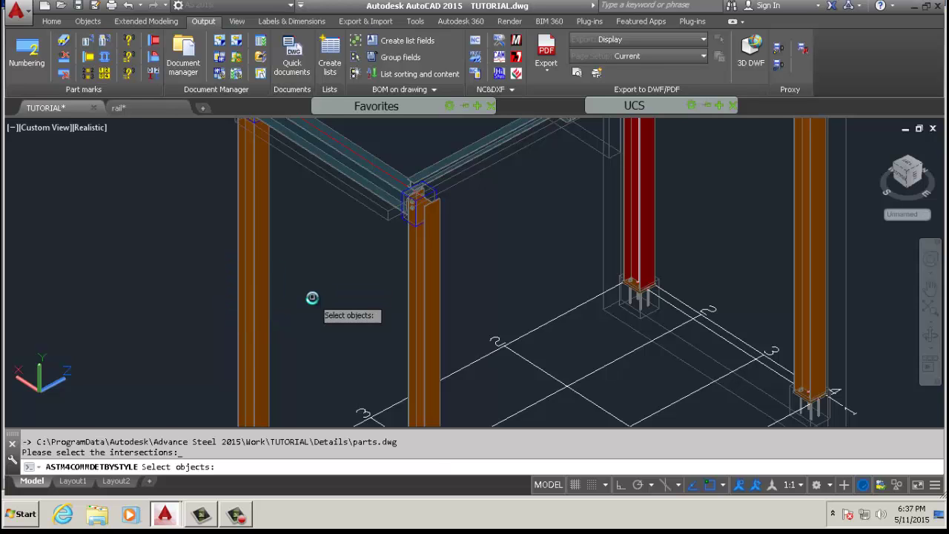
Orbit to the truss, pick its joint box with the beam, and accept to create the detail.
scroll(312, 298, "down", 5)
scroll(348, 257, "up", 8)
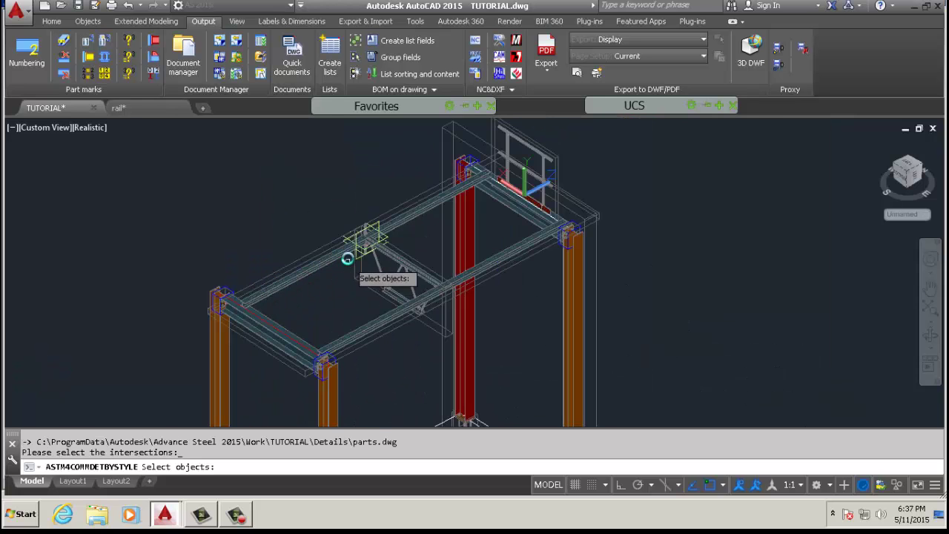
scroll(391, 240, "down", 4)
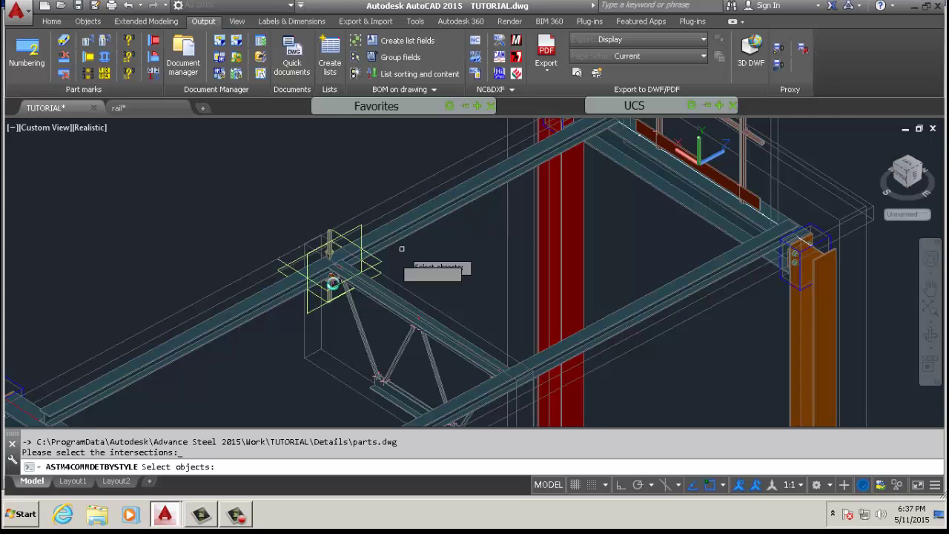
scroll(312, 286, "up", 2)
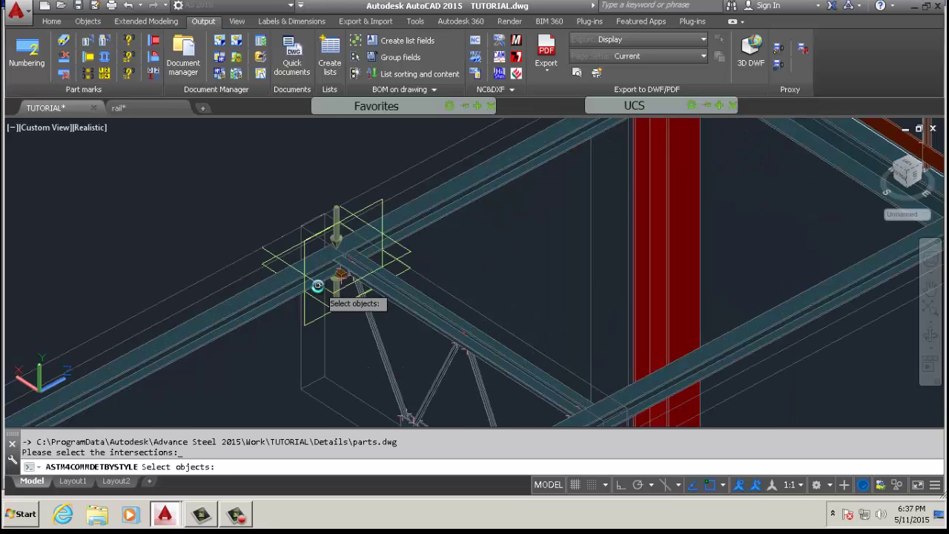
scroll(313, 256, "up", 2)
scroll(379, 311, "up", 2)
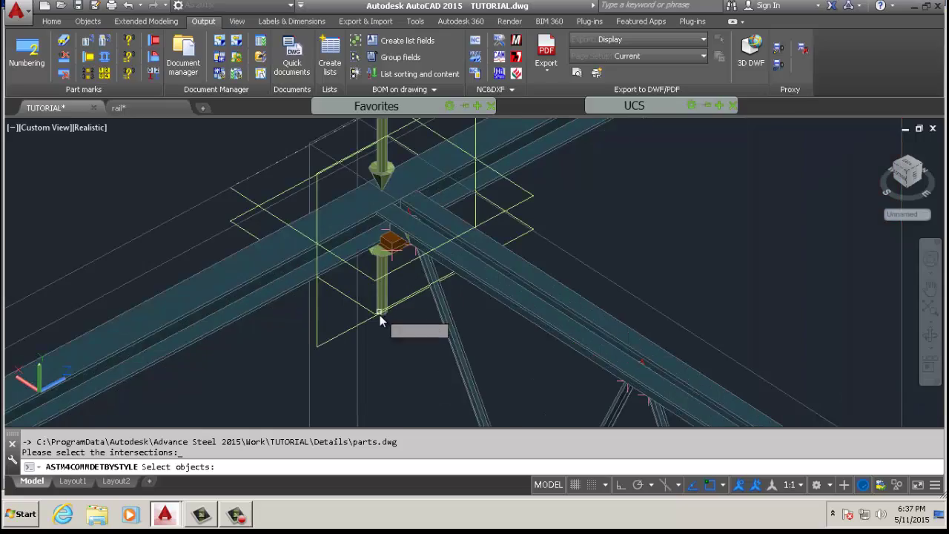
scroll(380, 318, "down", 3)
middle_click_drag(308, 304, 394, 304, "shift")
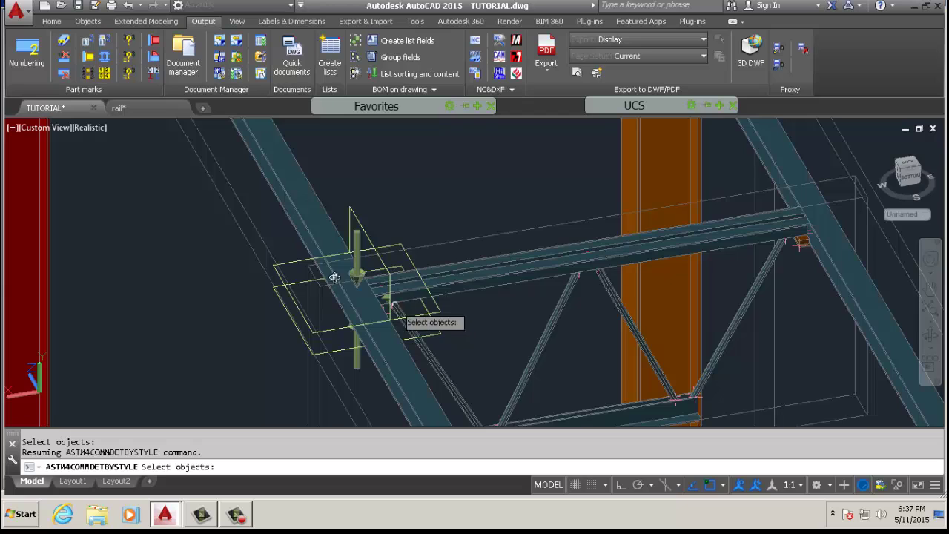
scroll(349, 241, "up", 3)
left_click(381, 247)
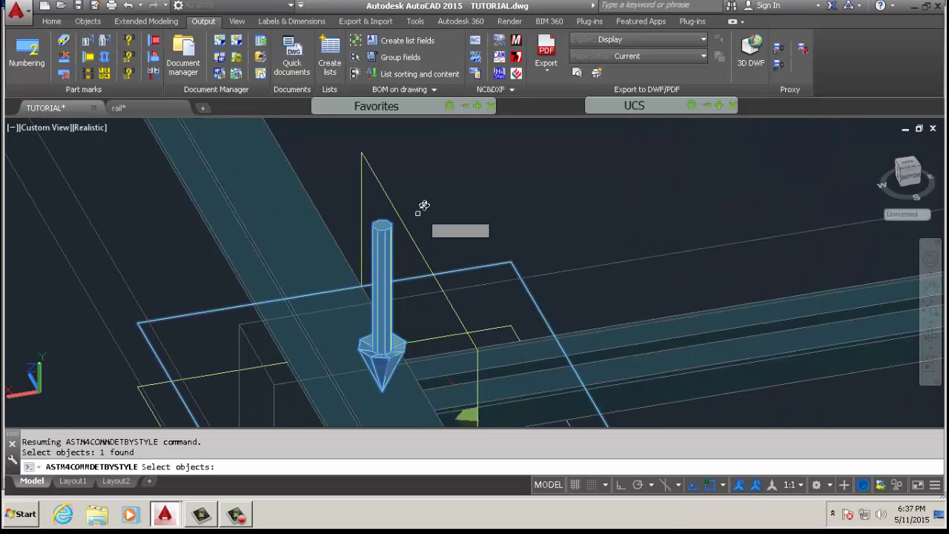
scroll(423, 205, "down", 4)
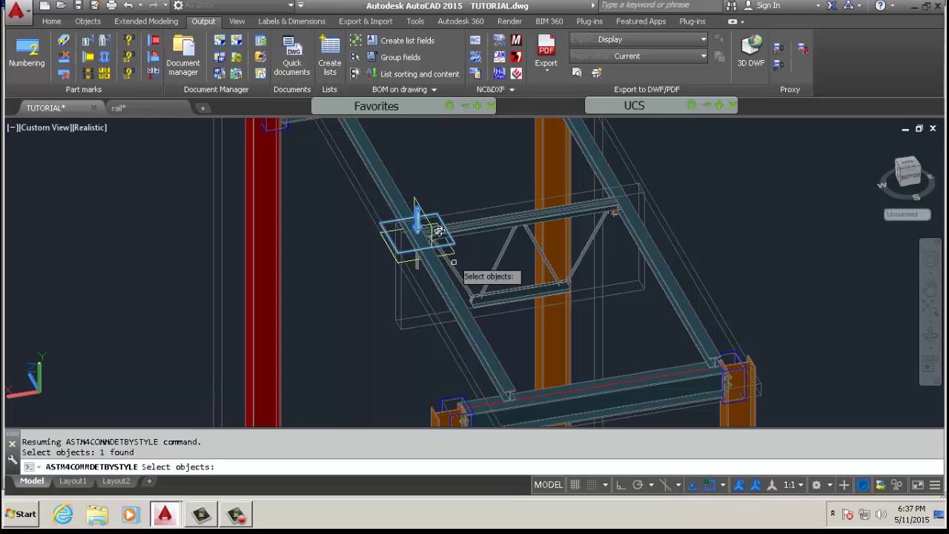
middle_click_drag(419, 218, 351, 392)
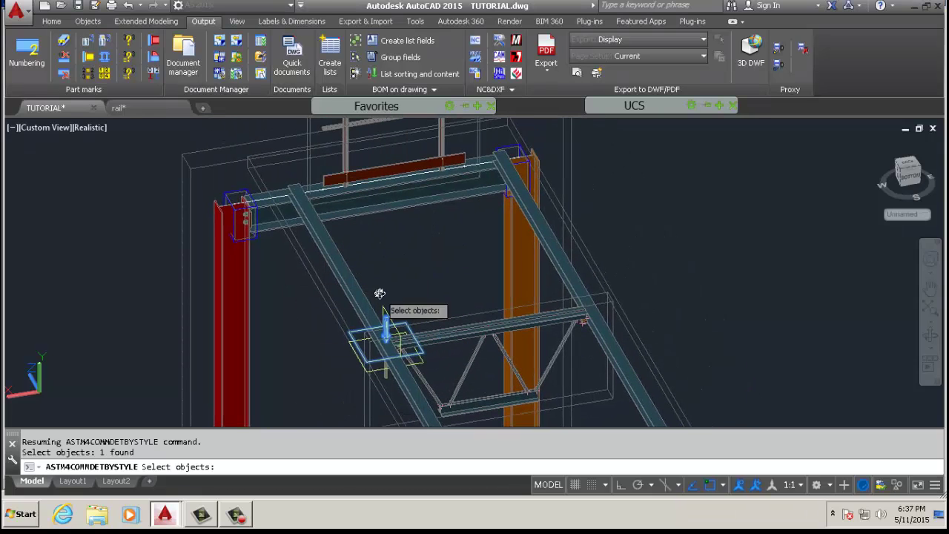
key("Return")
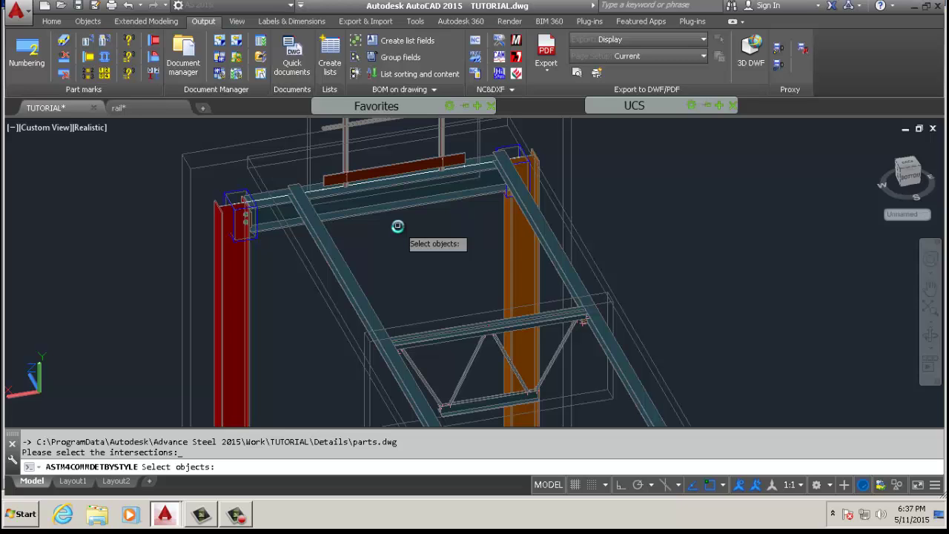
scroll(408, 222, "down", 6)
Orbit the model to face the mid-span beam with its arrow markers.
scroll(451, 261, "up", 8)
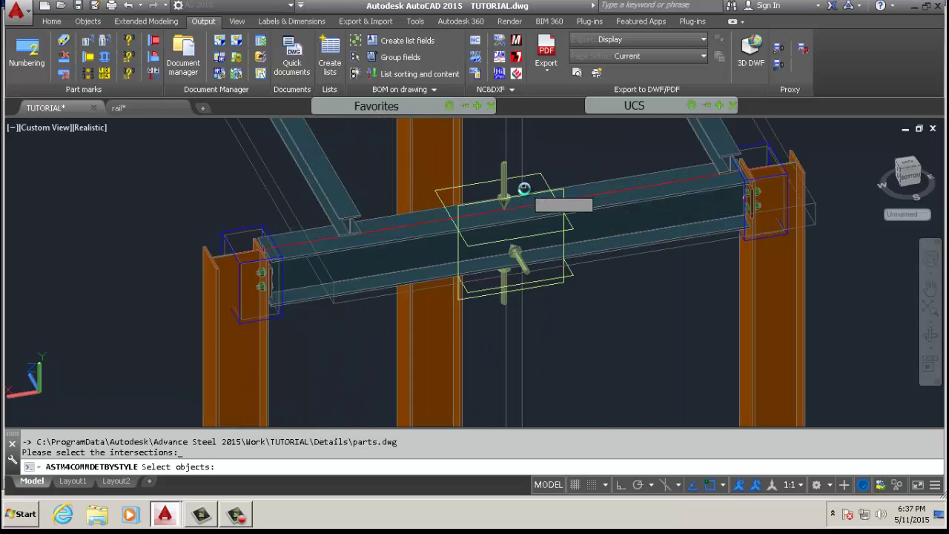
scroll(502, 242, "up", 3)
scroll(494, 231, "down", 2)
scroll(436, 192, "down", 1)
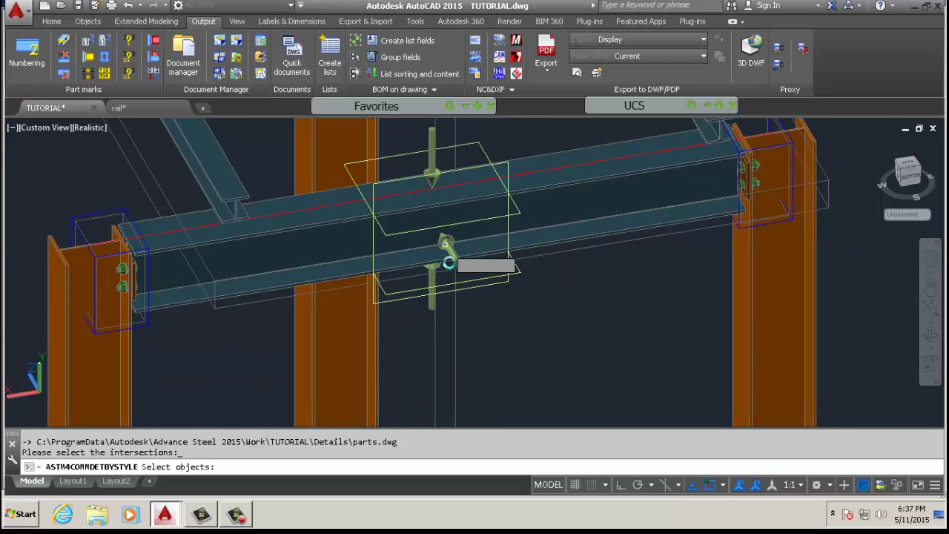
scroll(483, 318, "up", 1)
scroll(484, 304, "down", 1)
scroll(484, 297, "up", 2)
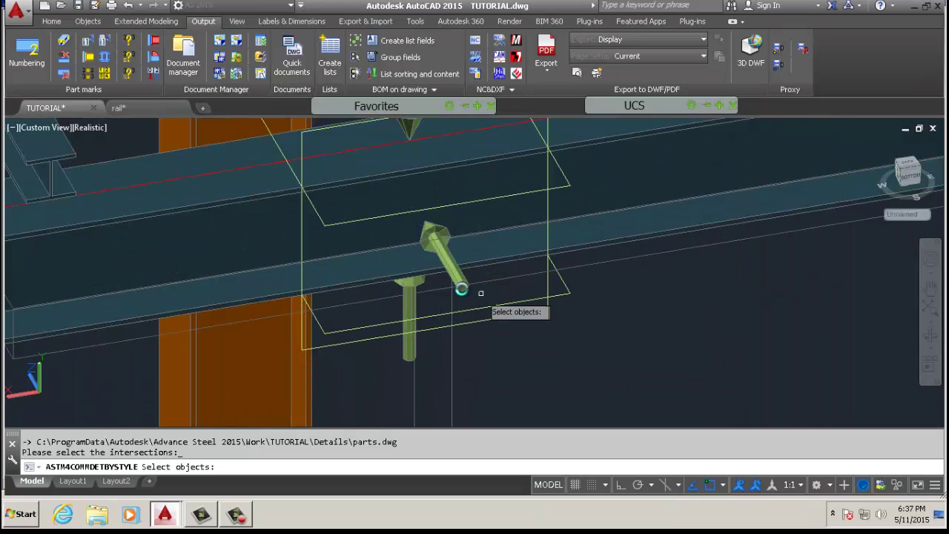
middle_click_drag(460, 311, 511, 338, "shift")
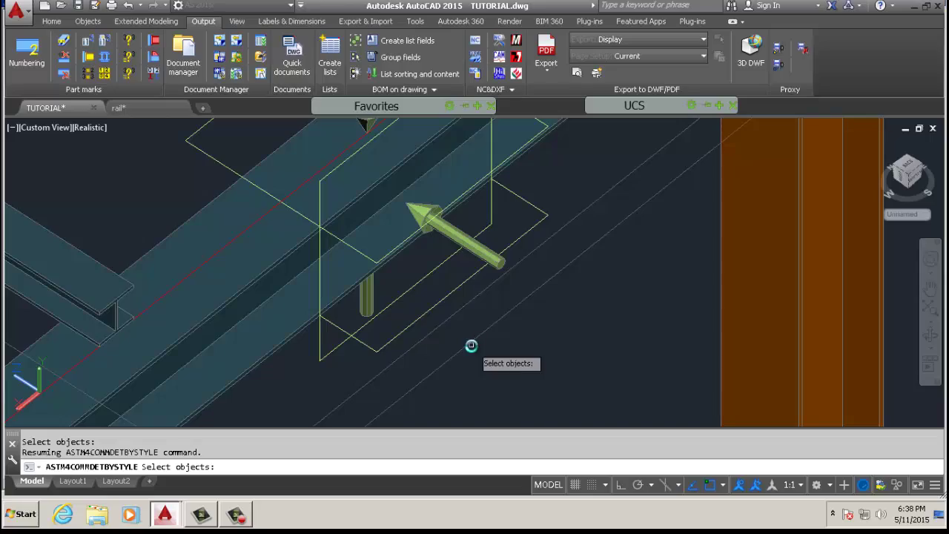
mouse_move(470, 346)
middle_mouse_down("shift")
mouse_move(454, 347)
mouse_move(450, 282)
mouse_move(507, 343)
mouse_move(474, 360)
mouse_move(470, 339)
mouse_move(487, 330)
mouse_move(463, 322)
mouse_move(467, 339)
mouse_move(477, 339)
middle_mouse_up("shift")
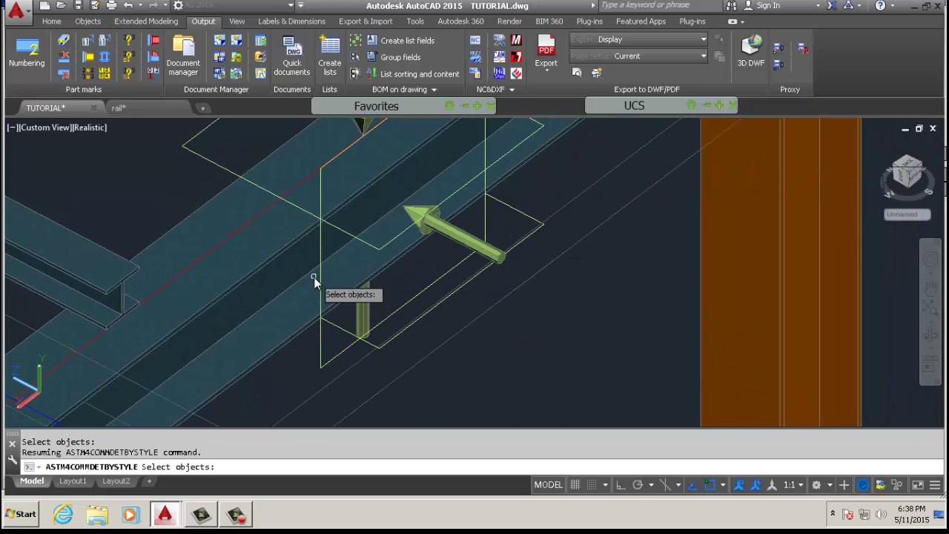
scroll(373, 290, "down", 3)
scroll(323, 241, "up", 2)
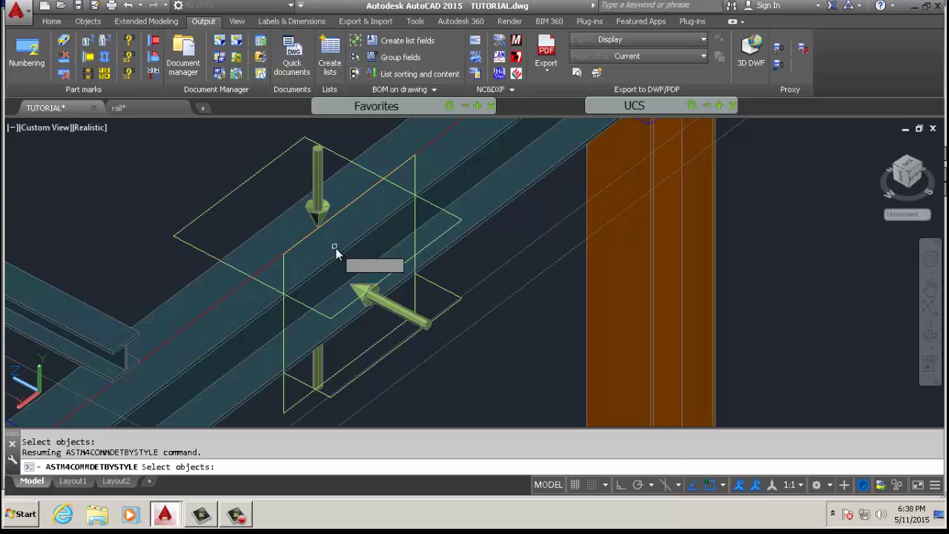
scroll(330, 252, "down", 3)
scroll(240, 300, "up", 1)
scroll(400, 322, "up", 3)
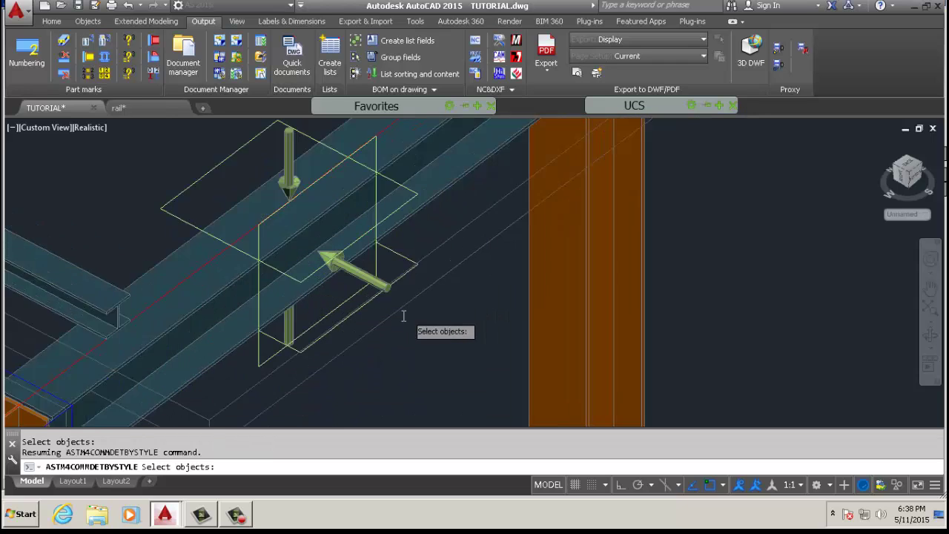
Pick both arrow markers on the beam and accept to write their details to parts.dwg.
left_click(270, 197)
scroll(420, 330, "down", 5)
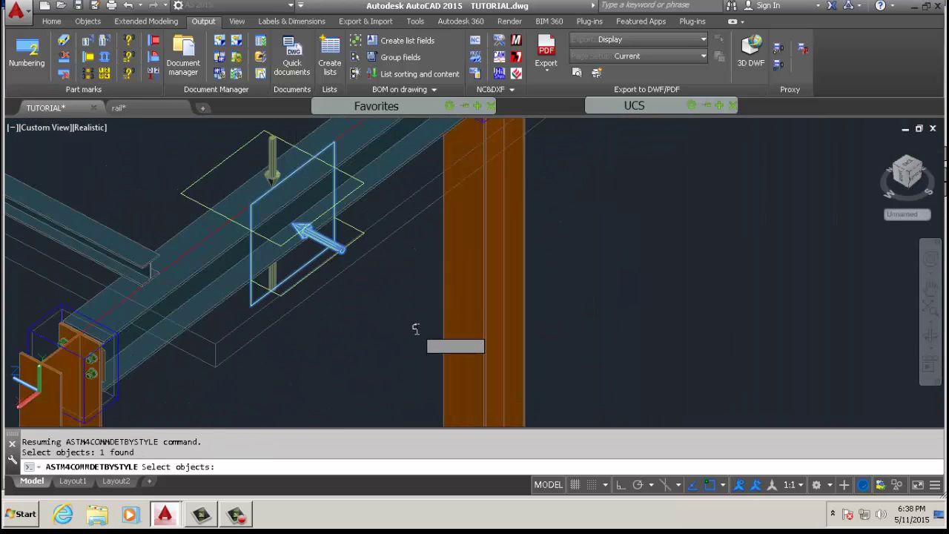
scroll(349, 337, "up", 3)
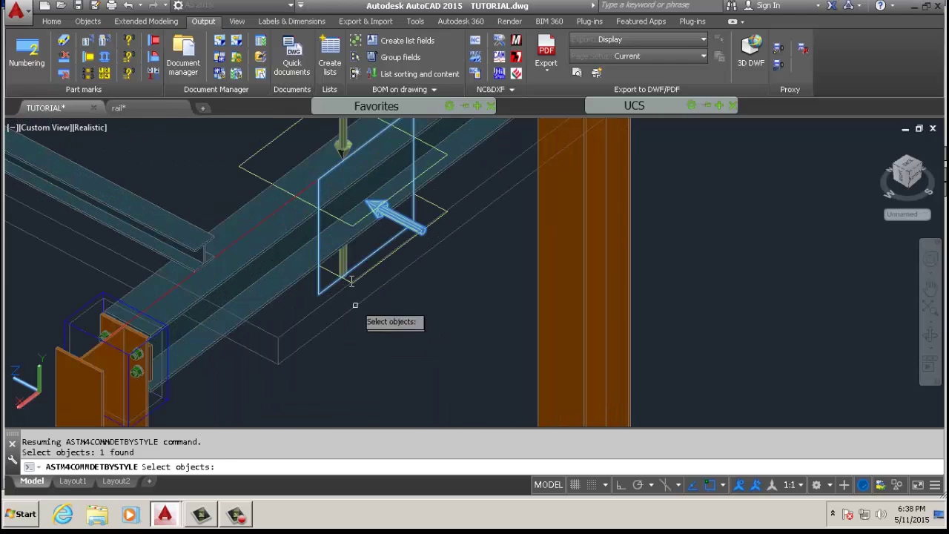
scroll(335, 264, "down", 1)
scroll(329, 161, "up", 2)
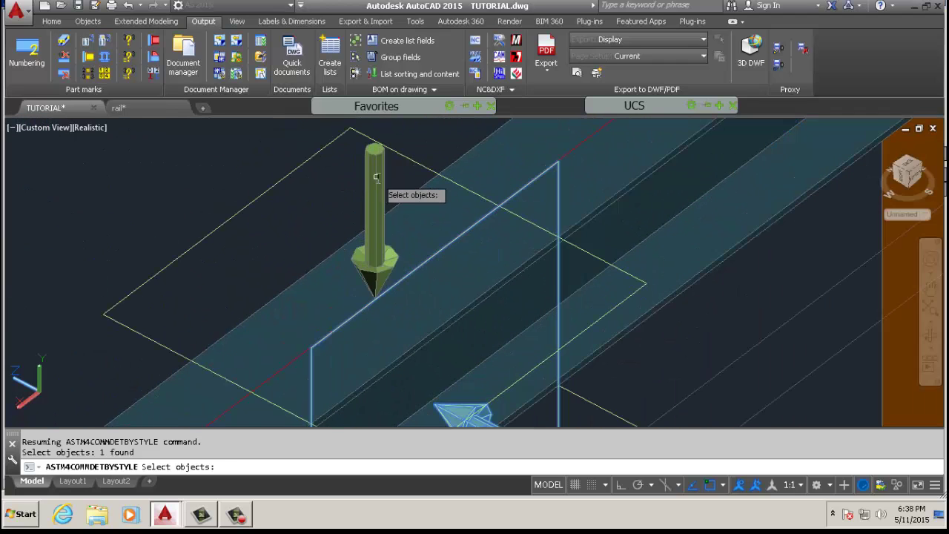
scroll(371, 174, "up", 2)
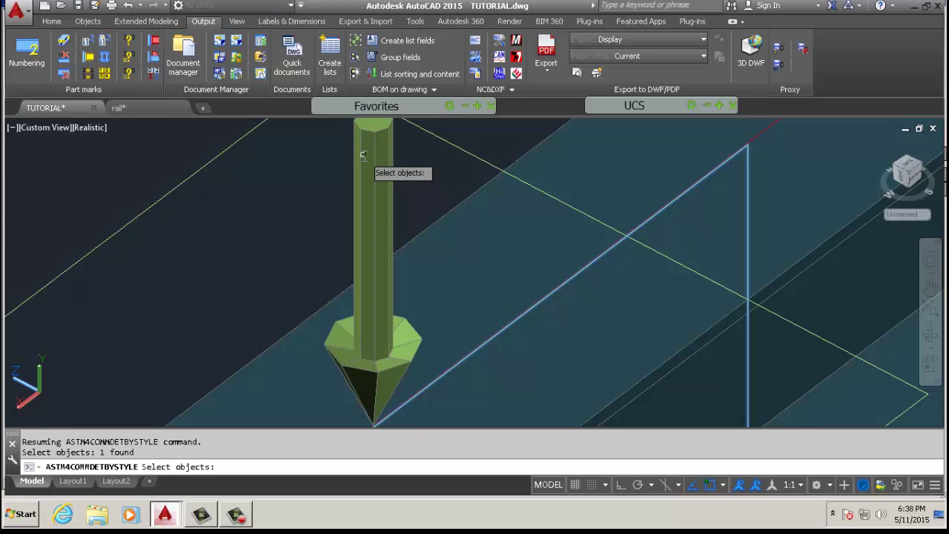
left_click(362, 150)
scroll(361, 150, "down", 10)
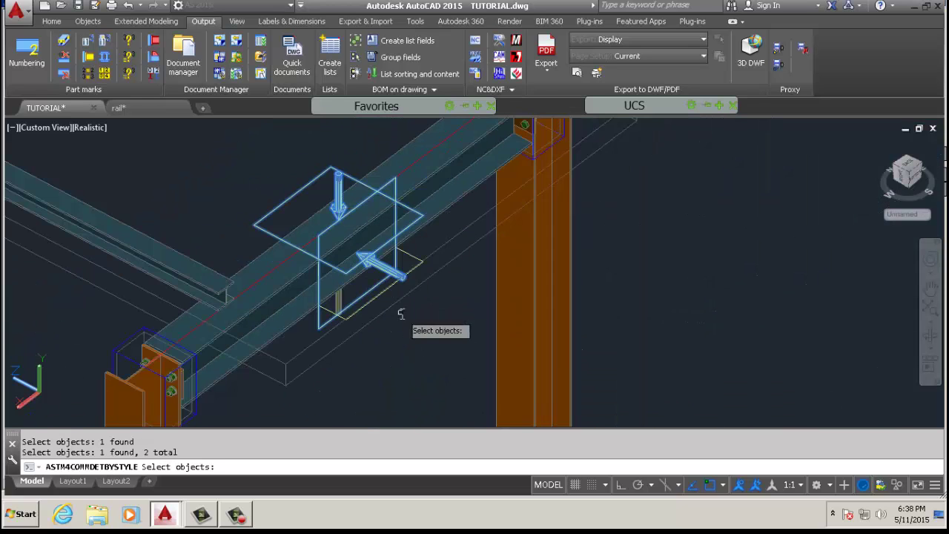
key("Return")
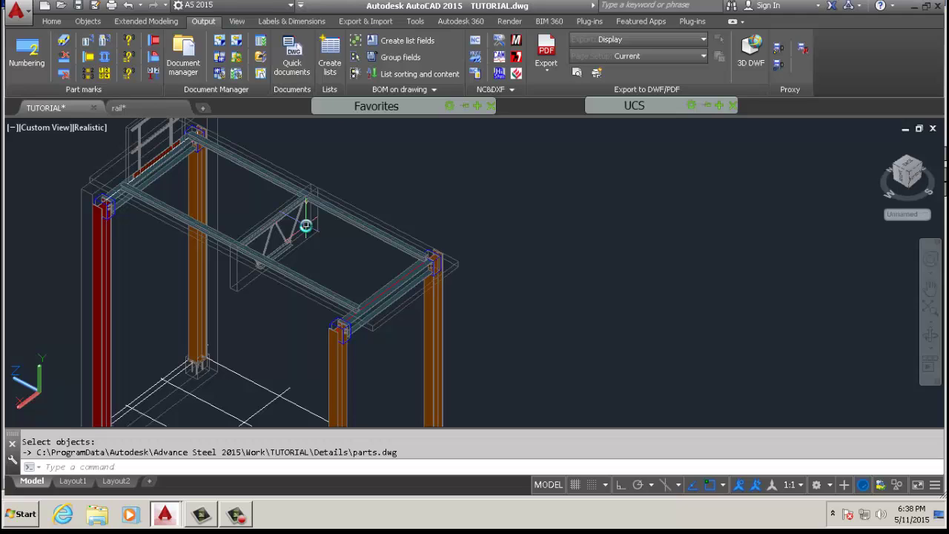
Open parts.dwg from the Details list in the Document Manager.
left_click(181, 46)
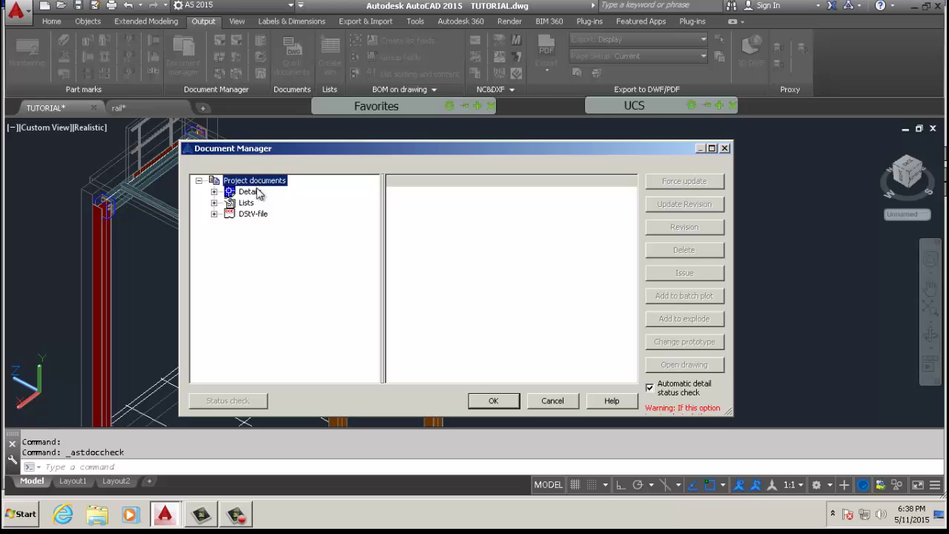
double_click(250, 192)
mouse_move(425, 377)
left_mouse_down()
mouse_move(467, 377)
mouse_move(436, 380)
left_mouse_up()
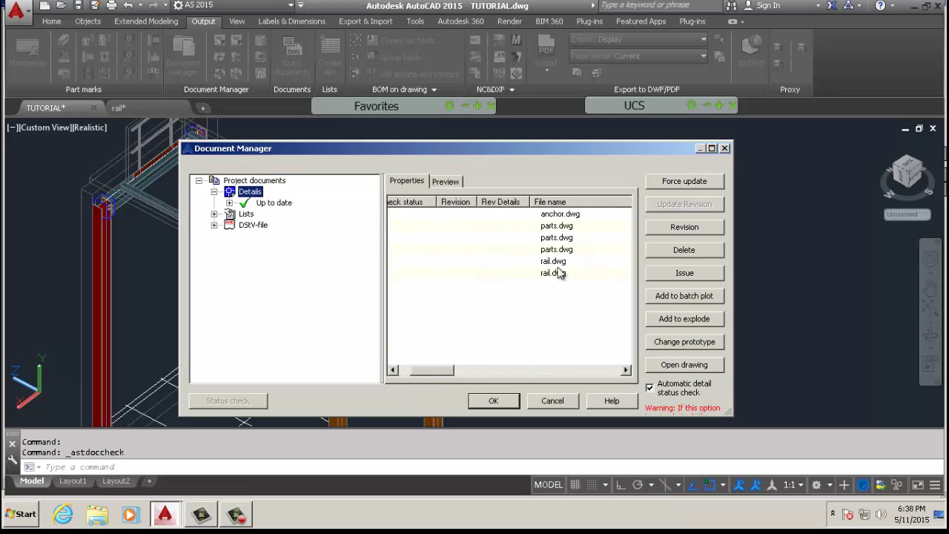
left_click(562, 230)
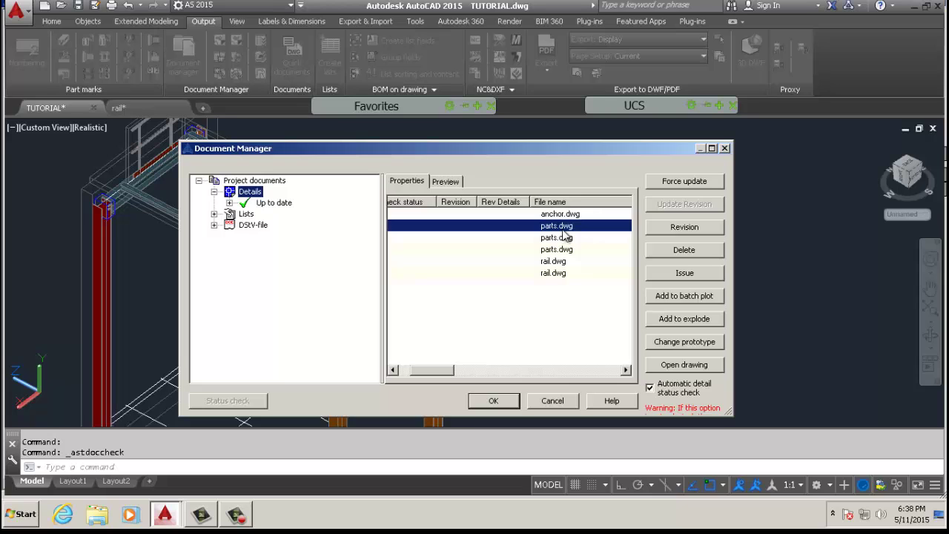
left_click(677, 369)
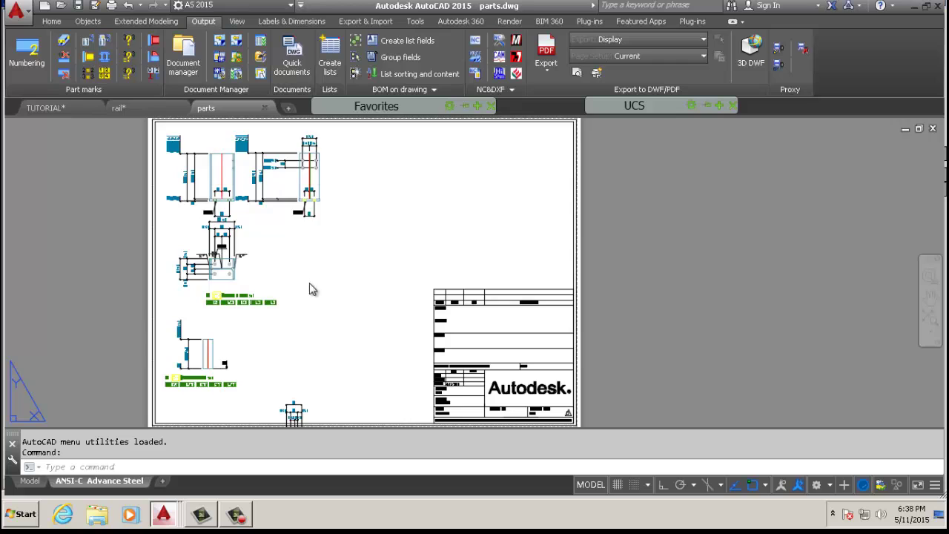
Move the upper detail group to the empty upper right of the sheet.
scroll(326, 263, "down", 3)
scroll(329, 309, "up", 6)
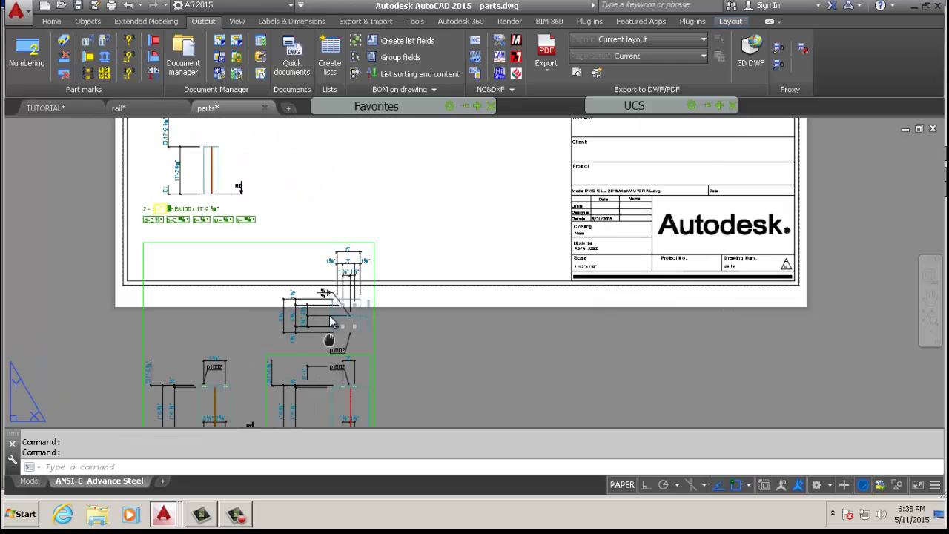
scroll(331, 320, "down", 3)
scroll(312, 307, "up", 1)
scroll(290, 296, "down", 1)
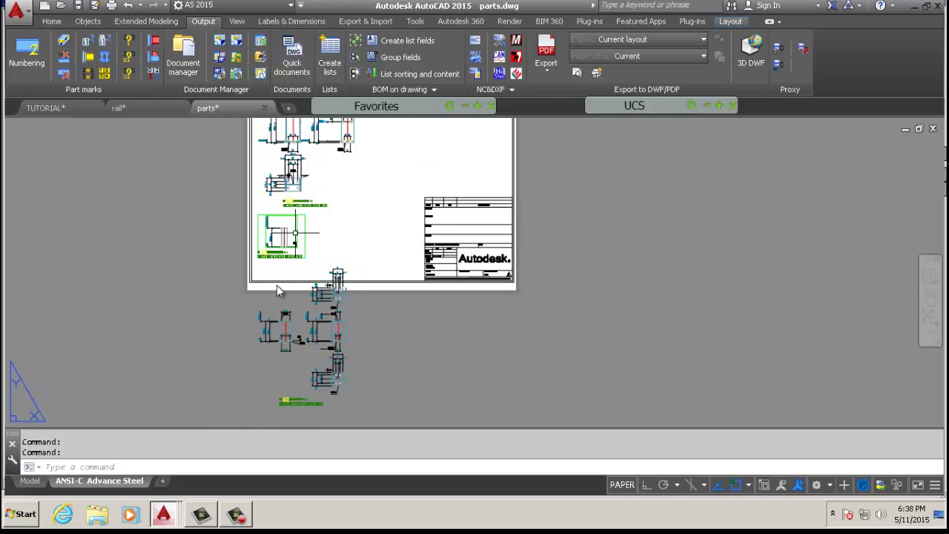
scroll(276, 291, "up", 2)
left_click(311, 250)
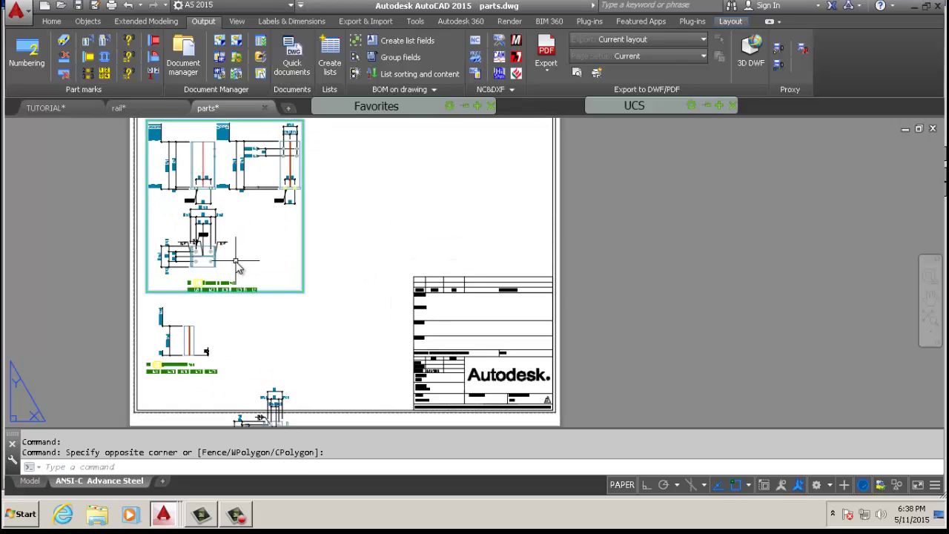
key("Return")
left_click(215, 185)
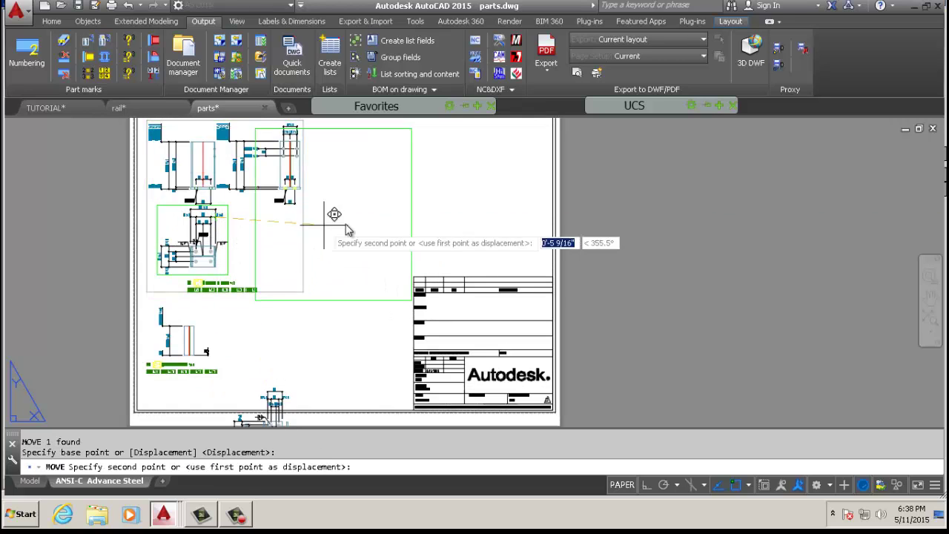
middle_click_drag(433, 265, 417, 340)
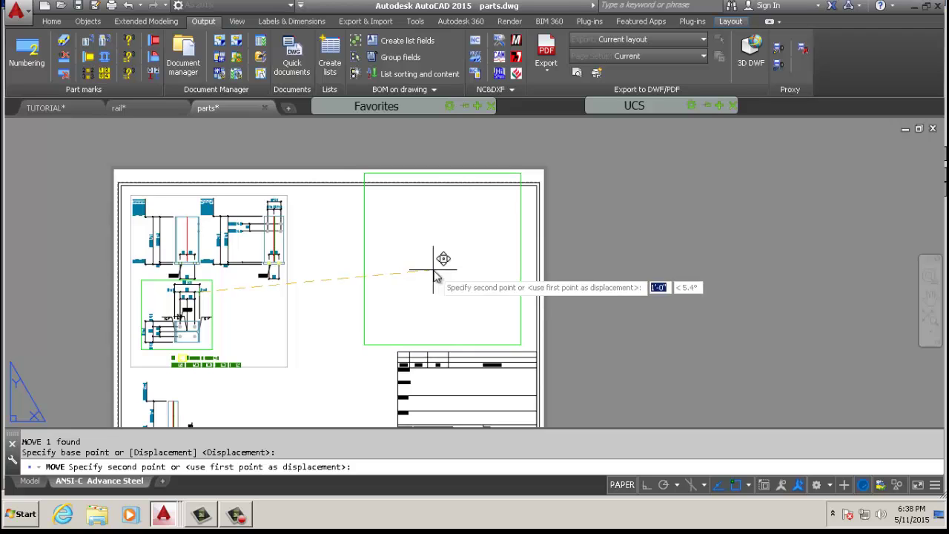
left_click(443, 290)
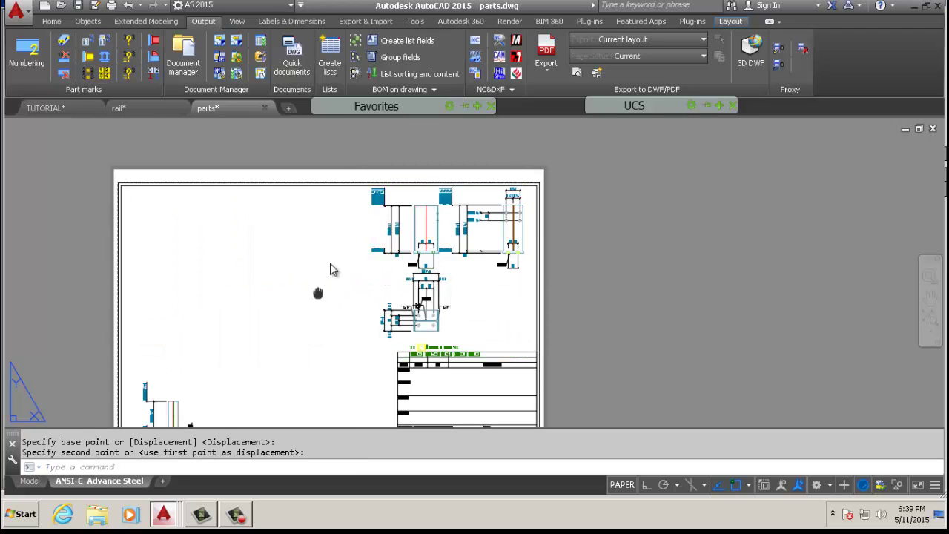
middle_click_drag(332, 270, 350, 201)
Try window-selecting the details below the sheet for a move, catching nothing.
scroll(350, 201, "down", 2)
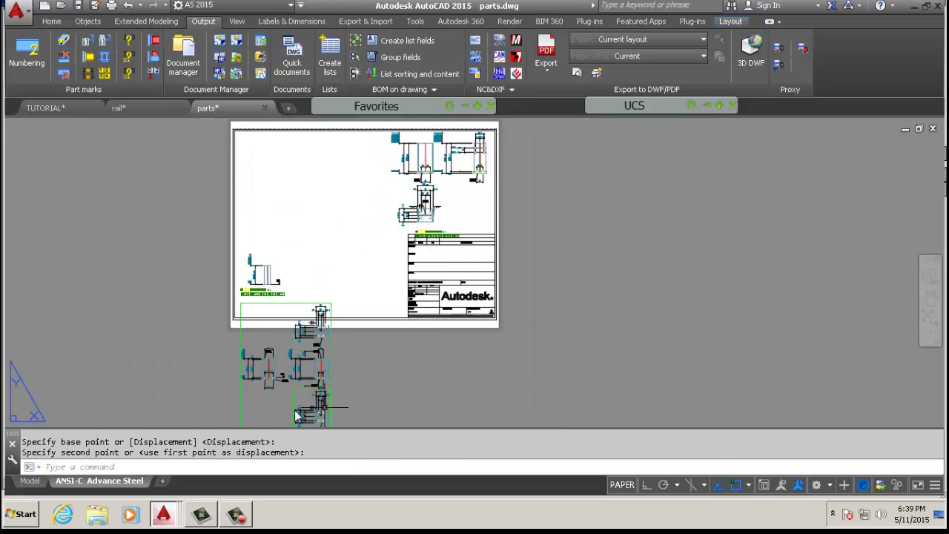
left_click(257, 417)
left_click(230, 398)
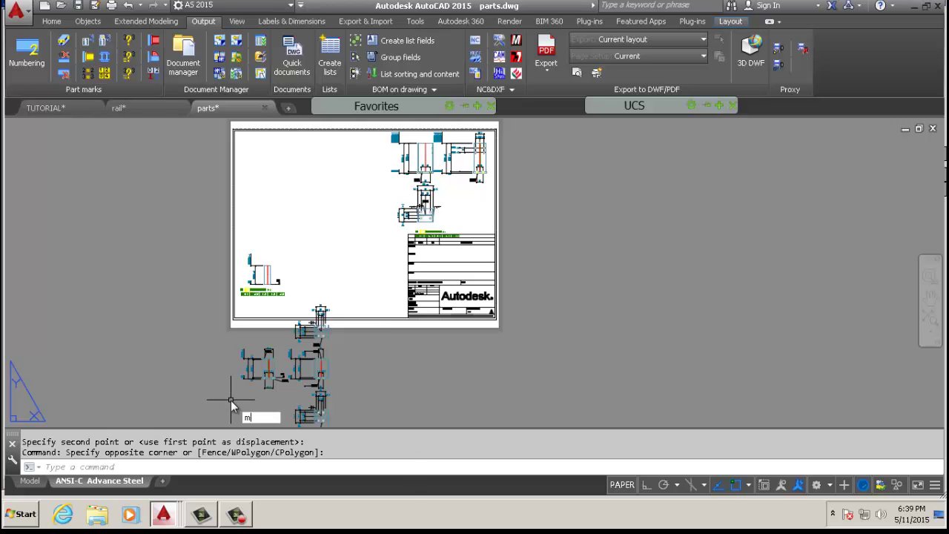
type("m")
key("Return")
left_click(269, 401)
left_click(214, 403)
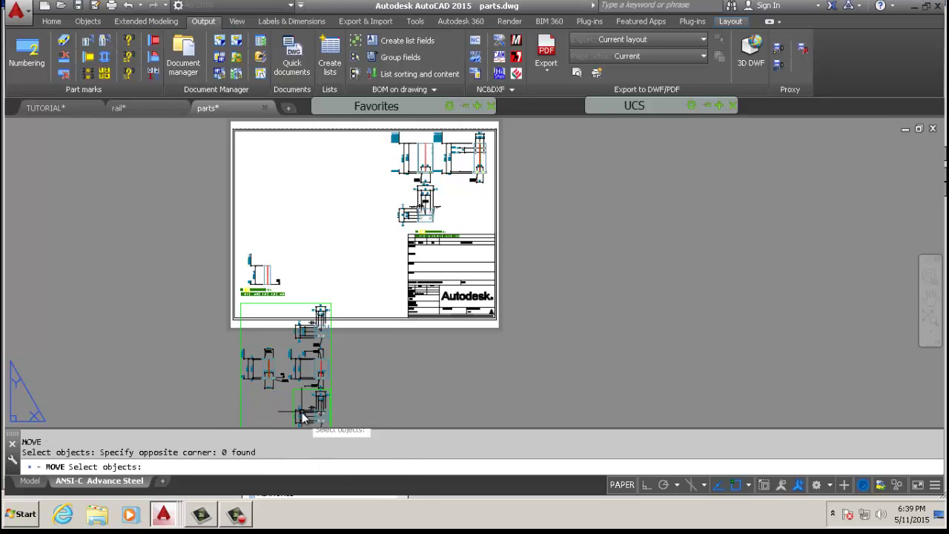
scroll(281, 379, "down", 2)
scroll(287, 379, "up", 4)
scroll(287, 379, "down", 2)
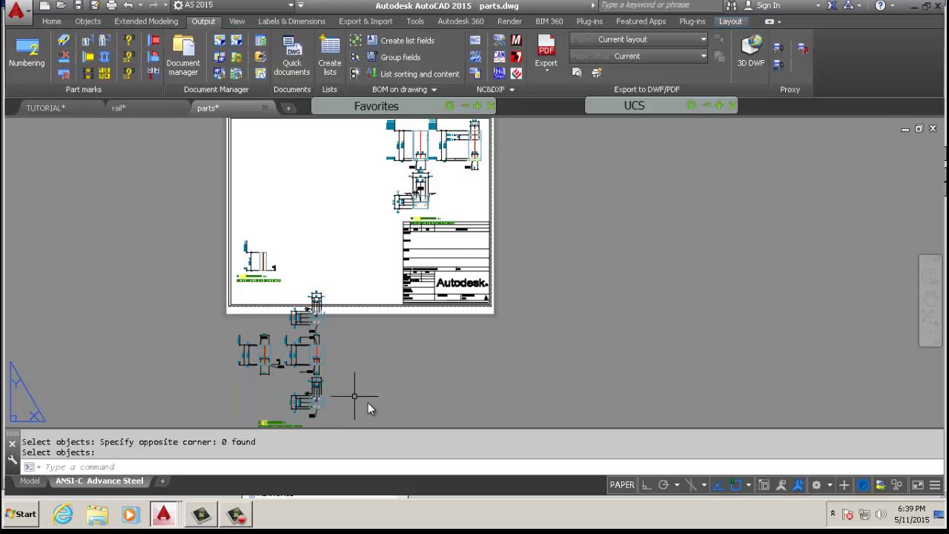
Select the 12 lower detail objects for a move, then cancel it.
type("m")
key("Return")
left_click(374, 347)
left_click(197, 385)
key("Return")
left_click(316, 298)
scroll(275, 223, "down", 3)
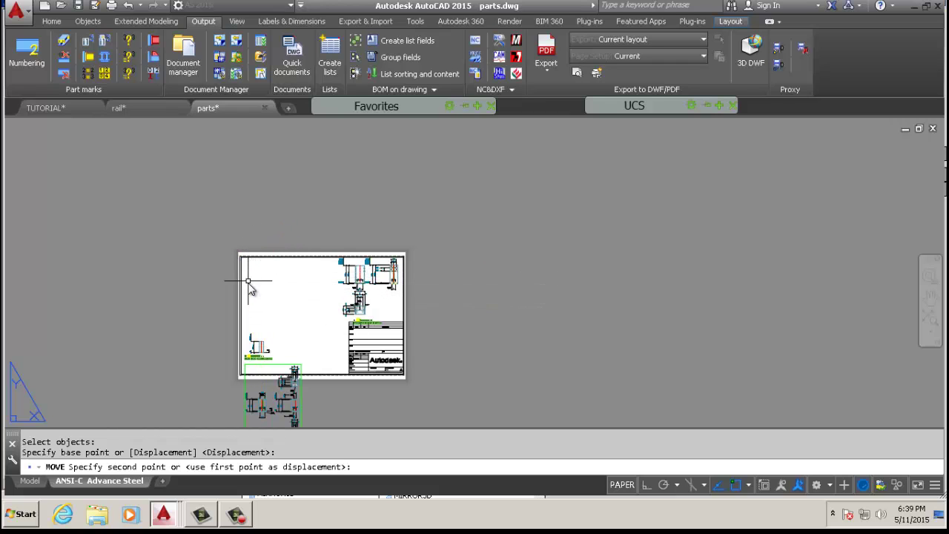
key("Escape")
key("Escape")
scroll(261, 371, "up", 4)
scroll(261, 375, "up", 4)
Move the upper beam detail into the sheet's right-hand frame.
left_click(452, 195)
left_click(167, 335)
type("m")
key("Return")
left_click(220, 255)
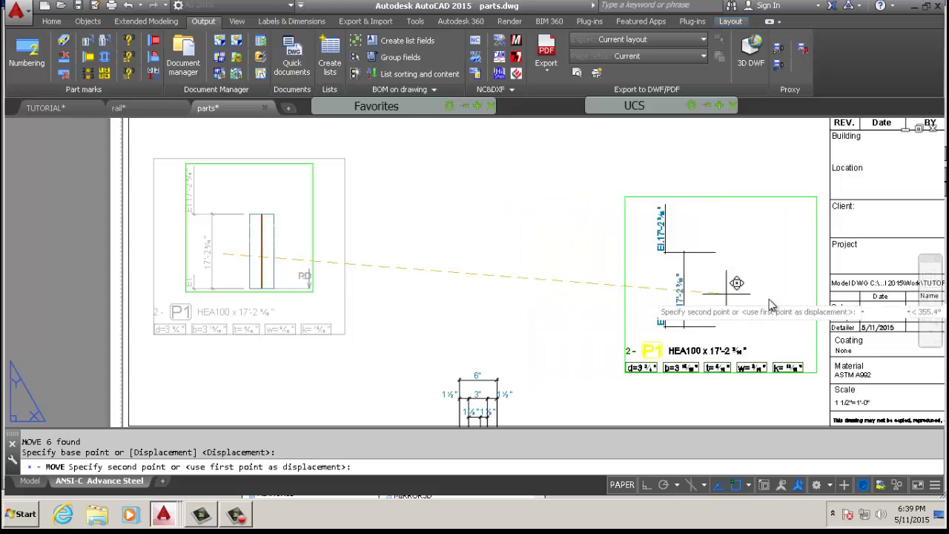
left_click(689, 280)
scroll(489, 311, "down", 5)
scroll(489, 331, "up", 2)
Move the lower details onto the sheet, then undo that move.
left_click(517, 293)
left_click(312, 324)
right_click(494, 139)
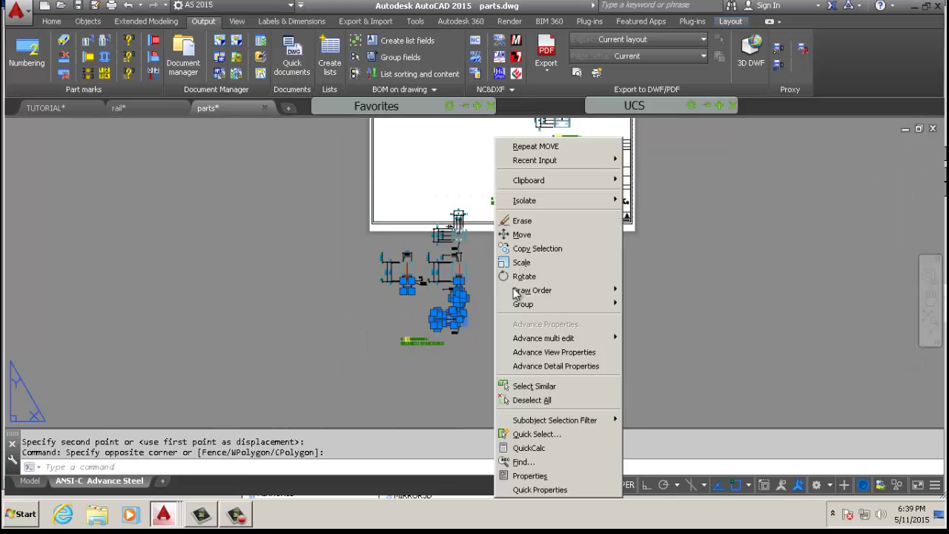
left_click(554, 152)
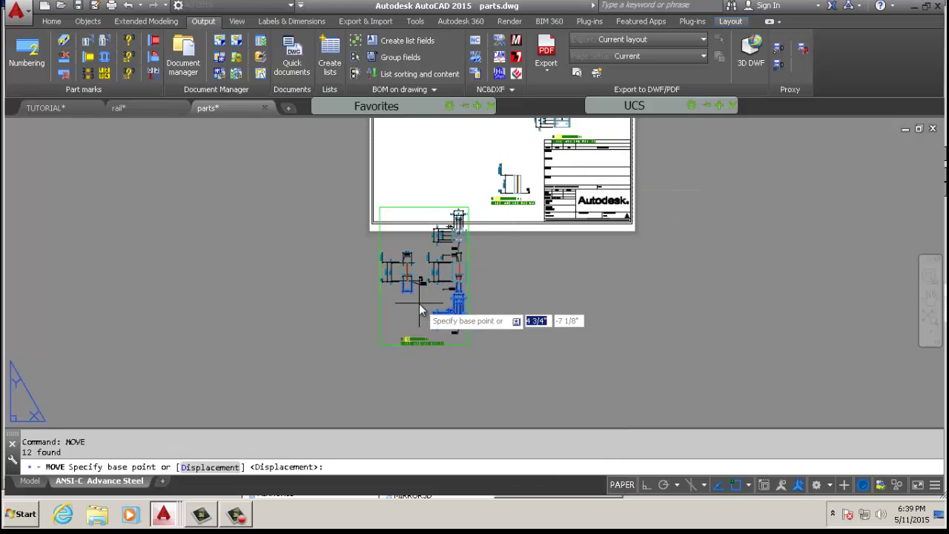
left_click(422, 255)
scroll(420, 208, "down", 3)
scroll(414, 311, "up", 3)
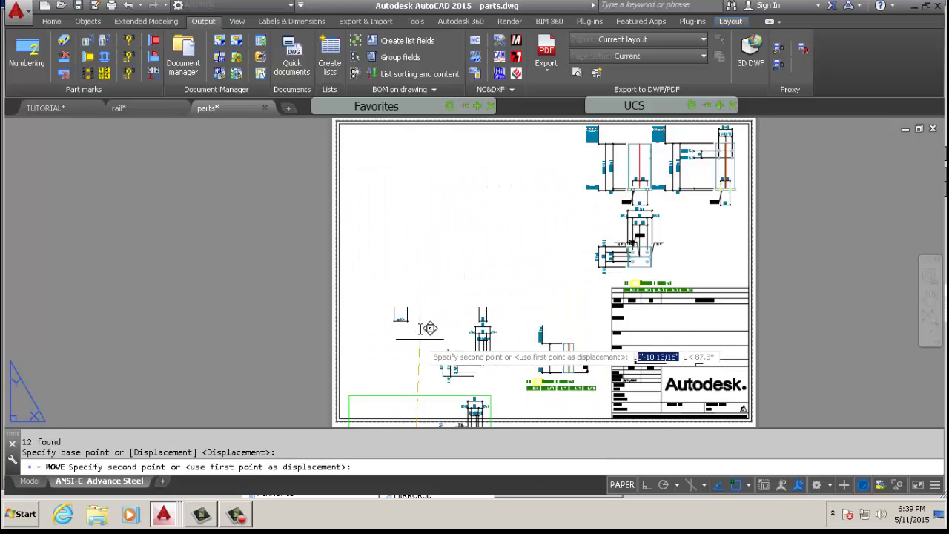
scroll(414, 297, "down", 3)
left_click(419, 288)
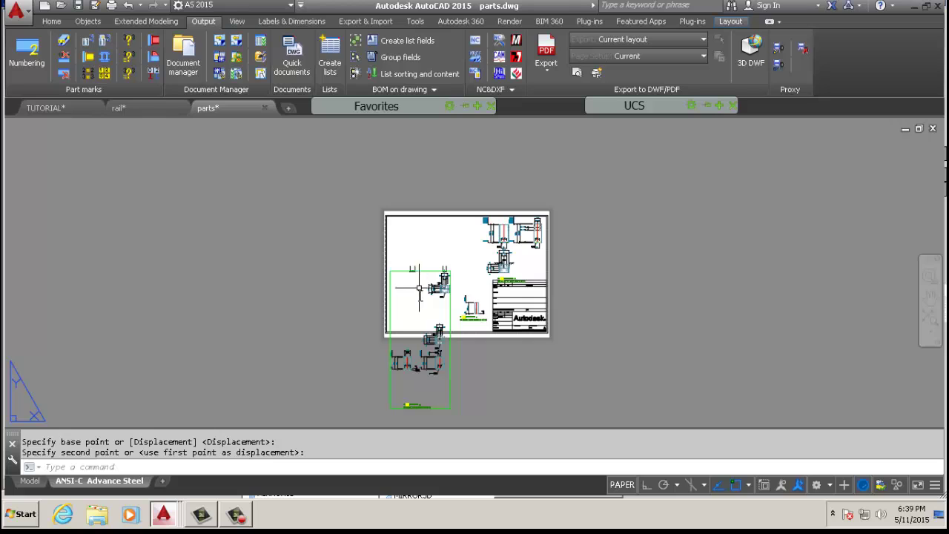
key("ctrl+z")
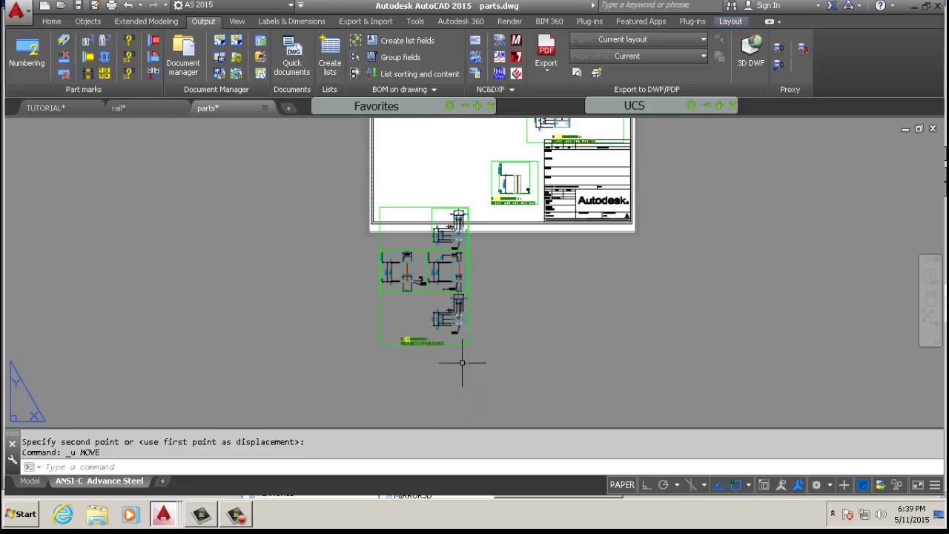
scroll(461, 363, "up", 2)
Clear the bar label selection under the parts and restart MOVE.
left_click(502, 333)
left_click(300, 355)
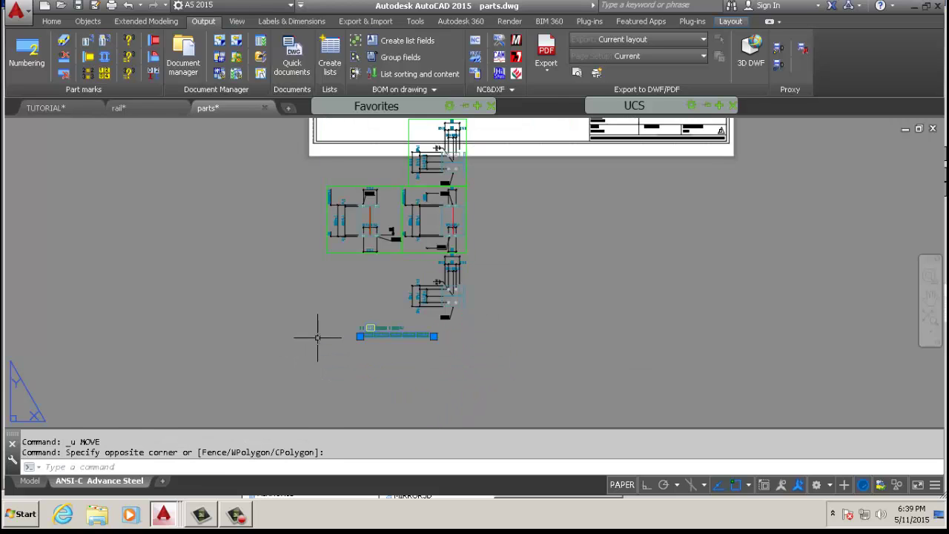
key("Escape")
key("Escape")
scroll(335, 342, "down", 3)
type("m")
key("Return")
scroll(449, 256, "up", 3)
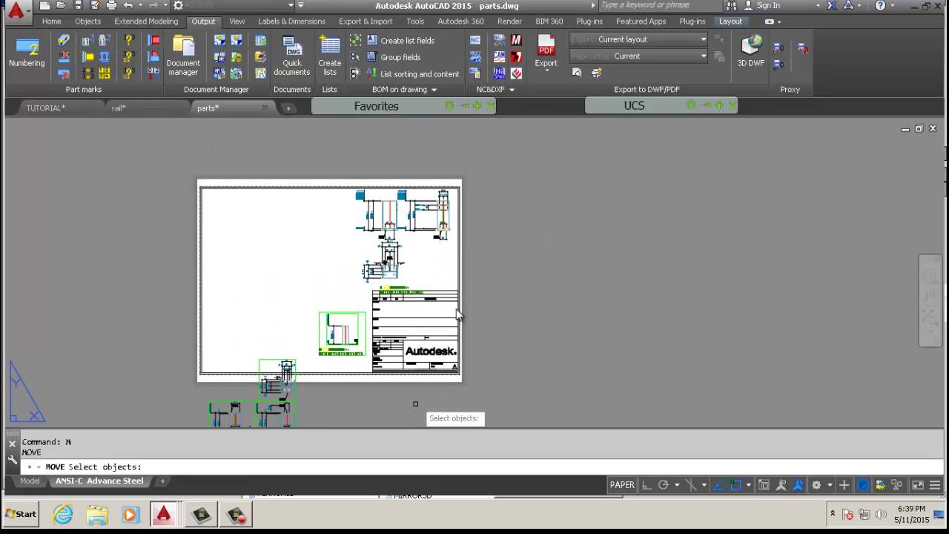
Crossing-select all the detail views below the sheet, then cancel the selection.
left_click(483, 148)
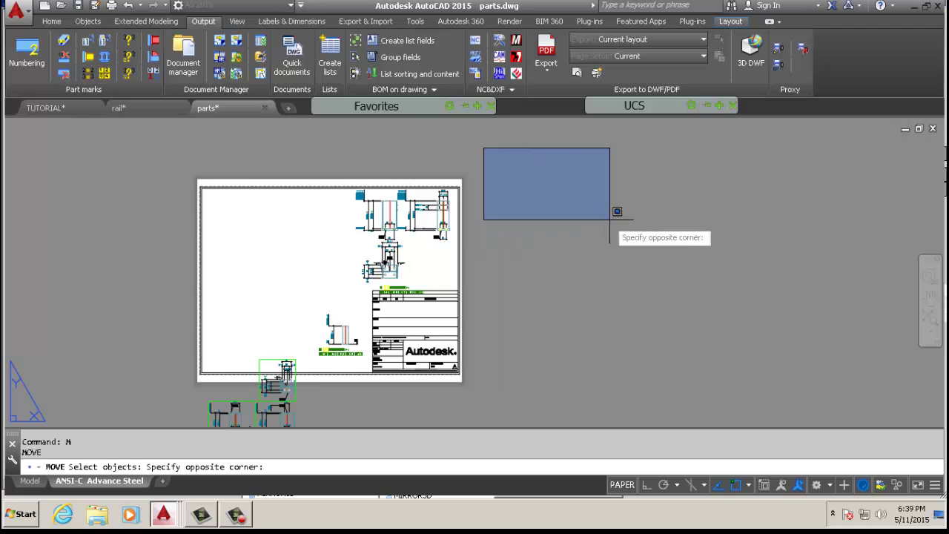
left_click(610, 220)
scroll(455, 289, "down", 4)
scroll(356, 378, "up", 4)
left_click(458, 375)
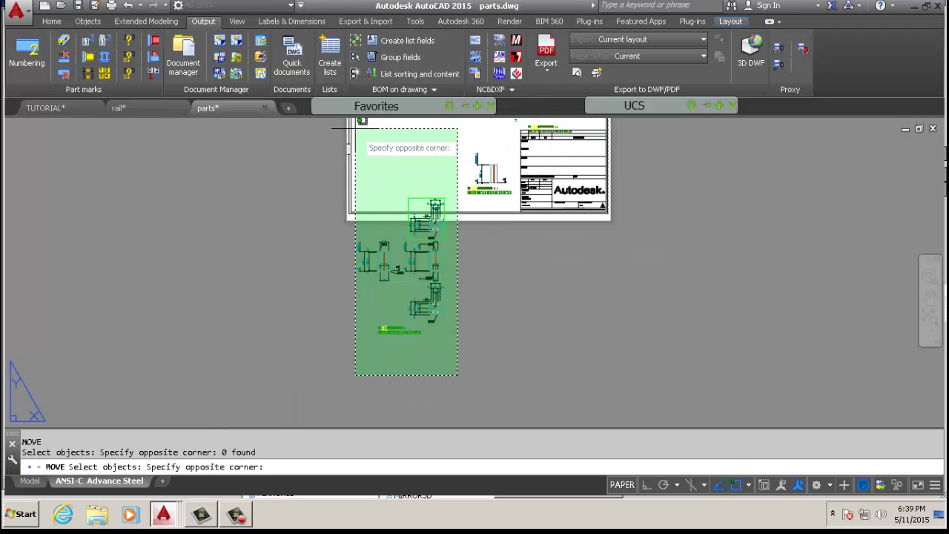
left_click(345, 189)
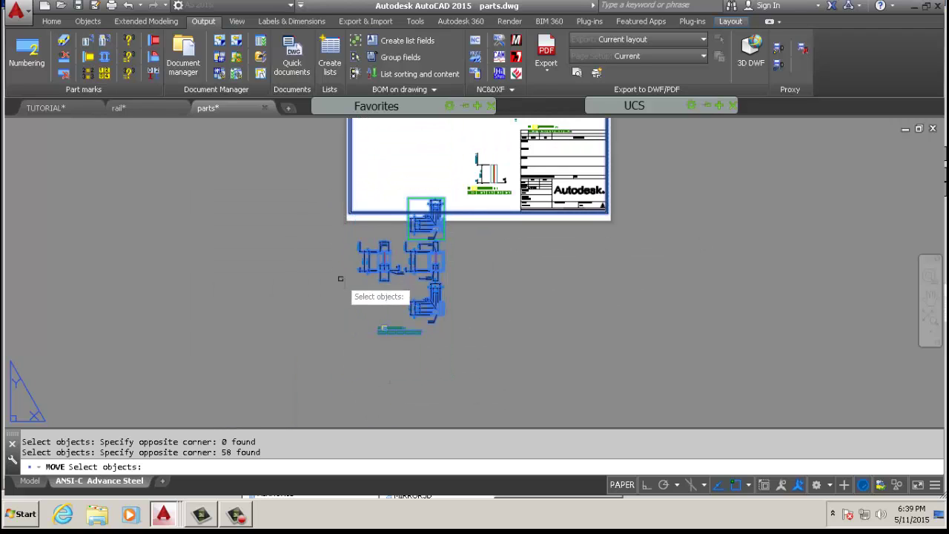
key("Escape")
Move the detail views from below the sheet into the layout's empty left area.
scroll(430, 241, "up", 2)
right_click(536, 256)
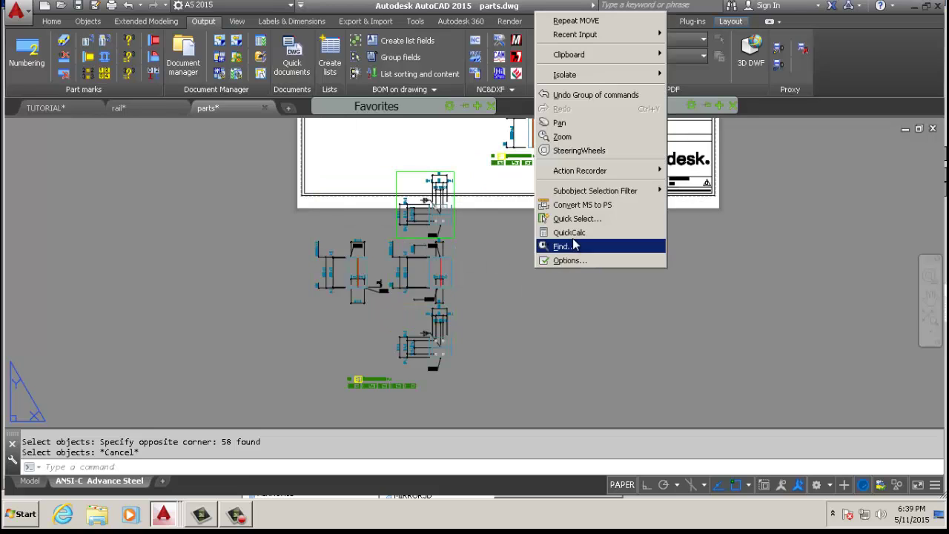
left_click(576, 20)
left_click(475, 251)
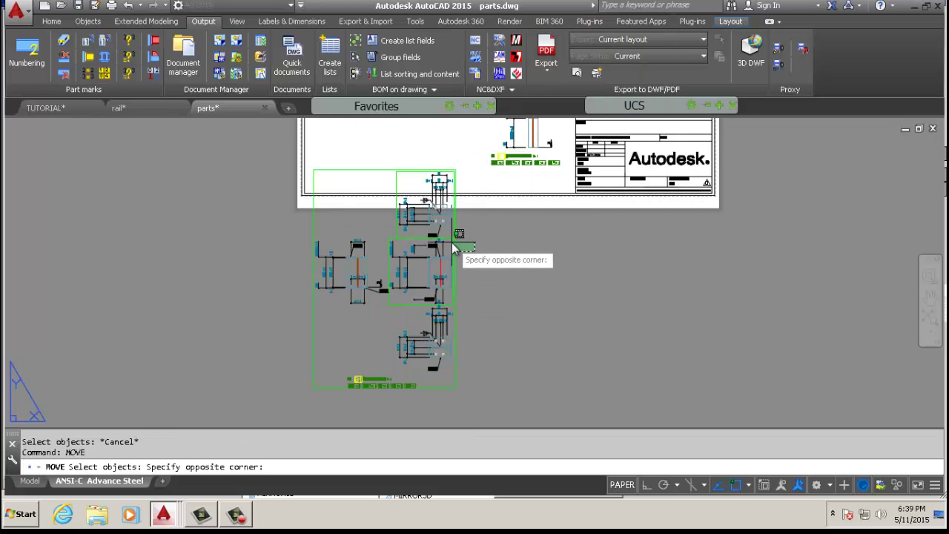
left_click(453, 256)
key("Return")
left_click(374, 321)
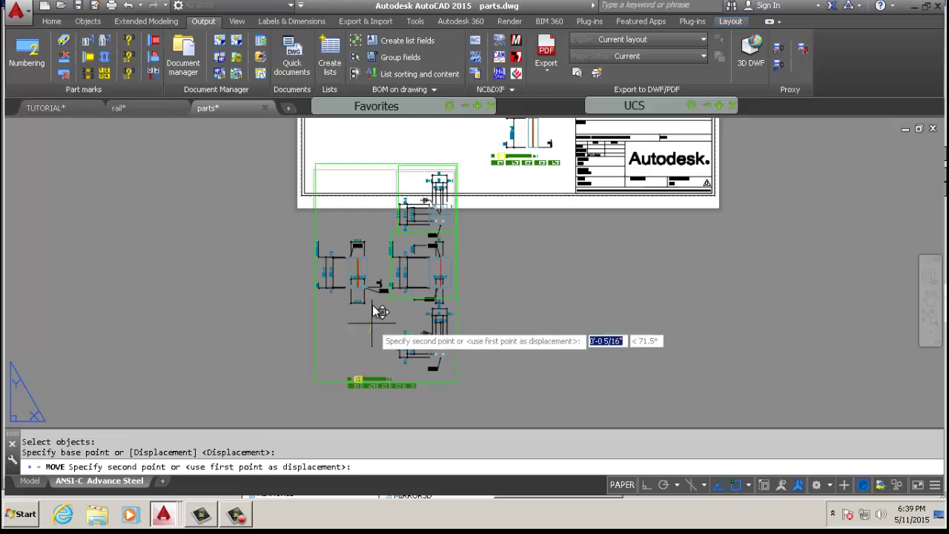
scroll(380, 312, "down", 3)
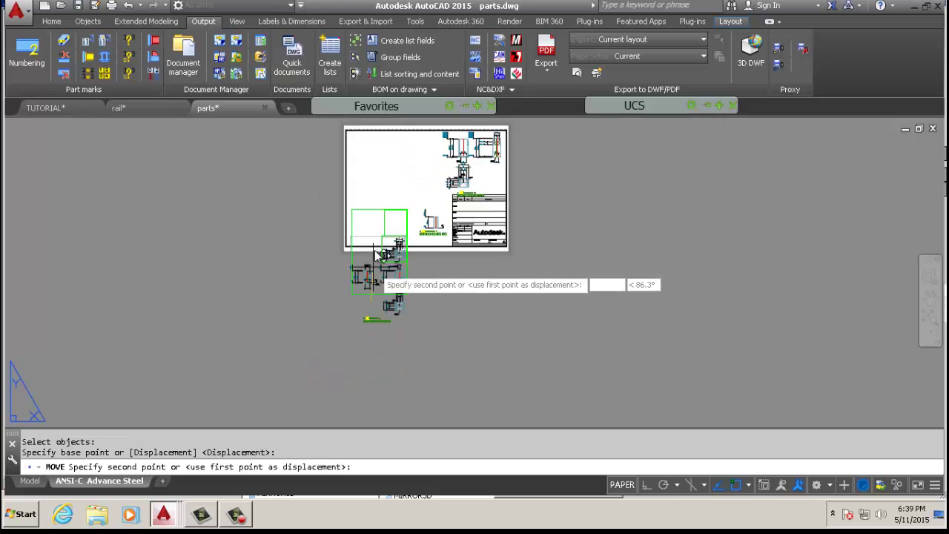
left_click(378, 212)
scroll(392, 308, "up", 6)
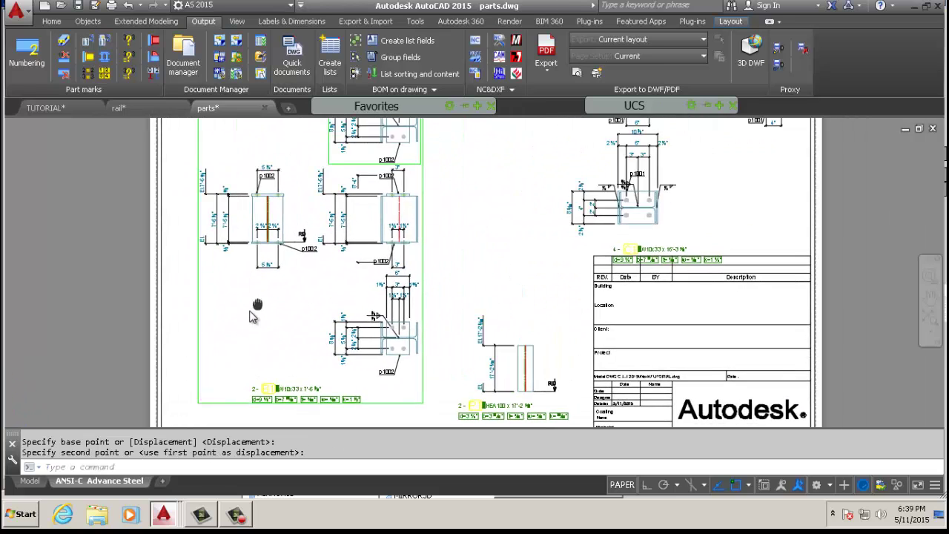
scroll(392, 308, "down", 3)
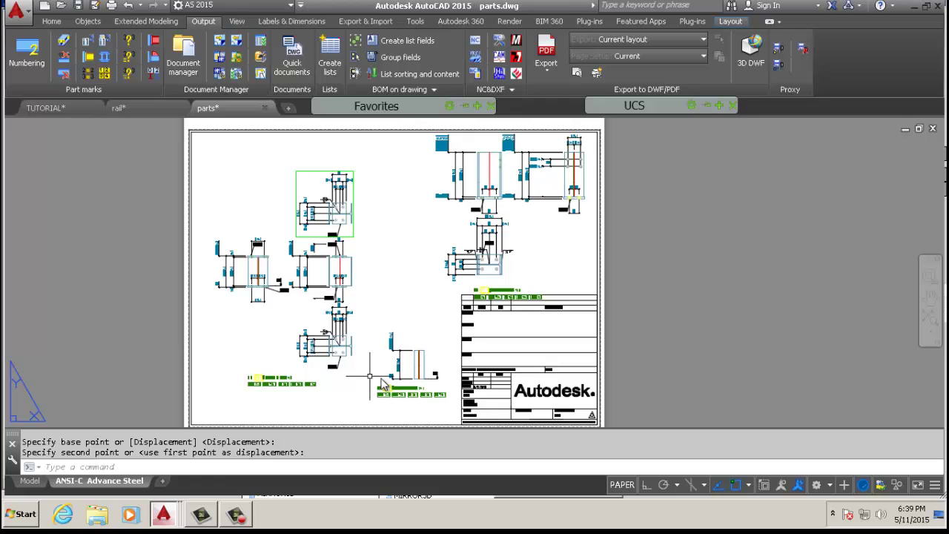
scroll(393, 378, "up", 3)
scroll(414, 378, "down", 1)
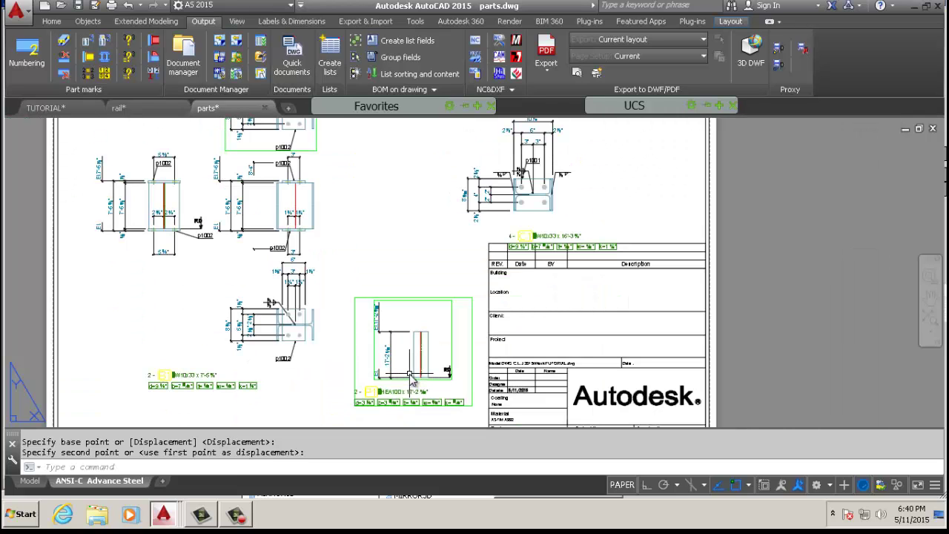
scroll(413, 377, "down", 4)
scroll(295, 375, "up", 8)
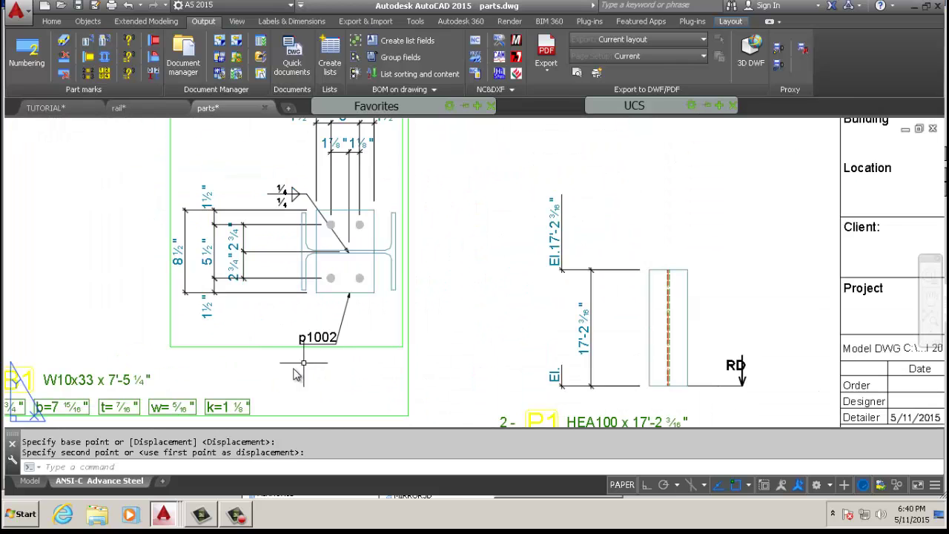
scroll(265, 386, "down", 4)
middle_click_drag(413, 197, 385, 323)
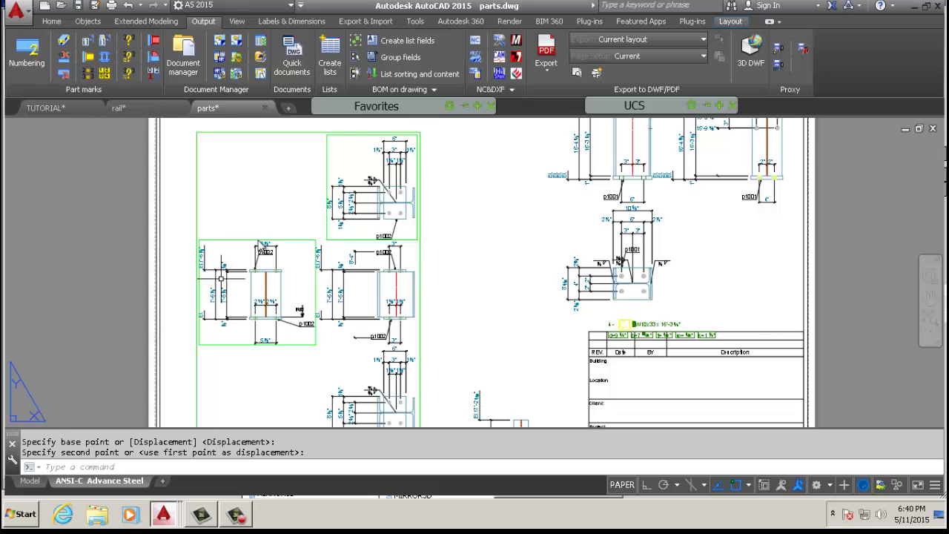
scroll(307, 261, "up", 6)
scroll(293, 346, "down", 2)
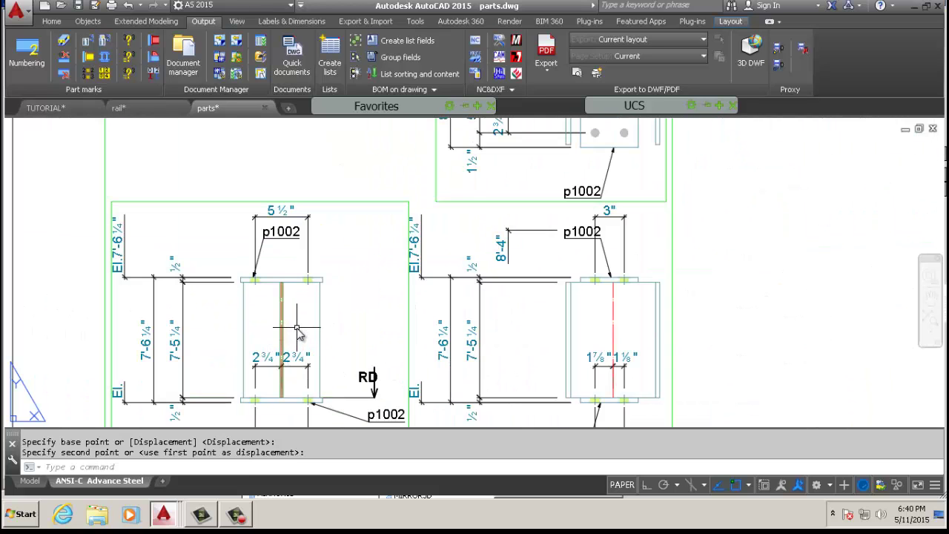
scroll(297, 330, "down", 4)
scroll(285, 296, "up", 2)
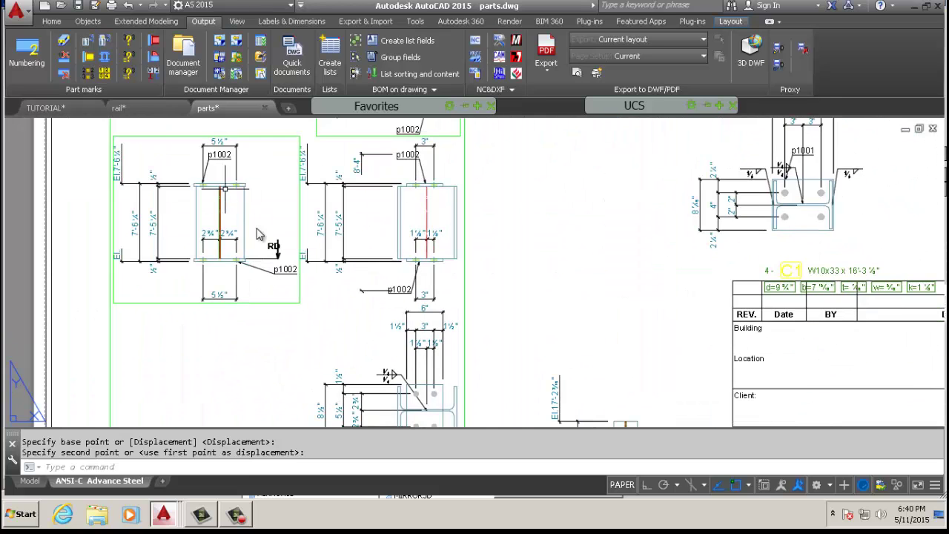
scroll(375, 276, "down", 1)
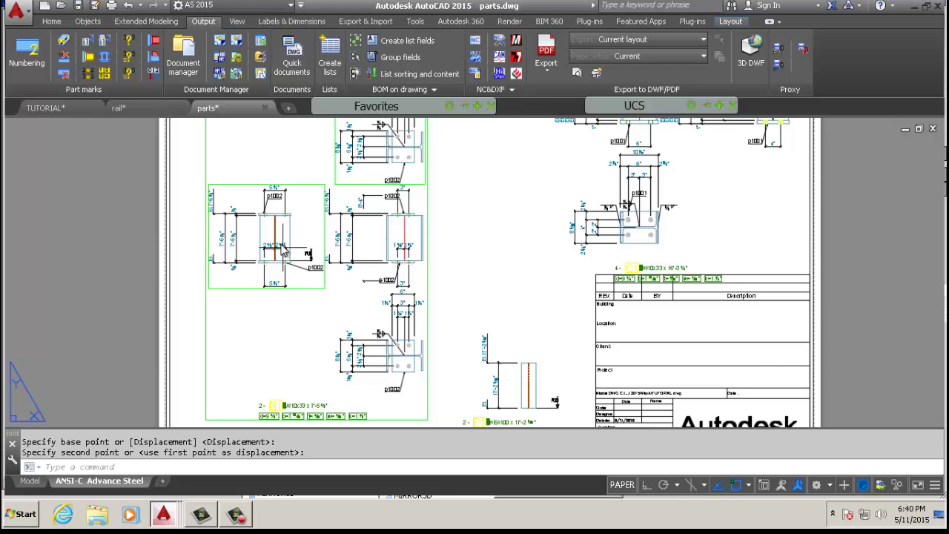
scroll(275, 245, "up", 2)
scroll(272, 335, "down", 3)
scroll(262, 401, "up", 7)
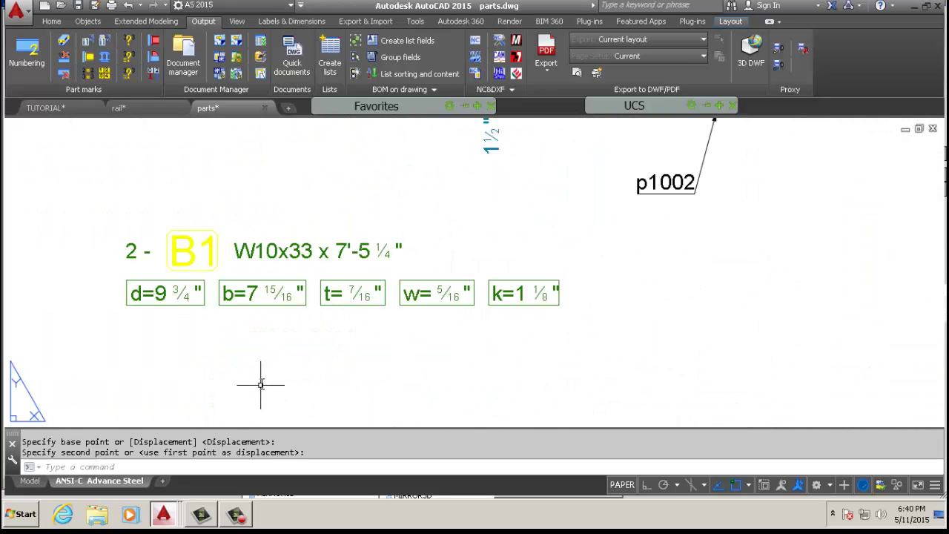
scroll(260, 385, "down", 6)
scroll(494, 314, "up", 6)
scroll(457, 368, "down", 3)
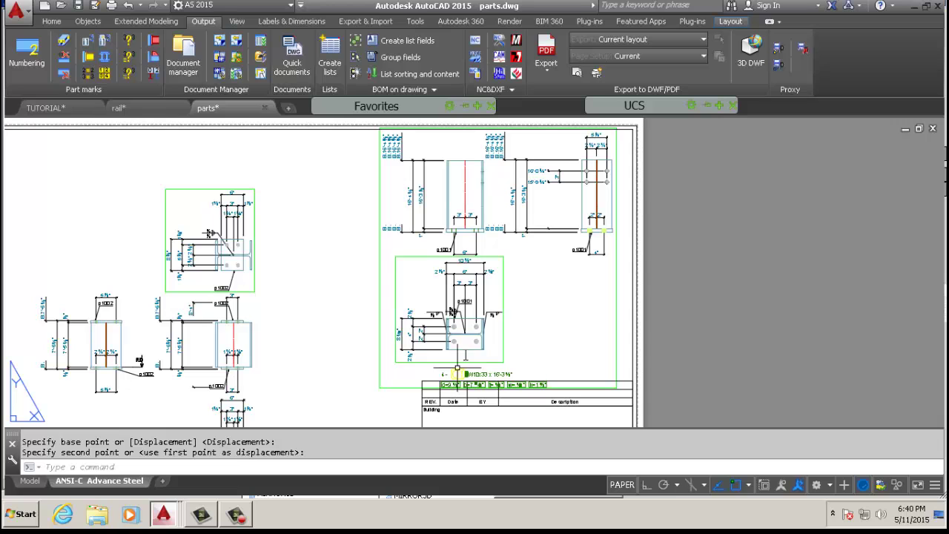
scroll(449, 412, "up", 5)
middle_click_drag(450, 415, 465, 118)
scroll(445, 297, "down", 3)
scroll(461, 293, "up", 2)
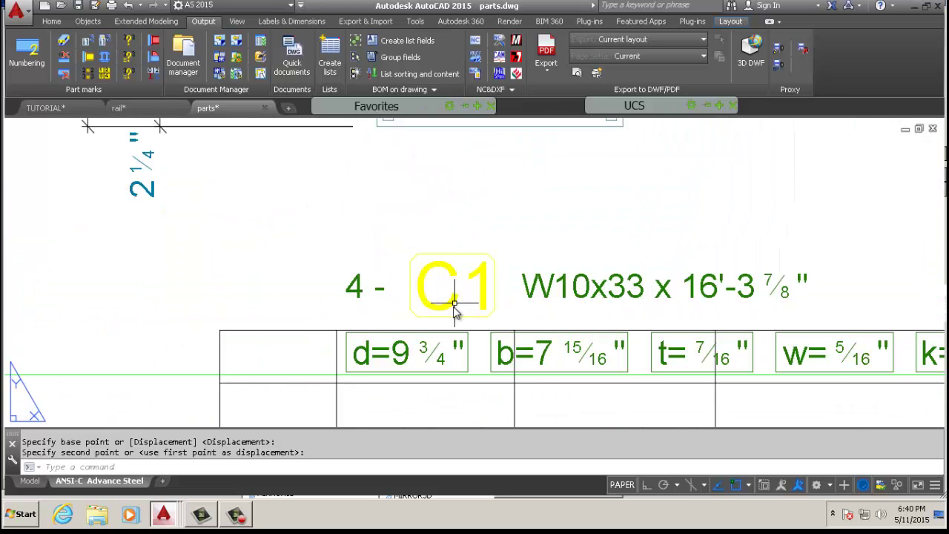
scroll(460, 305, "down", 3)
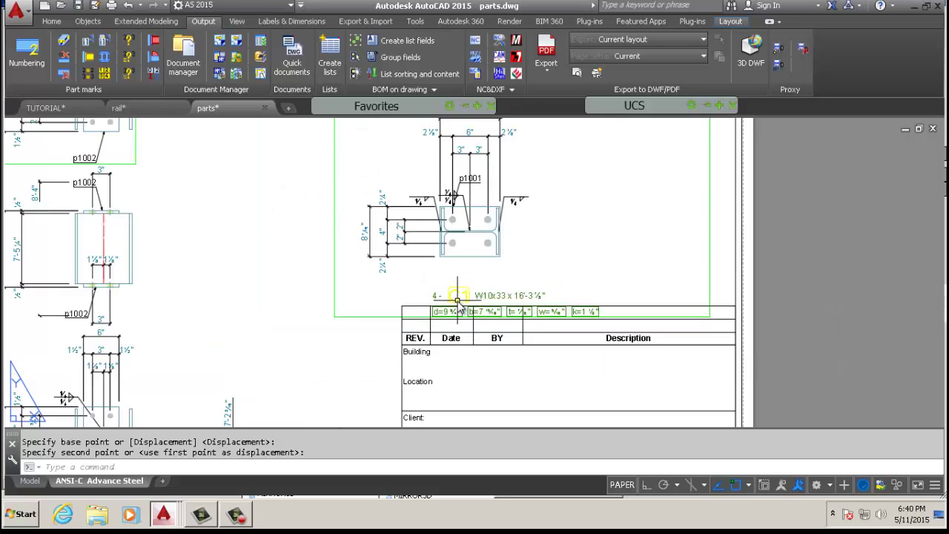
scroll(450, 308, "up", 3)
scroll(469, 250, "down", 2)
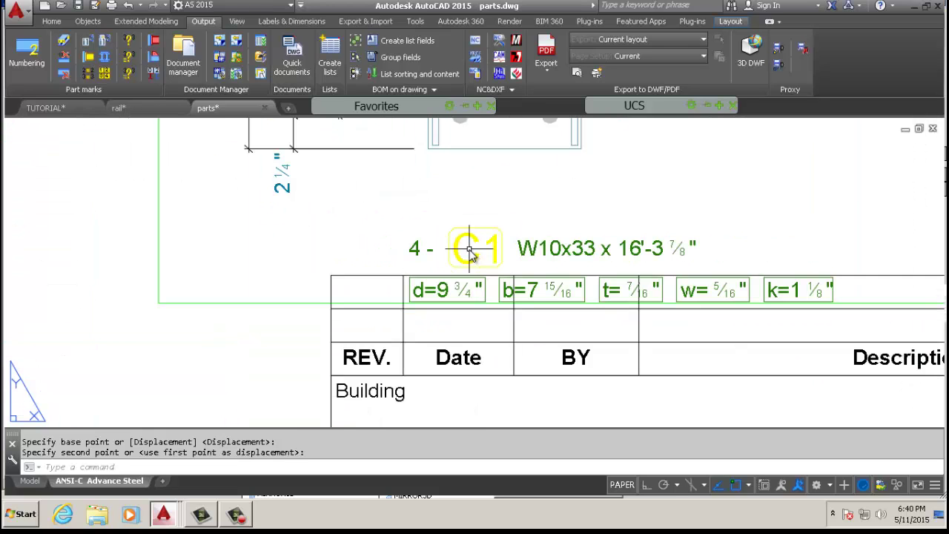
scroll(467, 249, "down", 2)
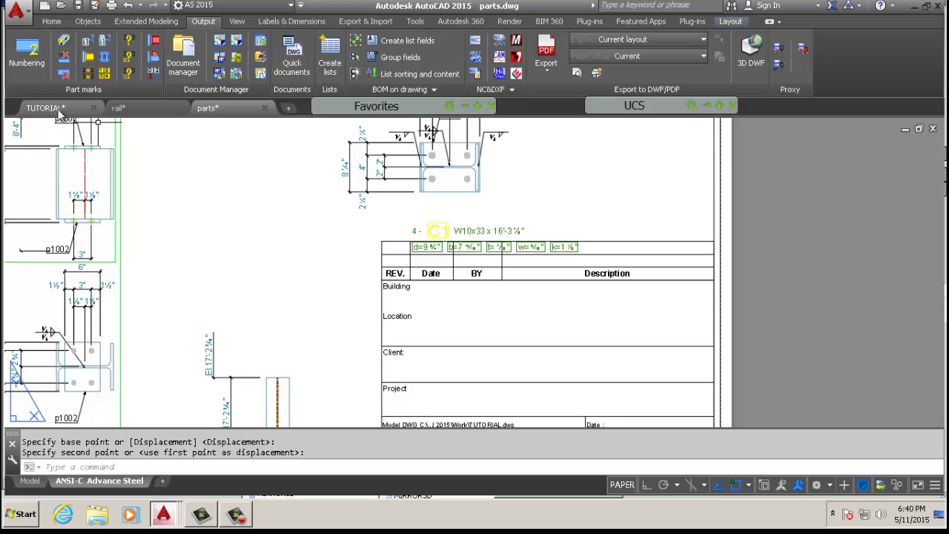
left_click(79, 109)
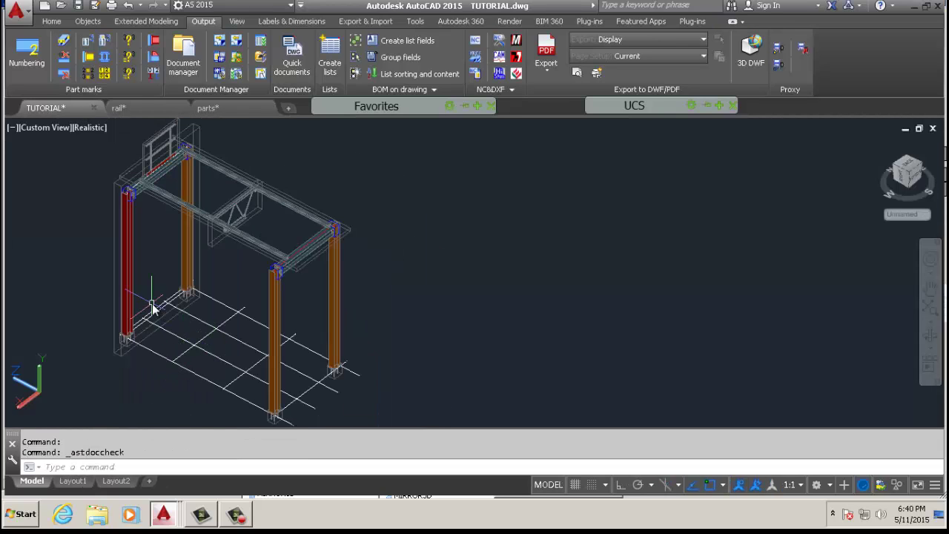
scroll(148, 303, "up", 3)
scroll(192, 234, "down", 1)
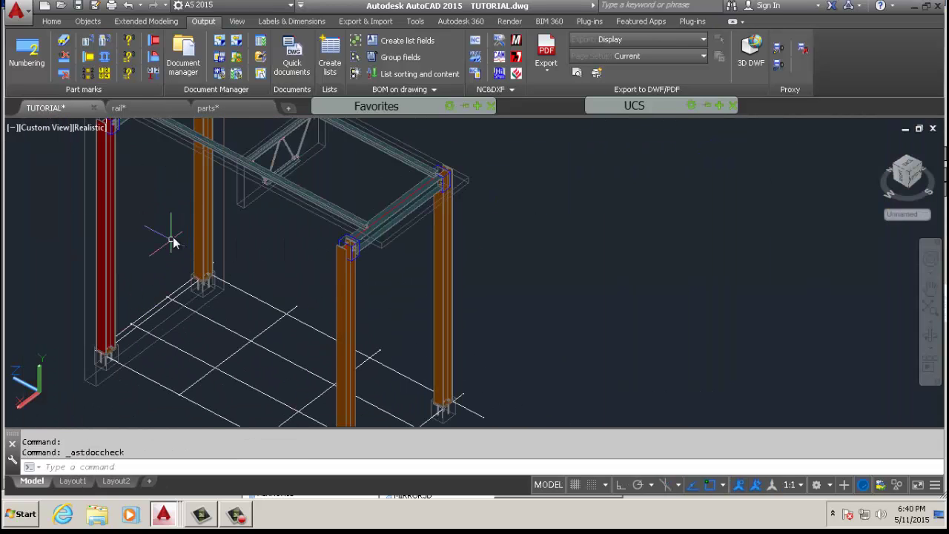
scroll(465, 293, "up", 3)
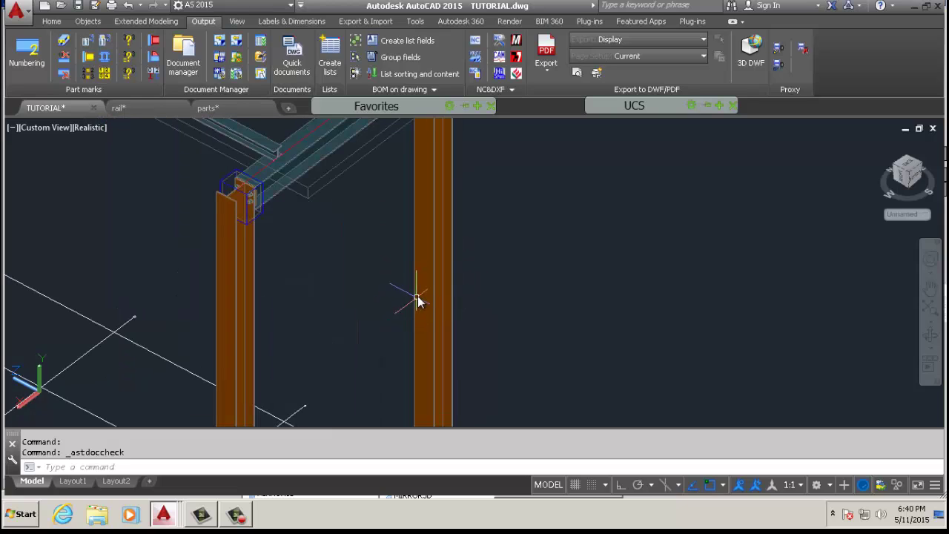
double_click(420, 291)
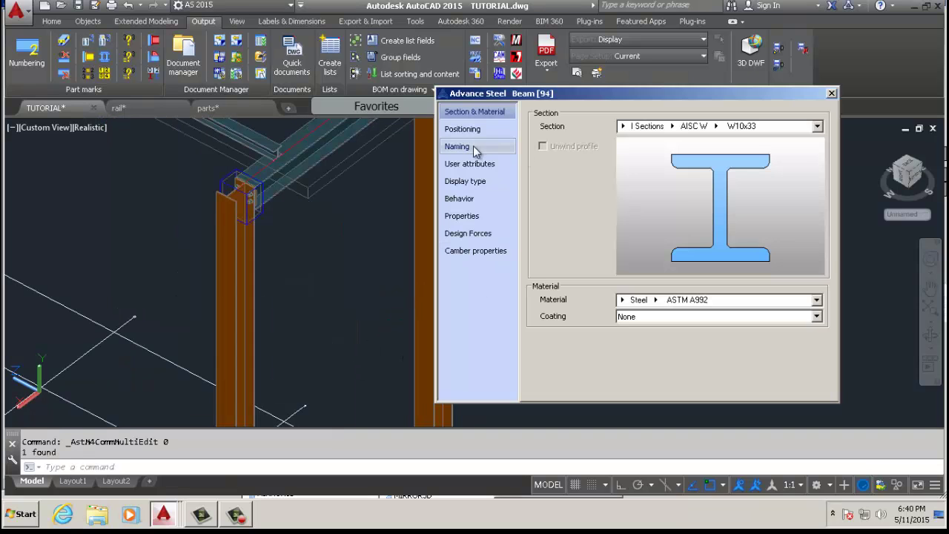
left_click(476, 147)
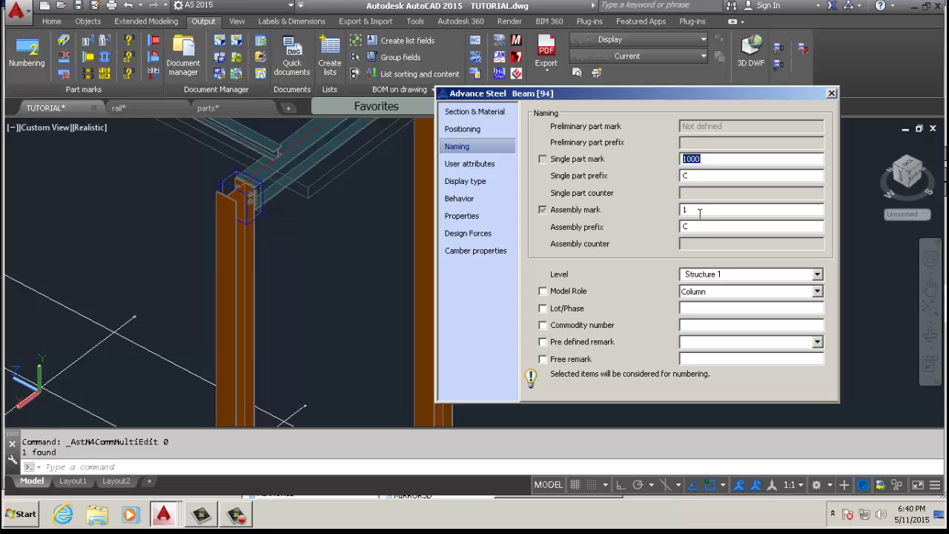
left_click(832, 94)
left_click(207, 108)
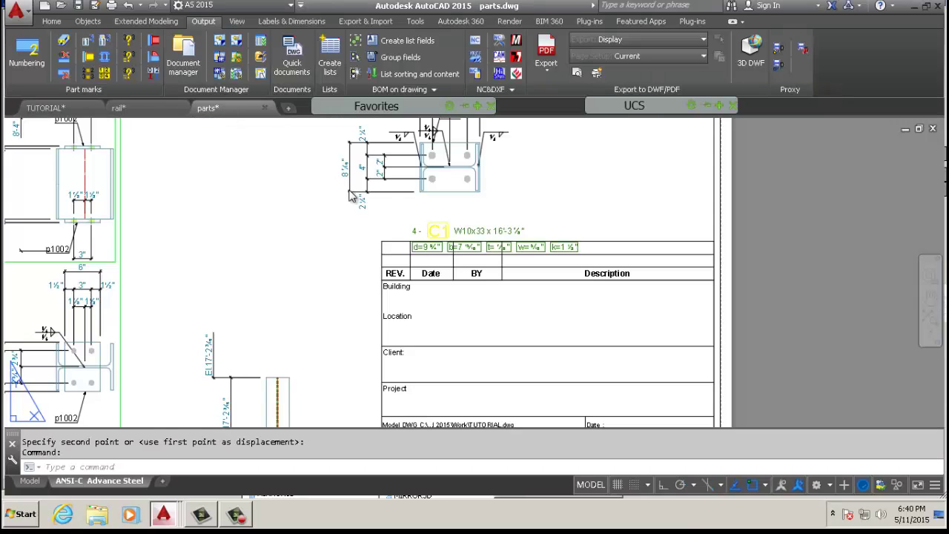
Set the C1 column detail to Normal Clipping with a 3/16" representation length.
scroll(435, 230, "down", 3)
scroll(420, 236, "up", 4)
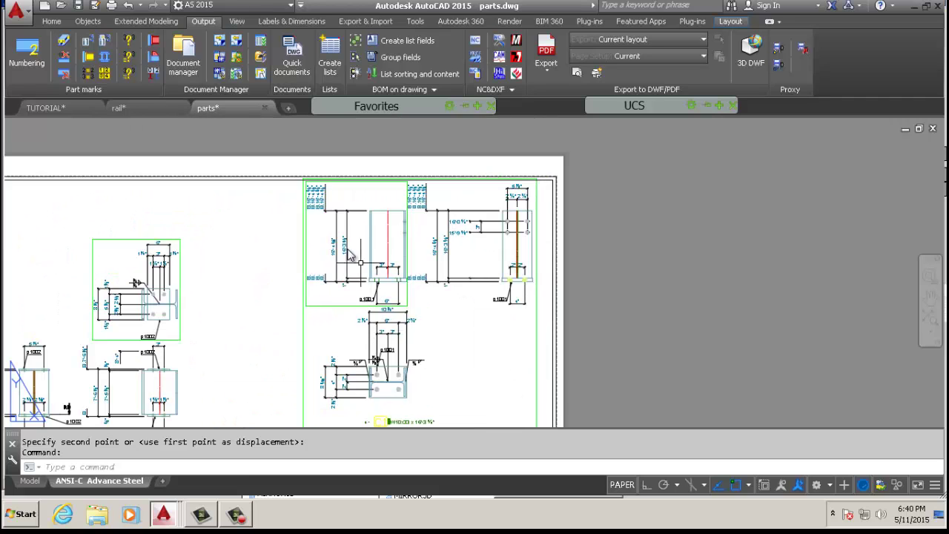
scroll(420, 236, "up", 2)
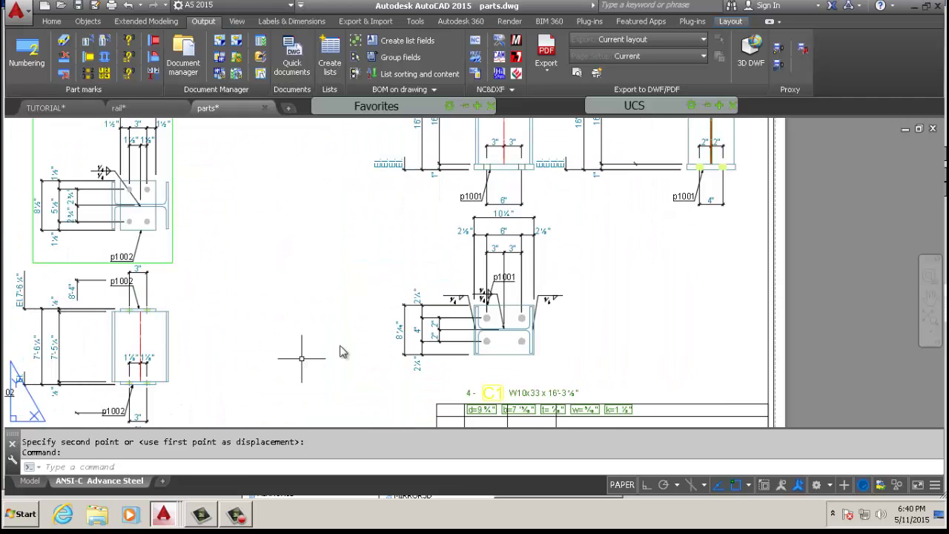
left_click(387, 273)
left_click(368, 279)
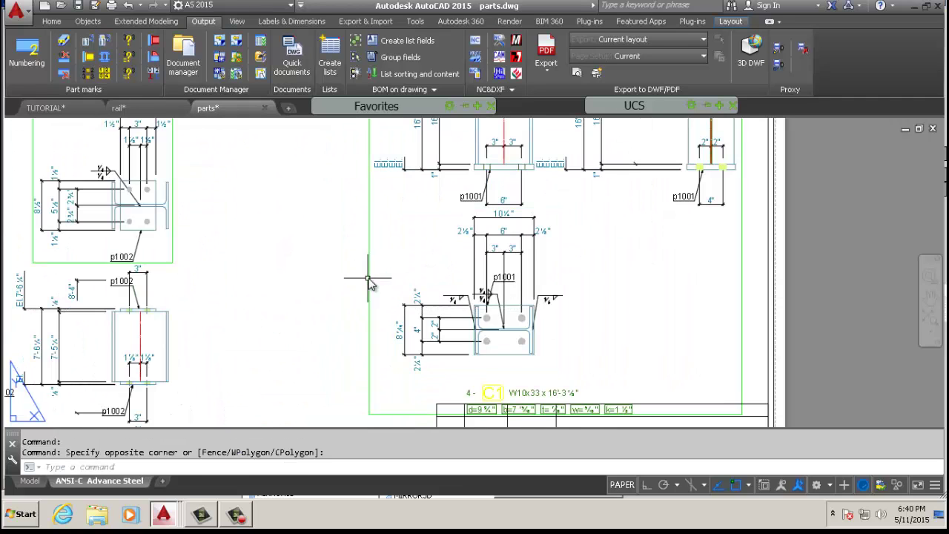
double_click(371, 324)
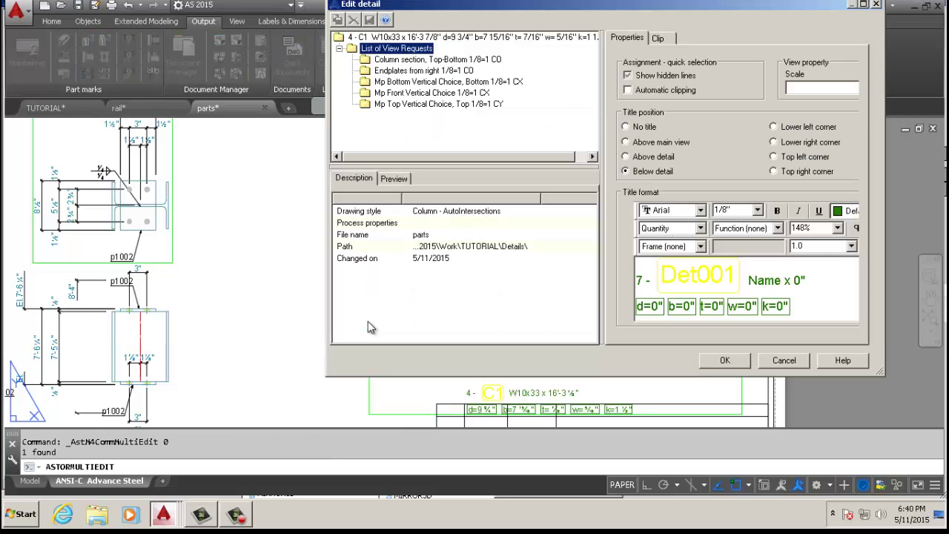
left_click(658, 41)
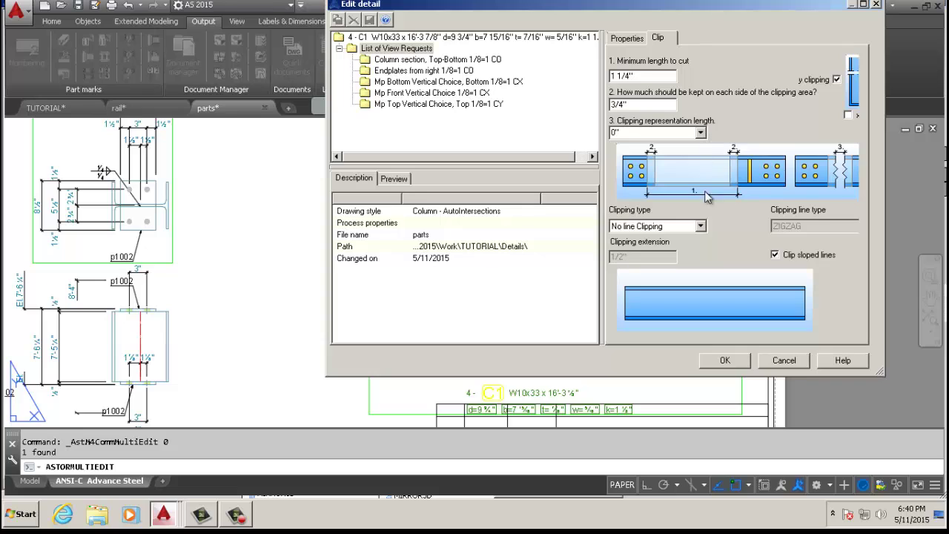
left_click(701, 227)
left_click(655, 245)
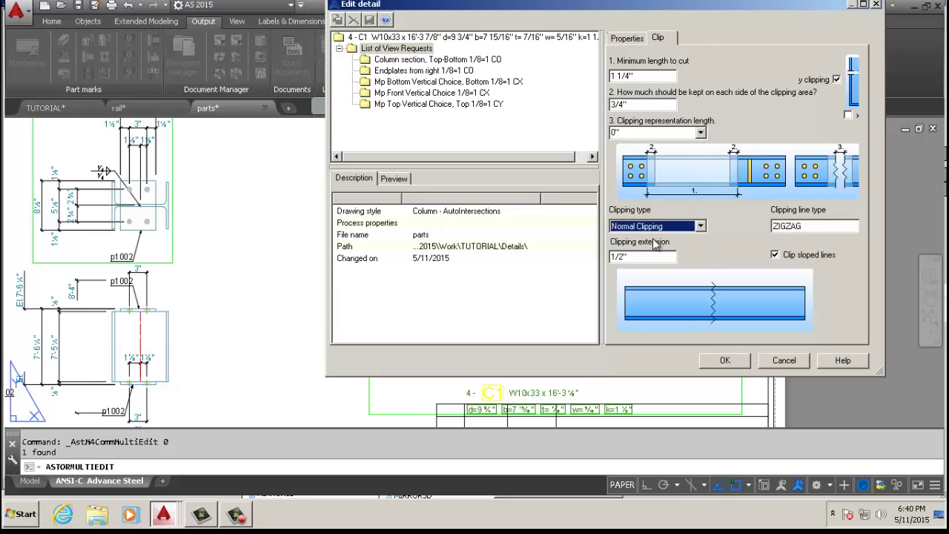
left_click(701, 133)
left_click(642, 171)
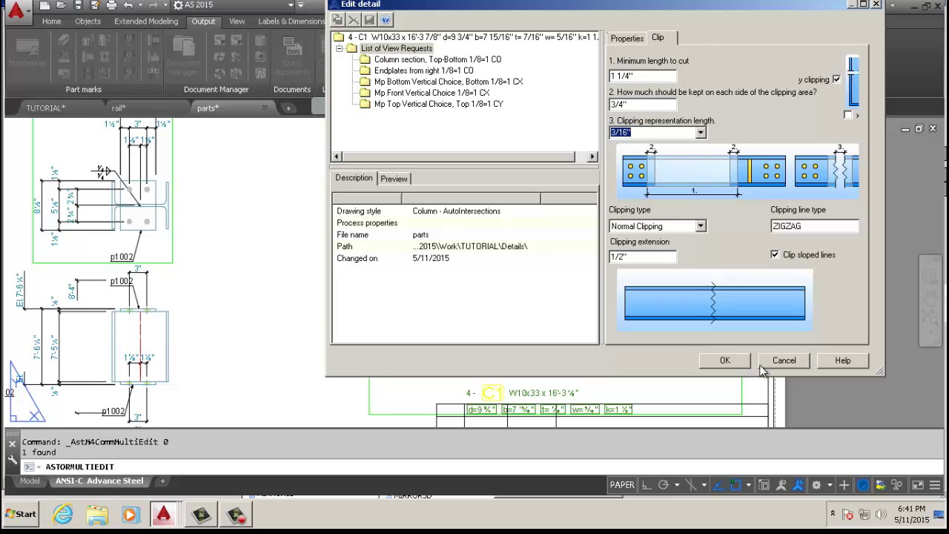
left_click(729, 363)
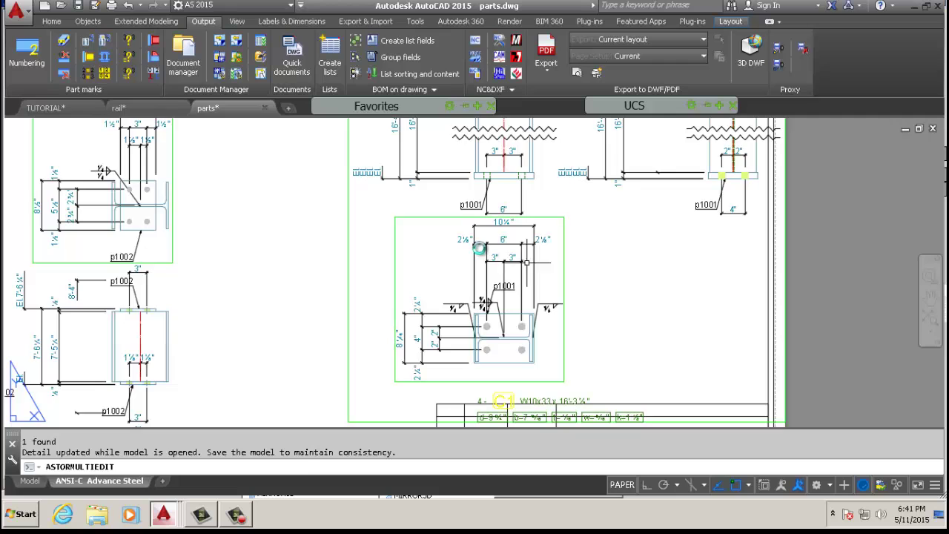
scroll(439, 263, "up", 5)
scroll(439, 263, "up", 2)
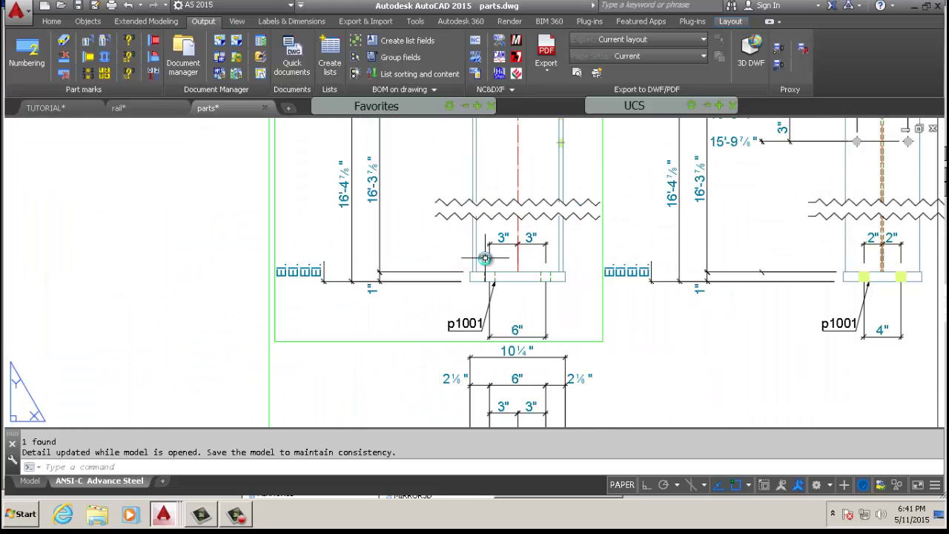
scroll(322, 388, "down", 1)
scroll(478, 240, "down", 1)
scroll(394, 275, "down", 1)
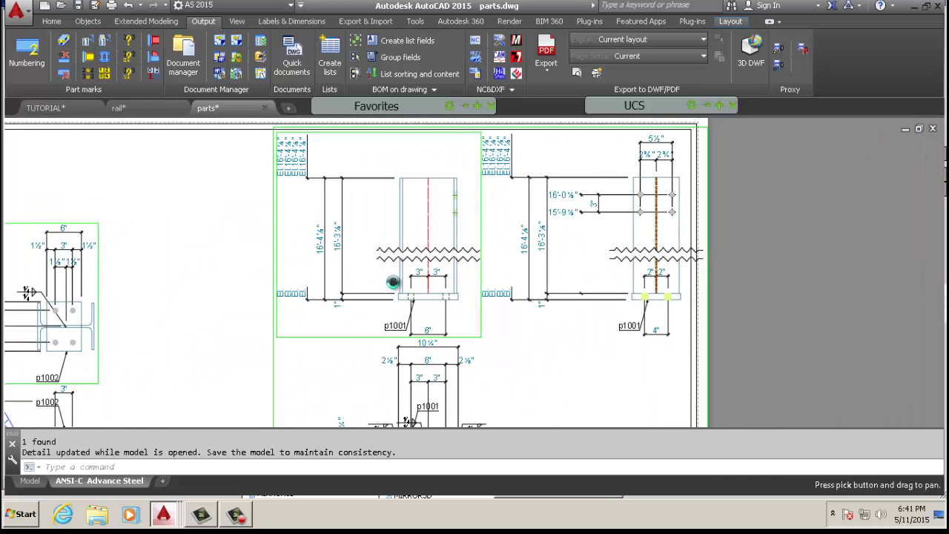
scroll(435, 277, "up", 5)
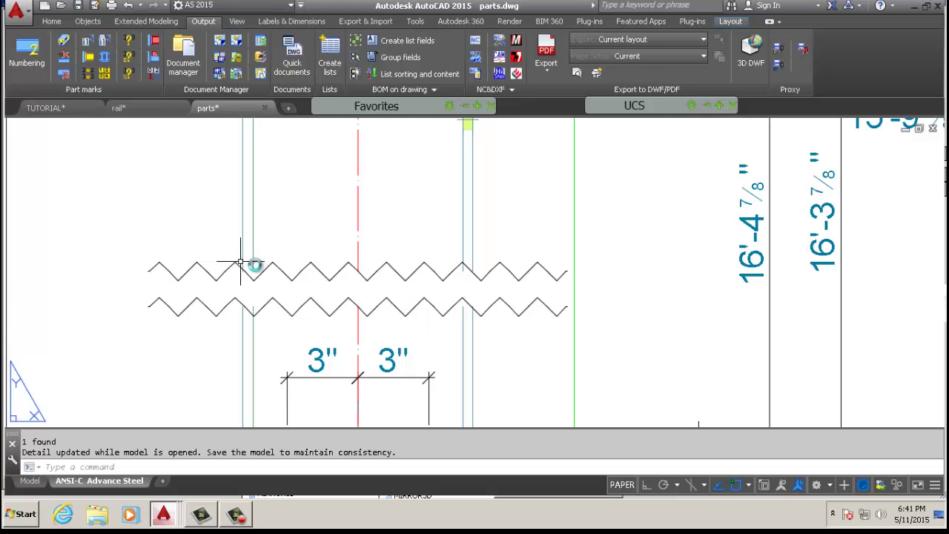
scroll(250, 267, "down", 3)
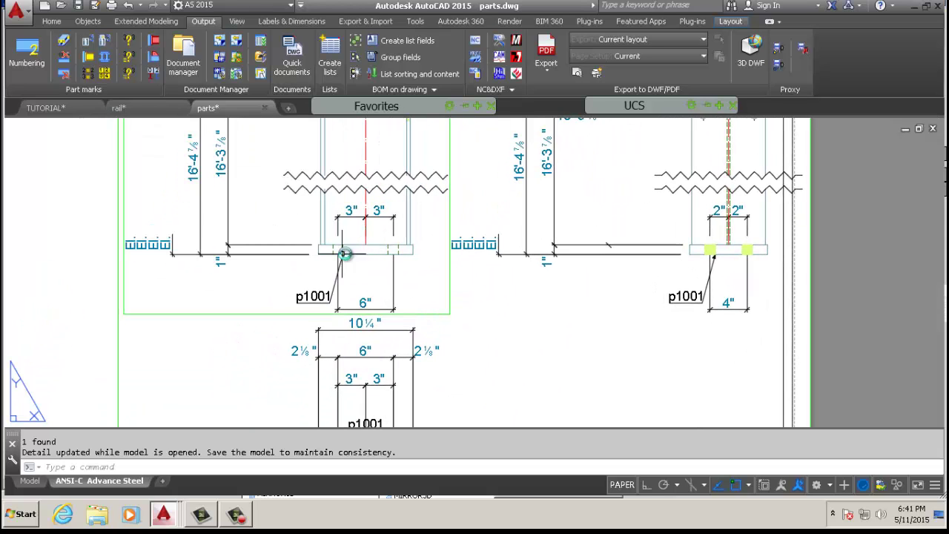
middle_click_drag(381, 272, 383, 330)
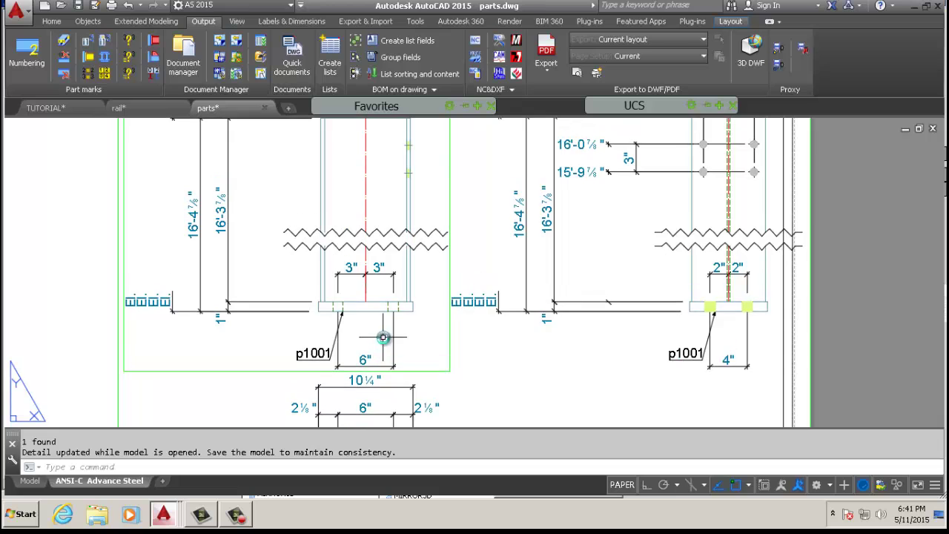
scroll(398, 329, "down", 2)
scroll(396, 314, "up", 2)
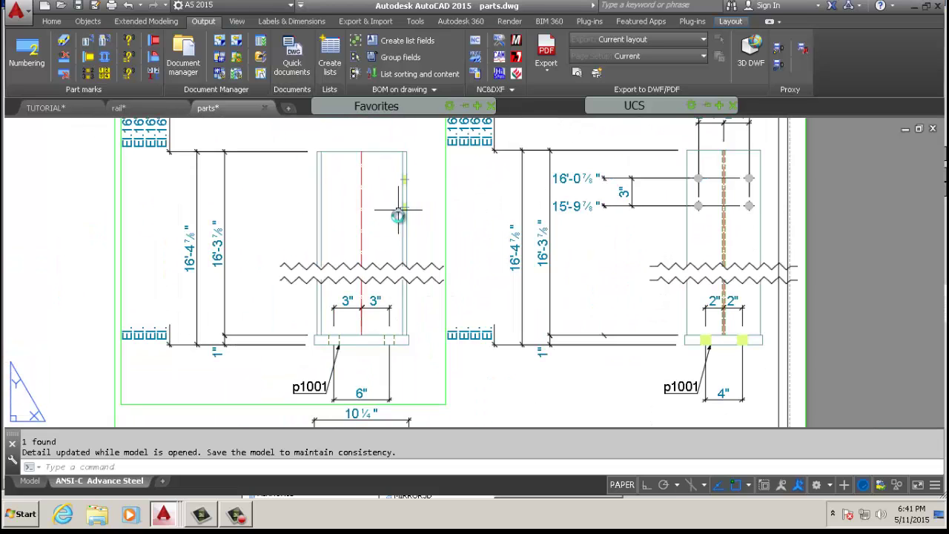
scroll(404, 178, "up", 2)
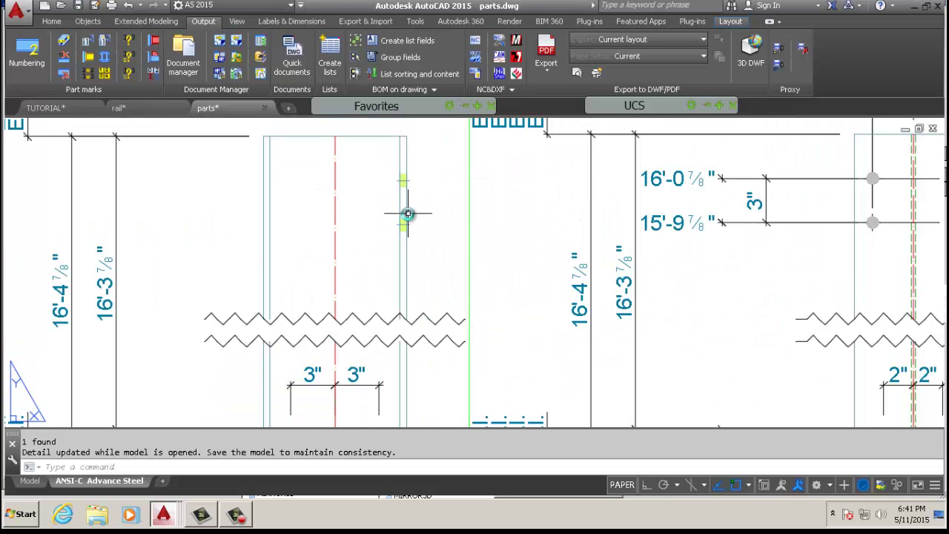
scroll(426, 204, "down", 4)
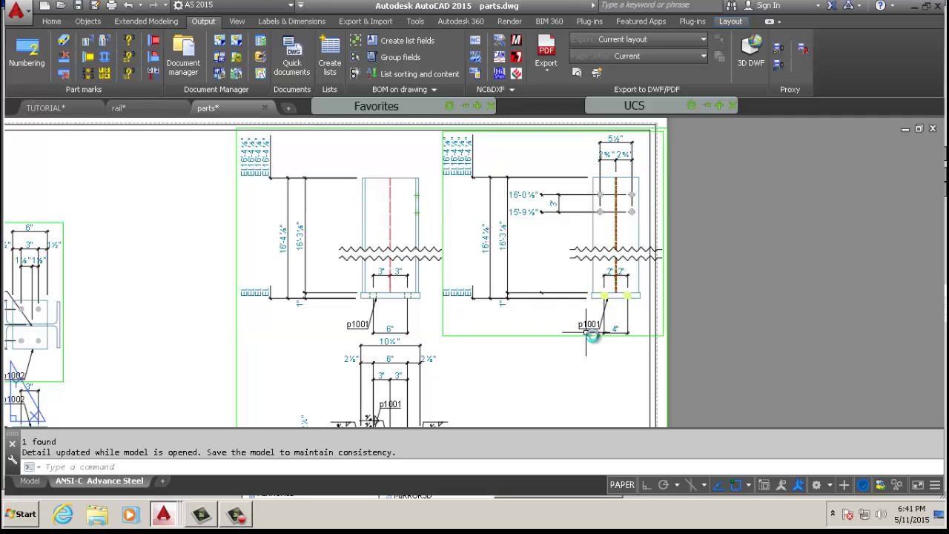
scroll(636, 321, "up", 3)
scroll(551, 279, "down", 3)
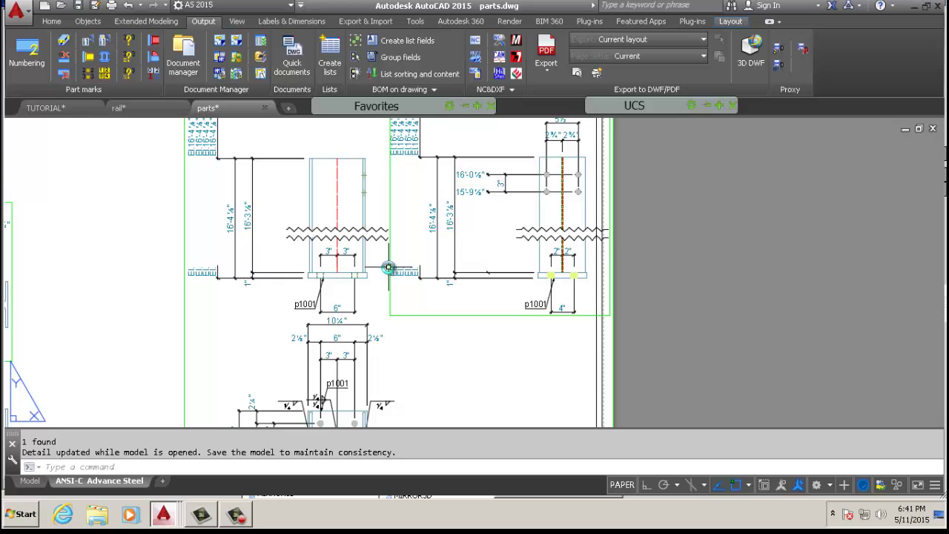
left_click(67, 108)
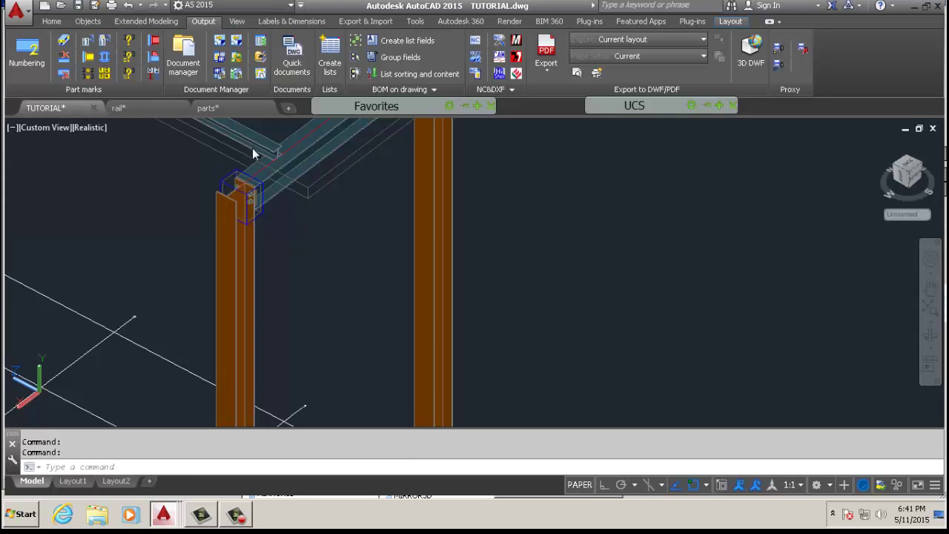
scroll(297, 253, "down", 2)
middle_click_drag(274, 282, 85, 218)
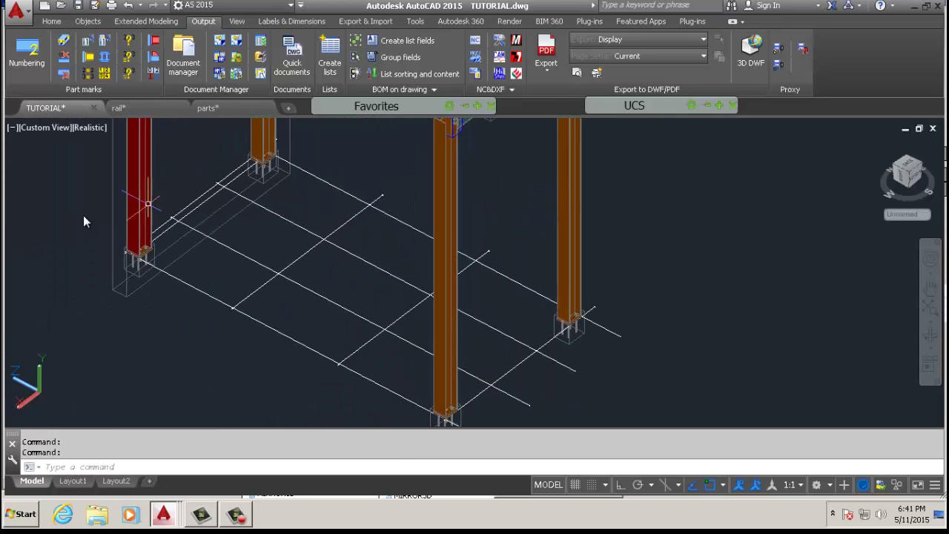
scroll(95, 193, "up", 2)
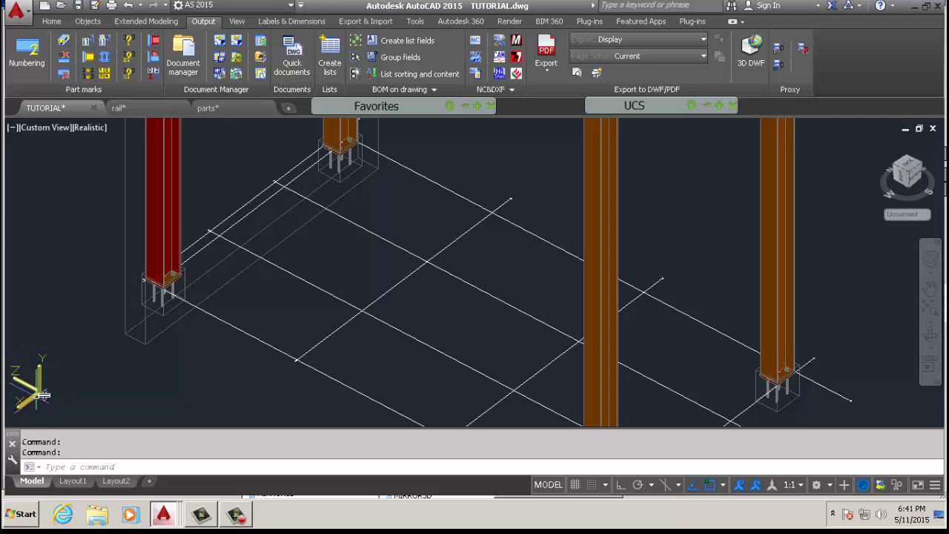
left_click(221, 109)
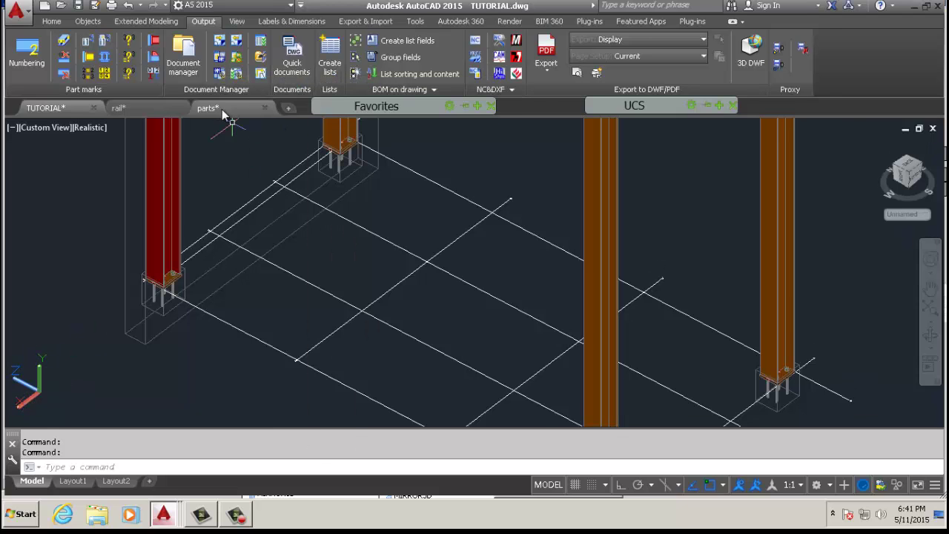
scroll(338, 281, "up", 2)
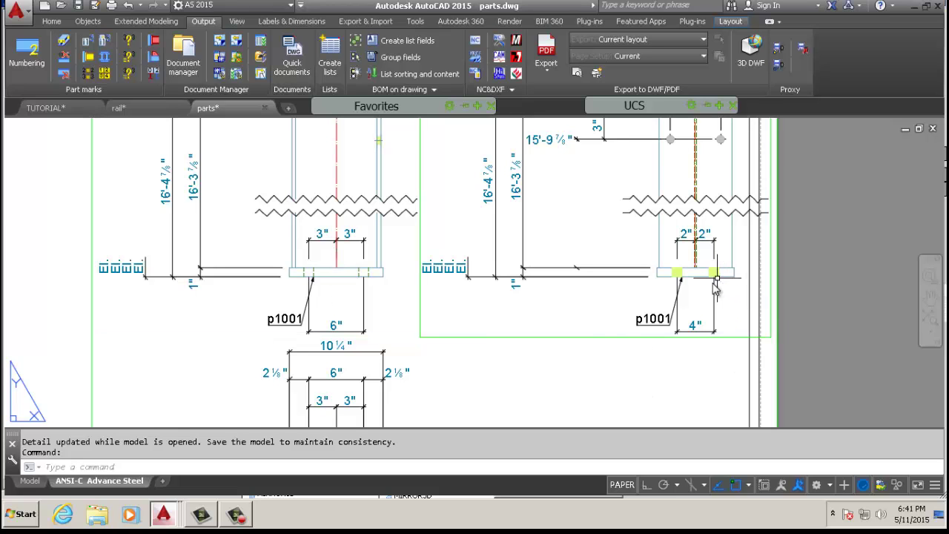
Zoom and pan the ANSI-C sheet to review the zigzag-clipped C1 column views and base-plate detail.
scroll(715, 290, "down", 5)
middle_click_drag(519, 387, 432, 310)
scroll(432, 310, "up", 6)
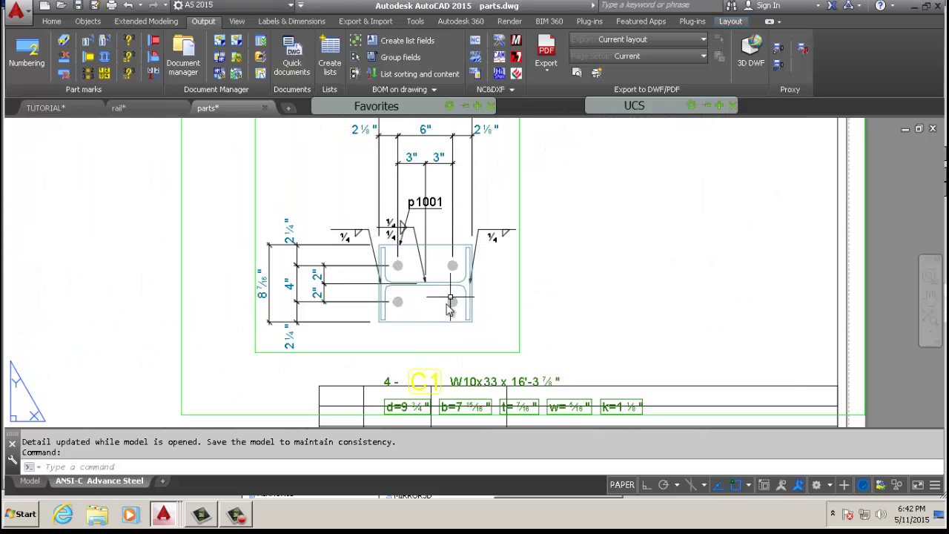
scroll(429, 306, "down", 3)
scroll(431, 289, "up", 5)
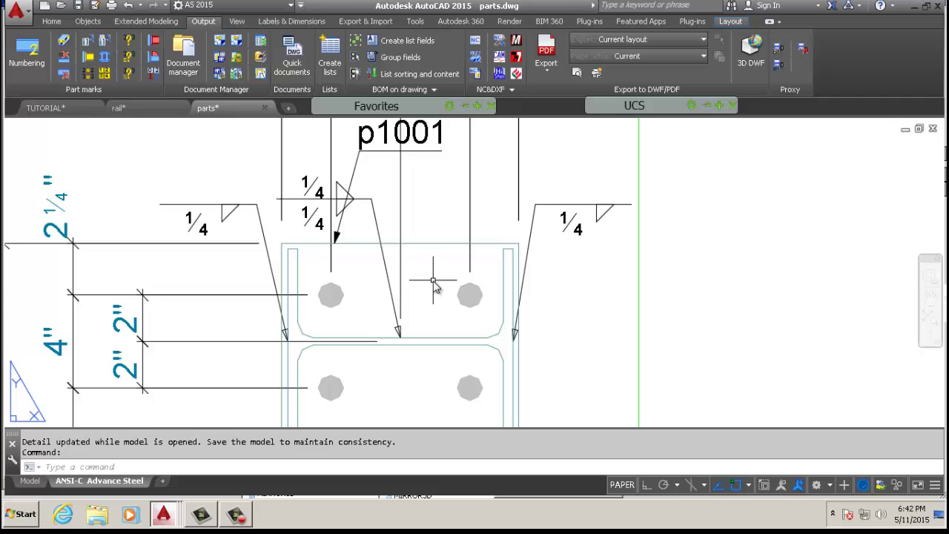
scroll(431, 264, "down", 4)
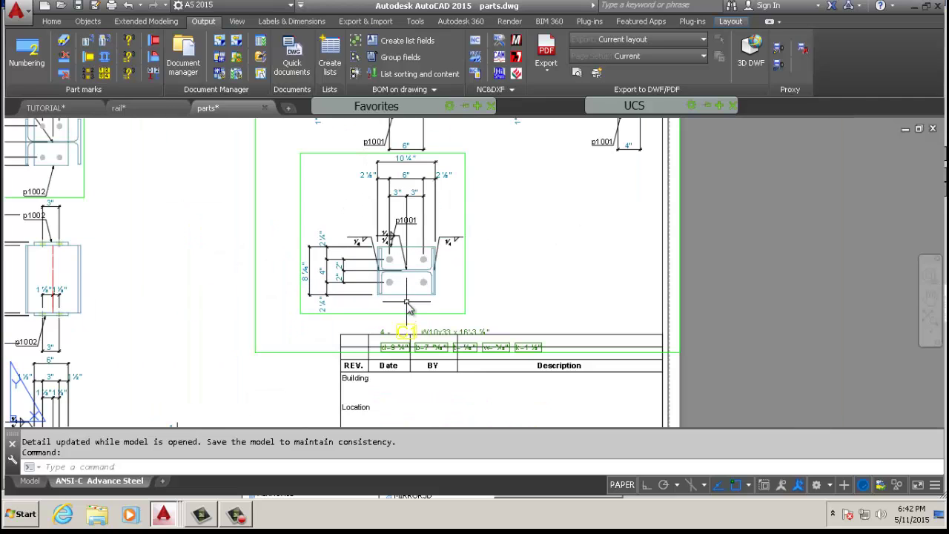
scroll(407, 302, "up", 3)
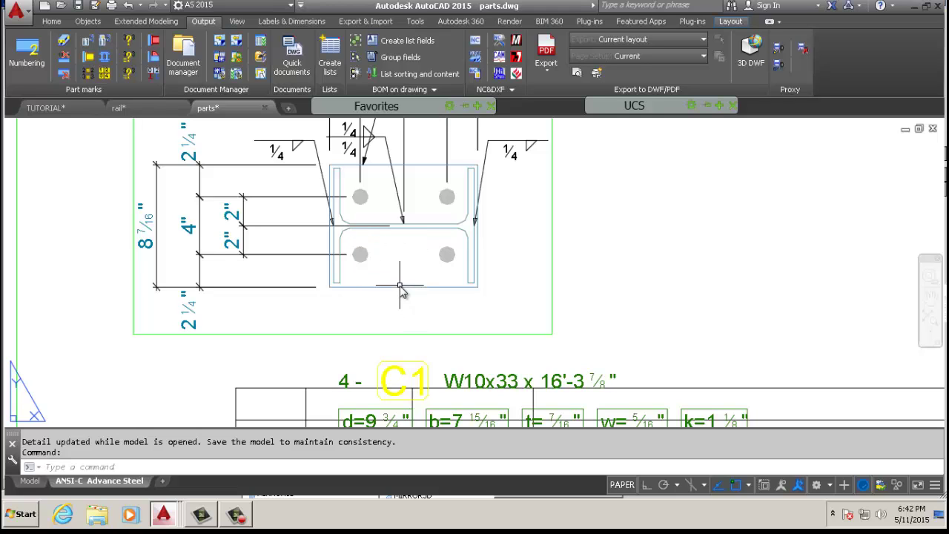
scroll(455, 310, "down", 2)
scroll(405, 200, "up", 3)
scroll(374, 280, "down", 3)
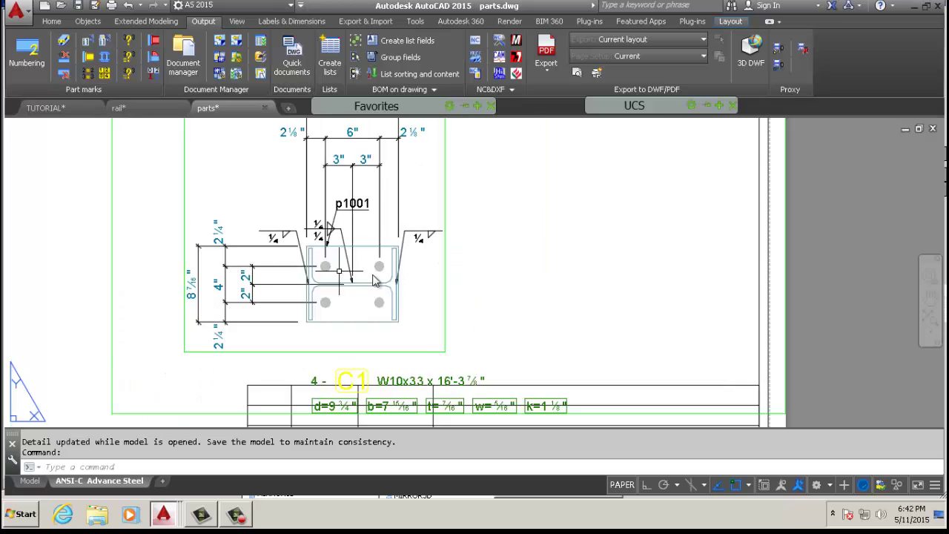
scroll(375, 280, "down", 2)
middle_click_drag(407, 89, 386, 139)
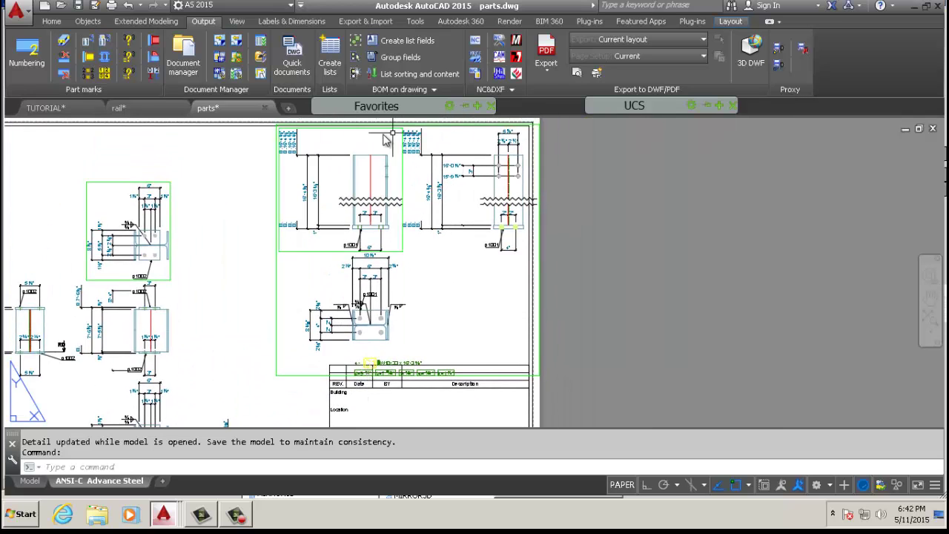
scroll(416, 149, "up", 3)
scroll(519, 185, "down", 3)
scroll(638, 222, "up", 5)
scroll(644, 228, "down", 5)
scroll(601, 239, "up", 5)
scroll(606, 252, "down", 5)
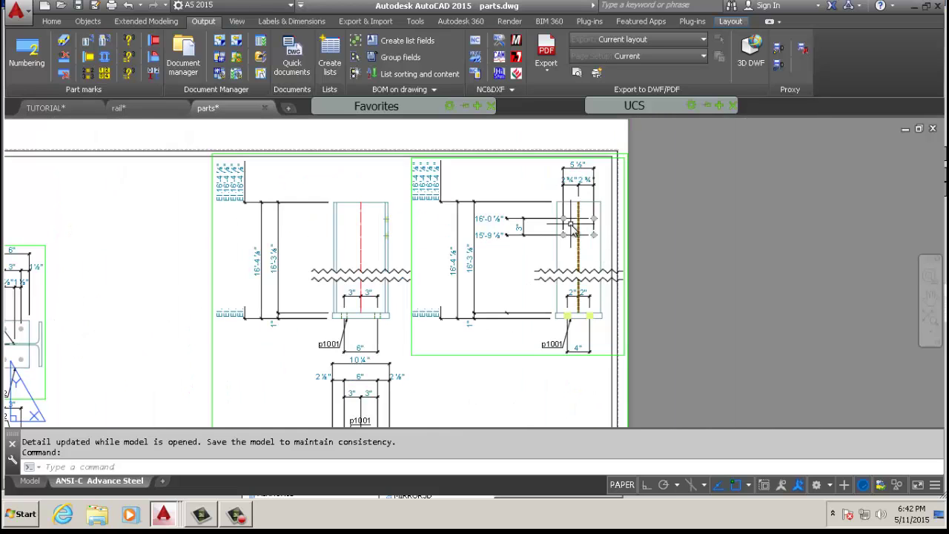
scroll(572, 230, "down", 3)
scroll(571, 226, "up", 4)
scroll(564, 237, "down", 5)
scroll(523, 304, "up", 5)
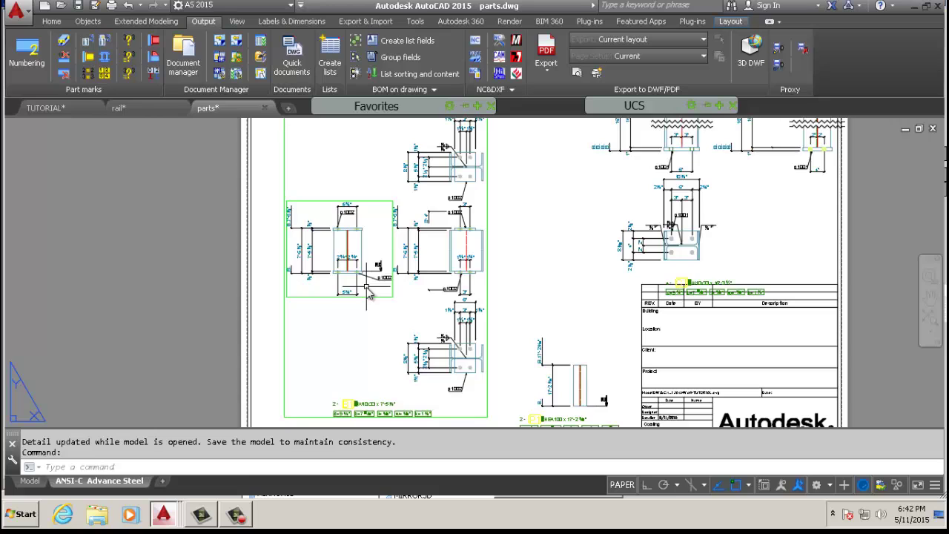
scroll(368, 294, "up", 3)
scroll(348, 252, "down", 6)
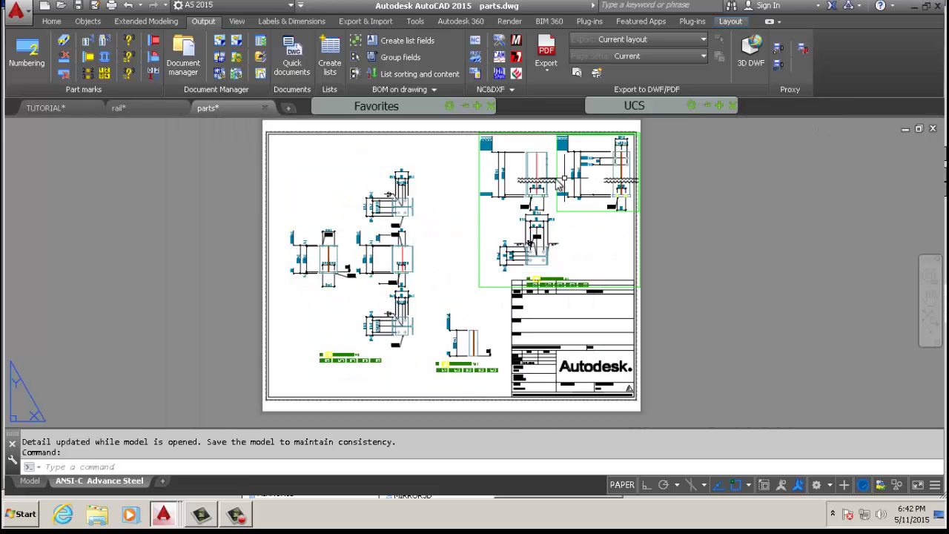
double_click(479, 247)
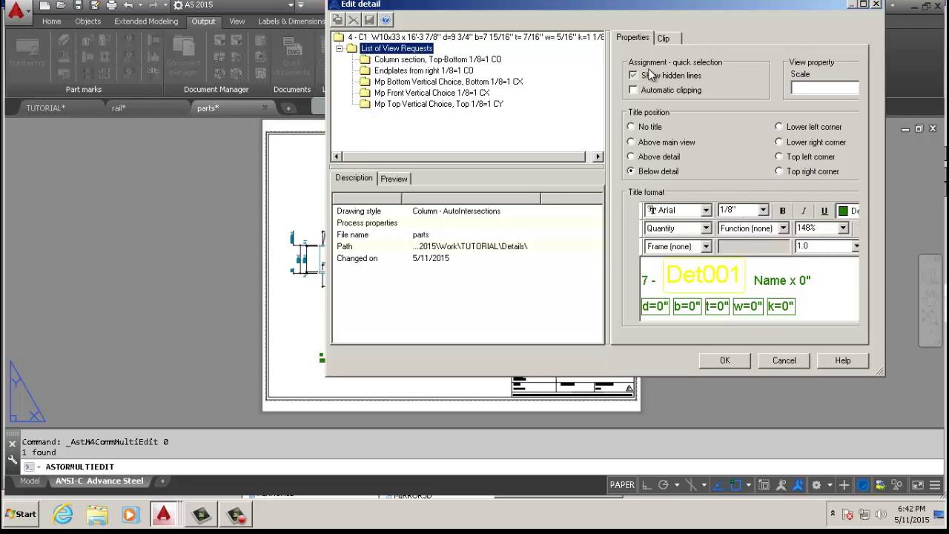
left_click(666, 38)
left_click(635, 38)
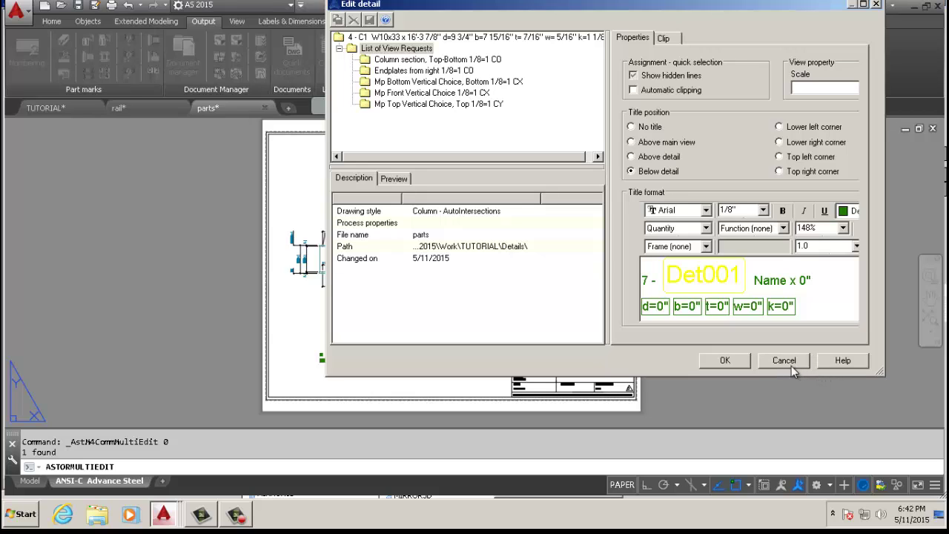
left_click(810, 307)
key("Up")
left_click(784, 361)
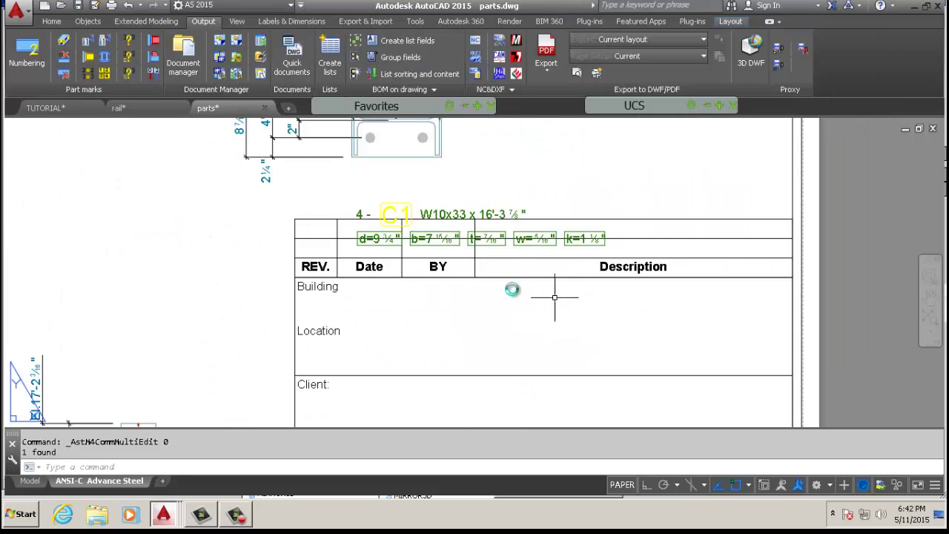
scroll(371, 378, "up", 5)
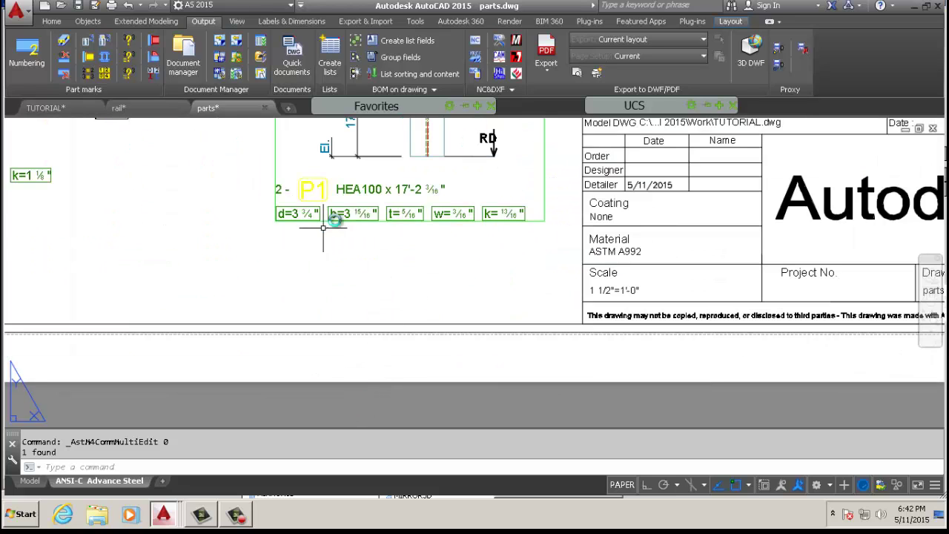
scroll(371, 229, "down", 3)
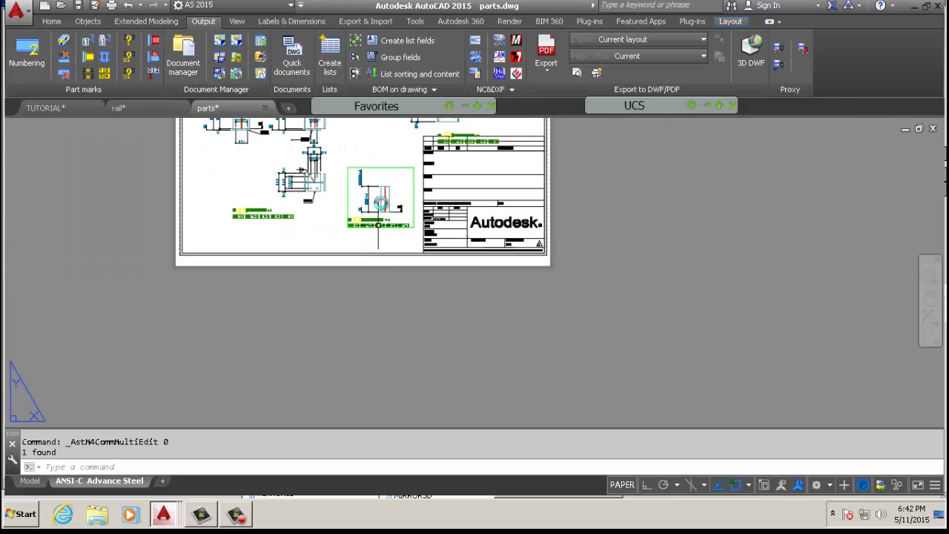
scroll(386, 248, "up", 3)
middle_click_drag(374, 258, 368, 337)
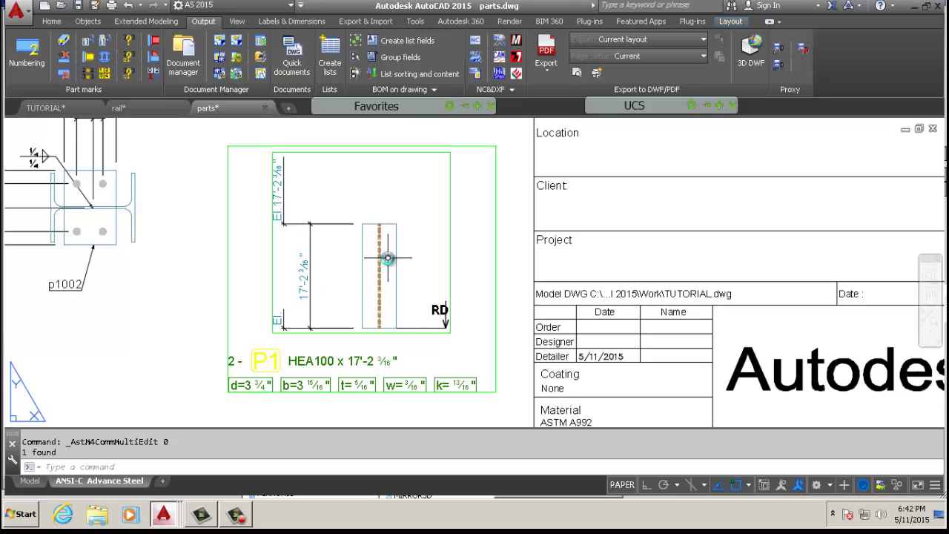
scroll(368, 273, "down", 3)
scroll(368, 273, "up", 3)
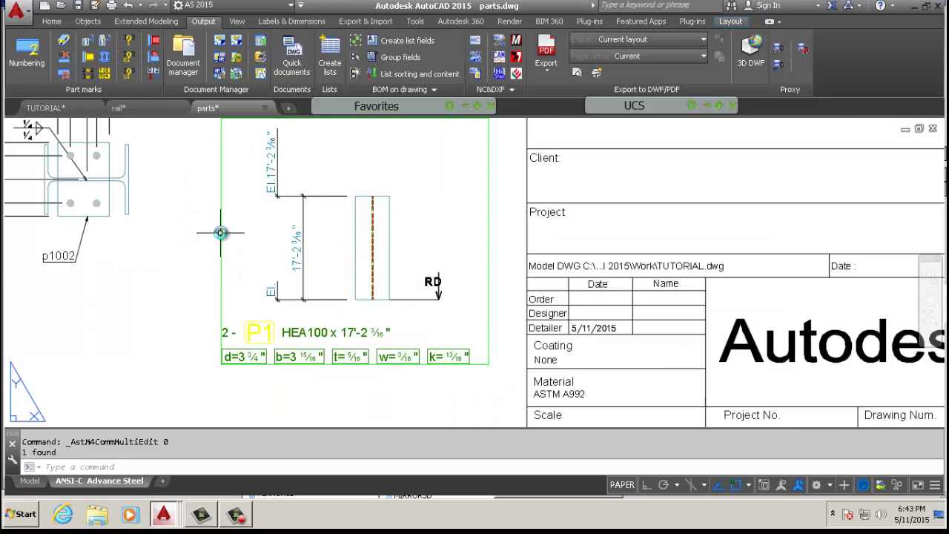
Set the P1 HEA100 detail to a 3/16" representation length with Normal Clipping.
double_click(220, 232)
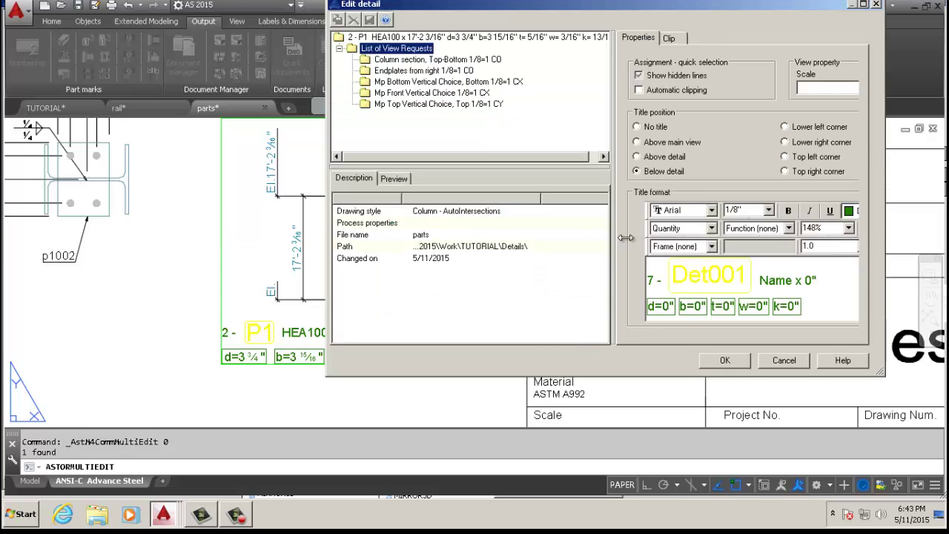
left_click(670, 38)
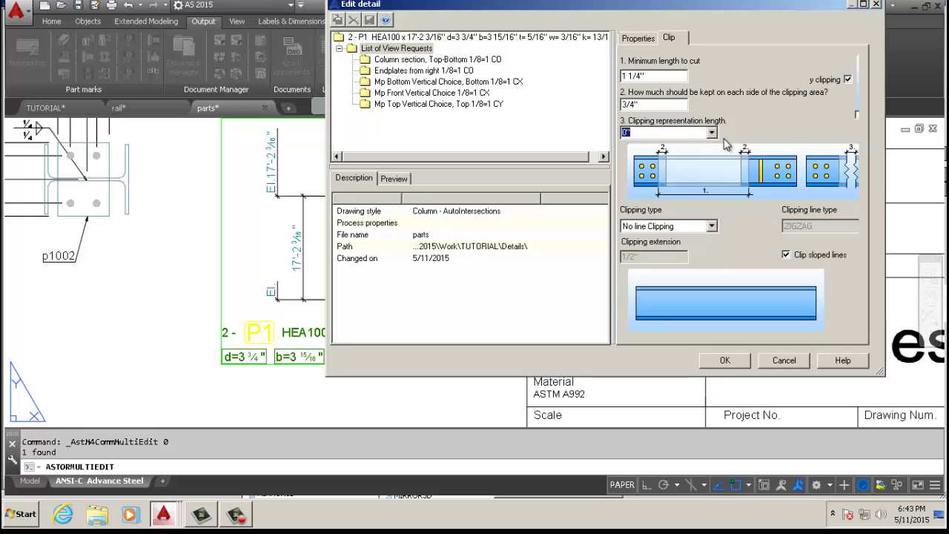
left_click(711, 132)
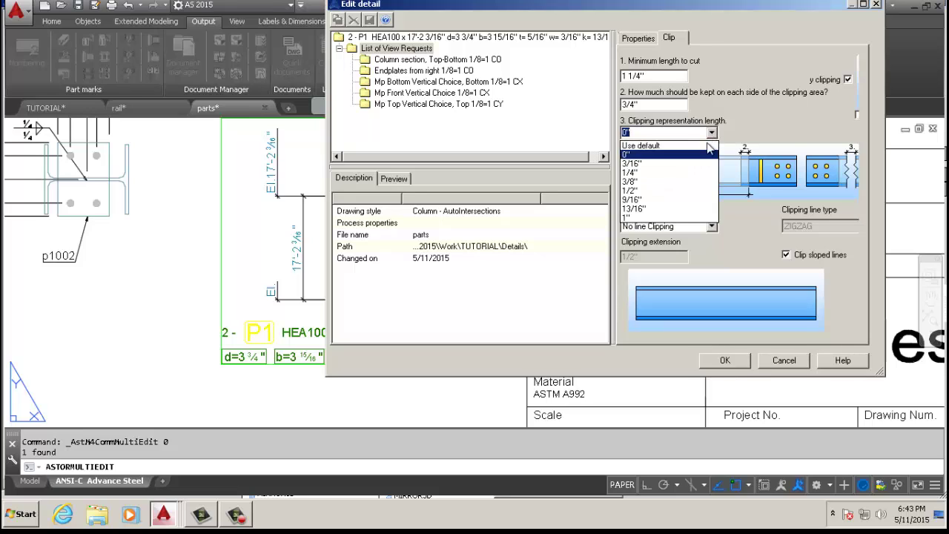
left_click(659, 164)
left_click(678, 226)
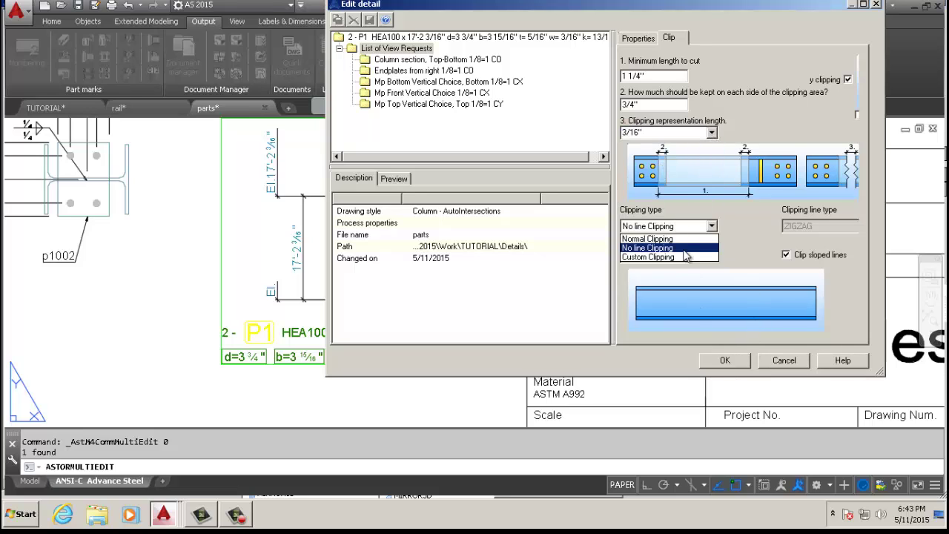
left_click(679, 248)
left_click(744, 362)
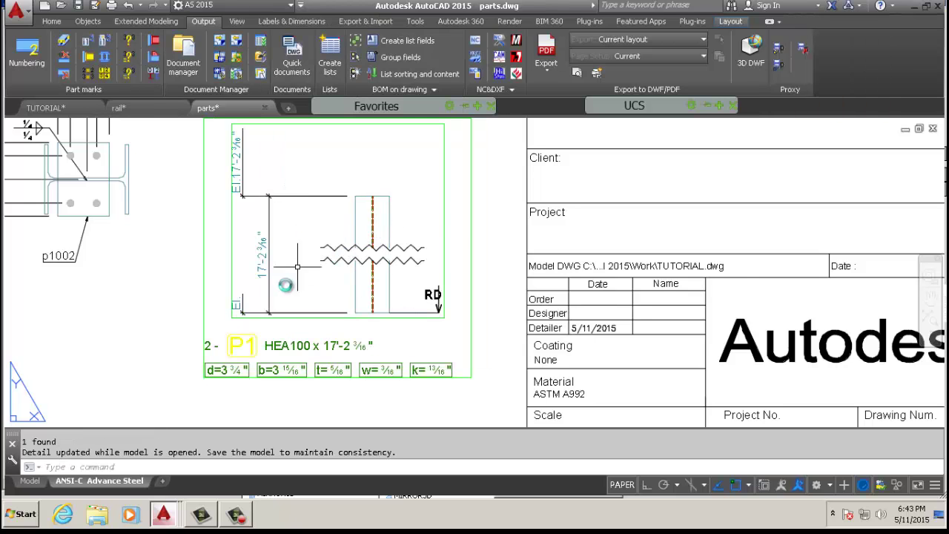
scroll(296, 268, "up", 4)
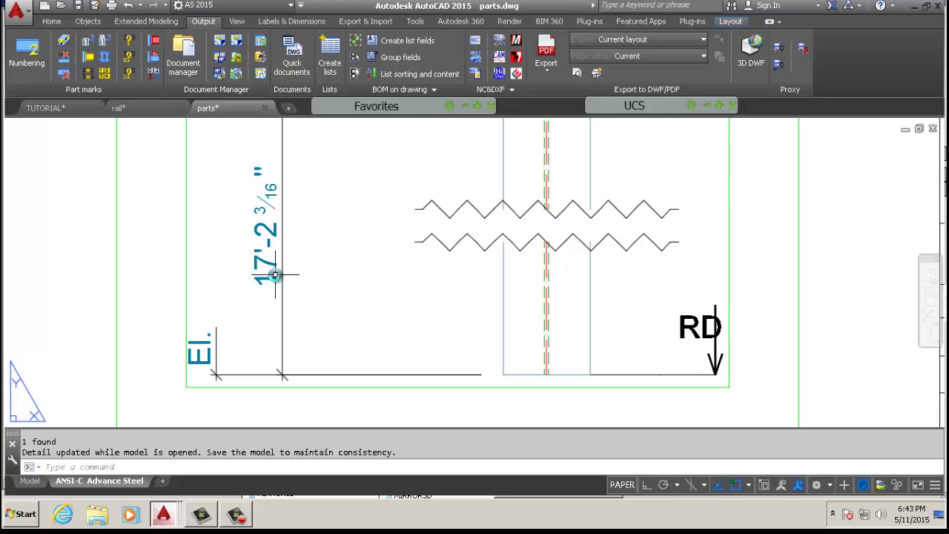
scroll(276, 279, "down", 4)
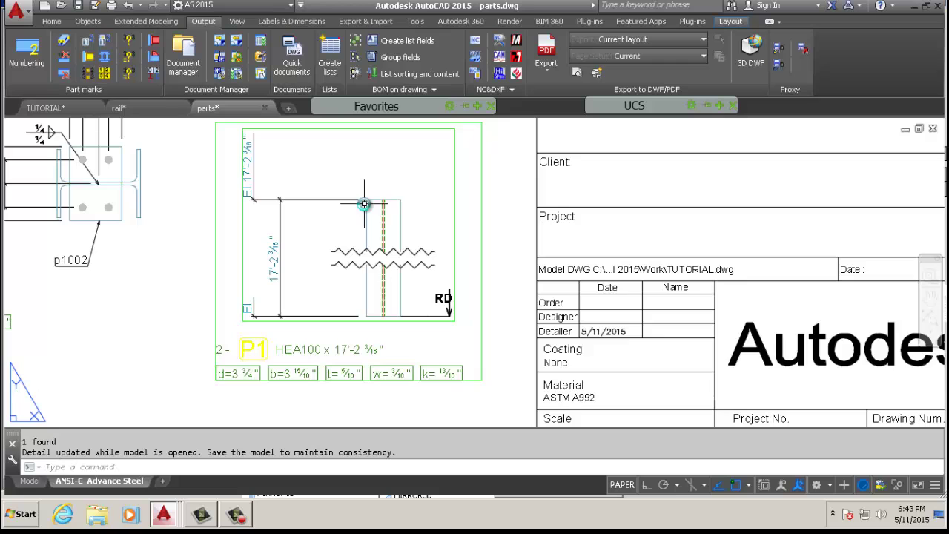
scroll(375, 222, "up", 2)
scroll(363, 245, "down", 5)
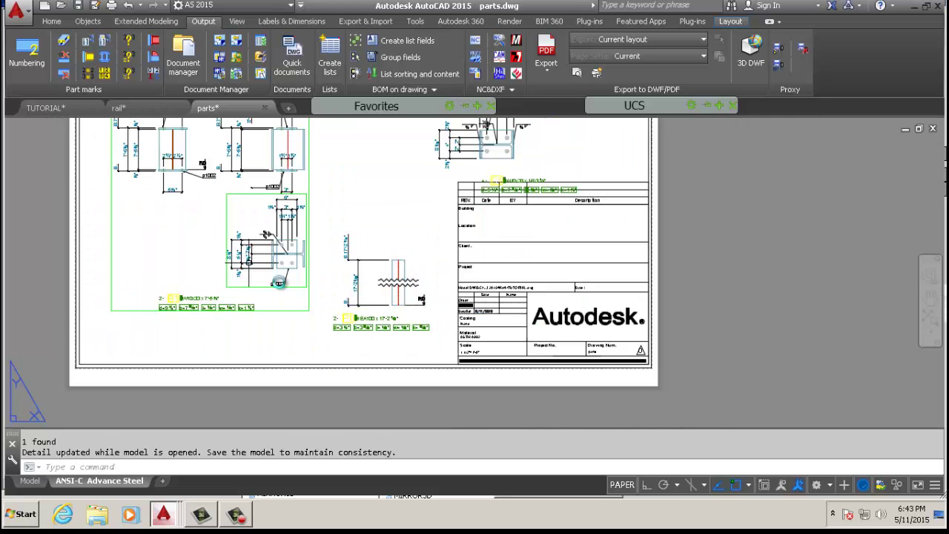
scroll(439, 374, "up", 2)
scroll(333, 219, "up", 4)
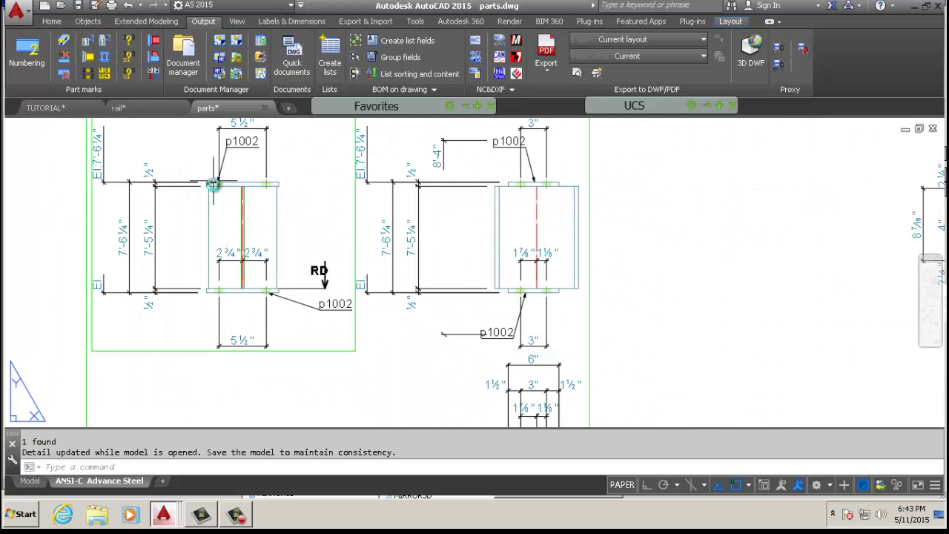
scroll(214, 193, "down", 2)
scroll(288, 229, "down", 2)
scroll(361, 214, "up", 3)
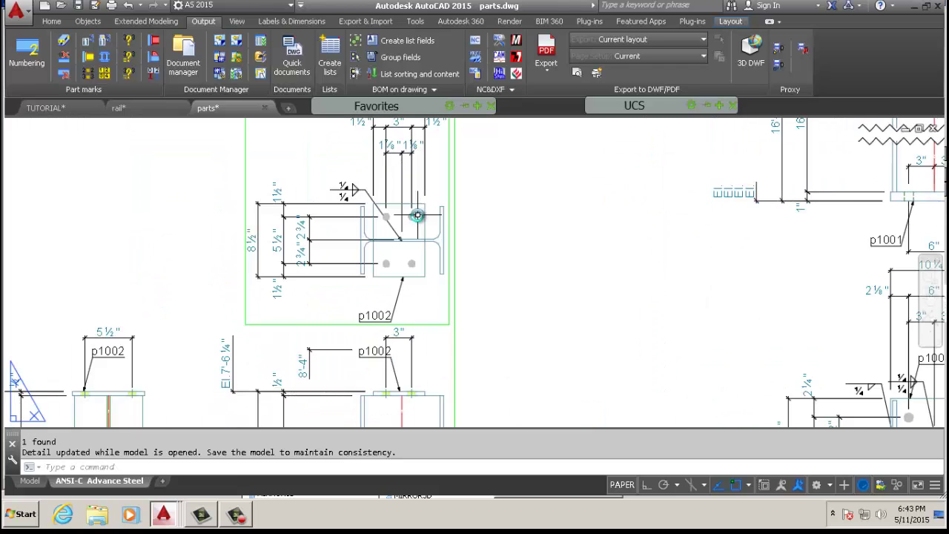
scroll(328, 291, "down", 2)
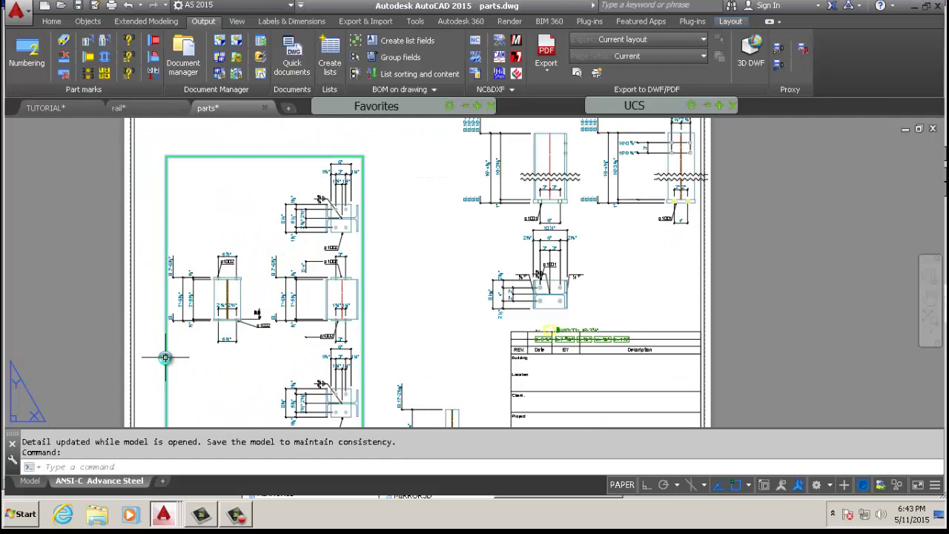
Set the B1 W10x33 detail to a 3/16" representation length with Normal Clipping.
double_click(180, 346)
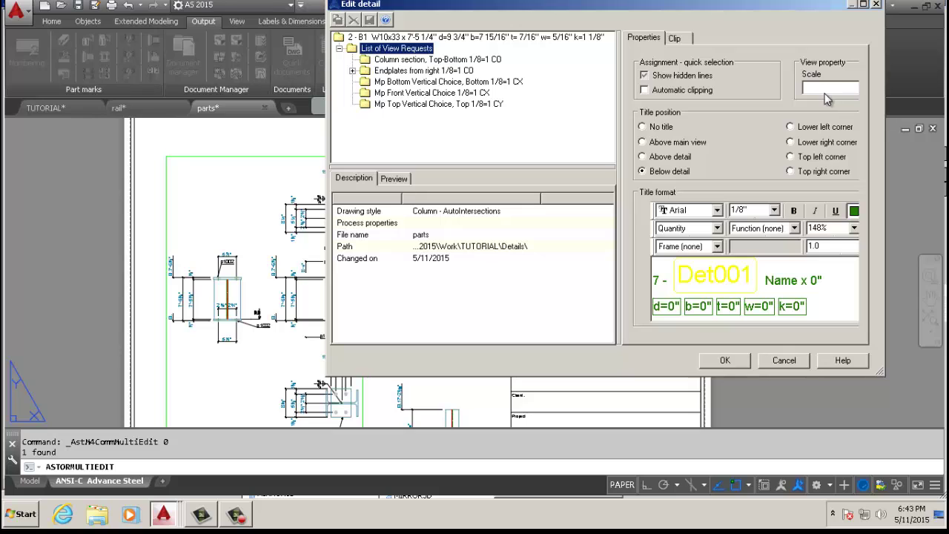
left_click(677, 39)
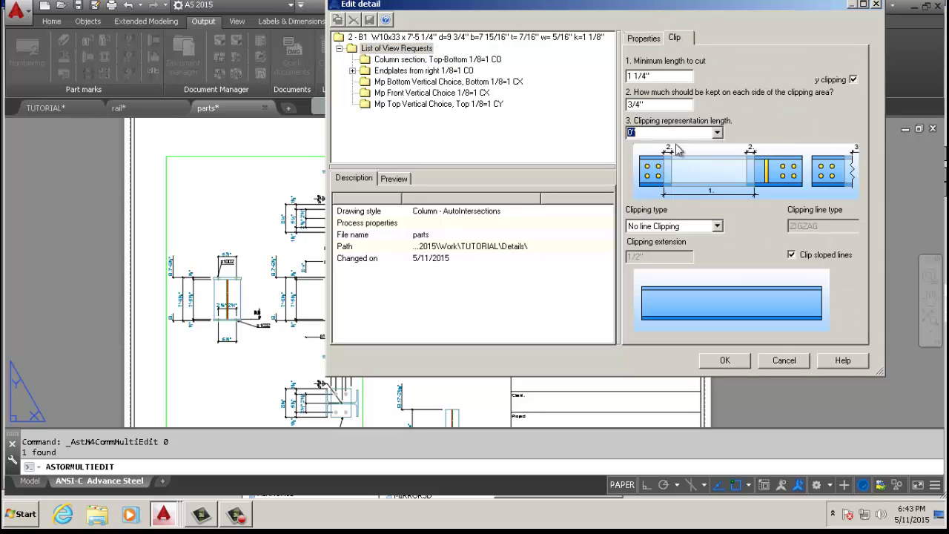
left_click(717, 133)
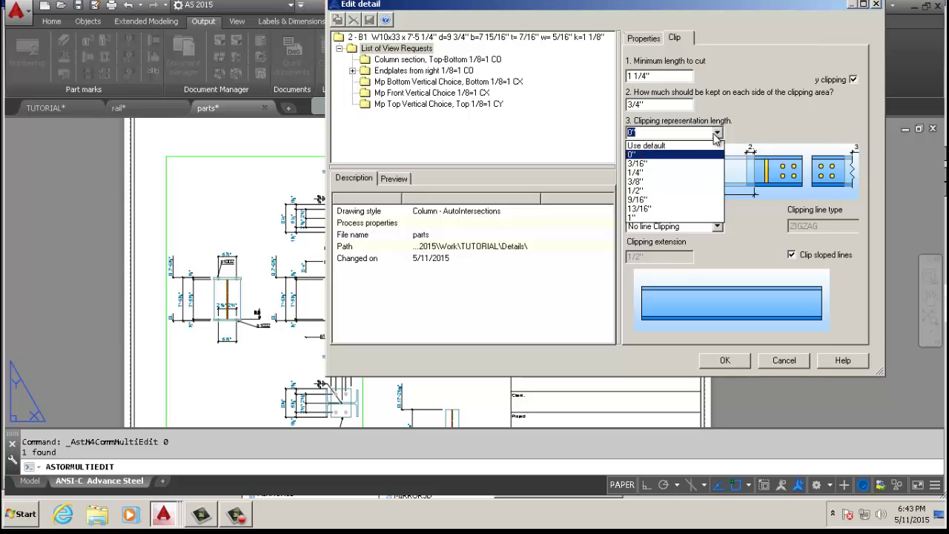
left_click(679, 177)
left_click(688, 226)
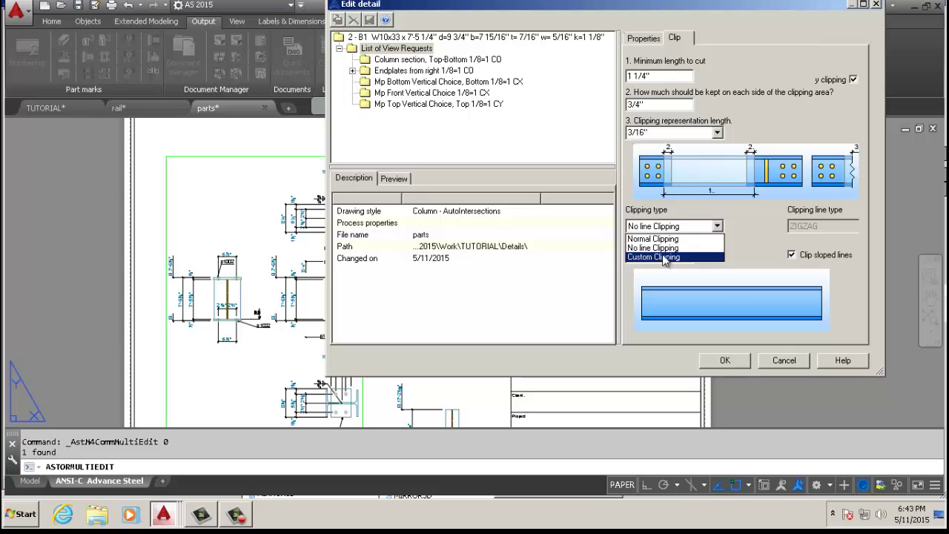
left_click(664, 239)
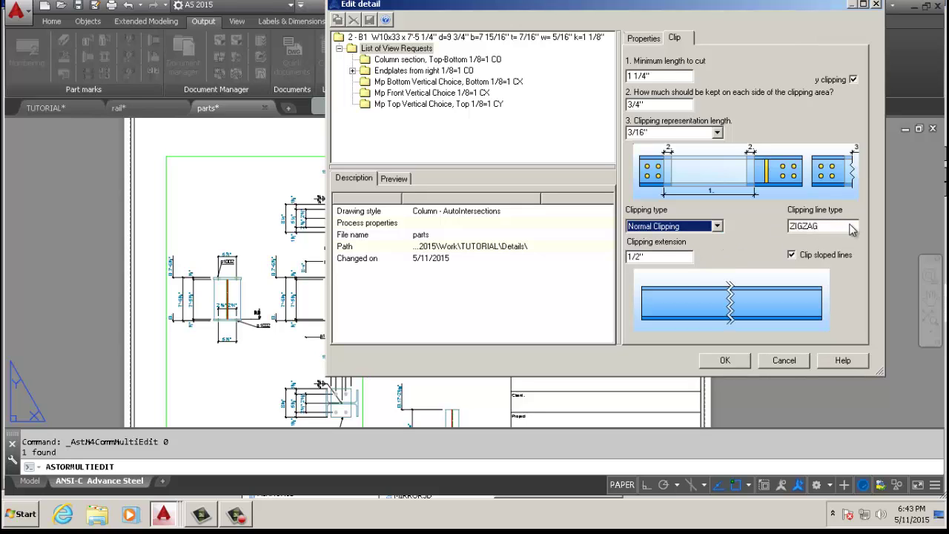
left_click(717, 227)
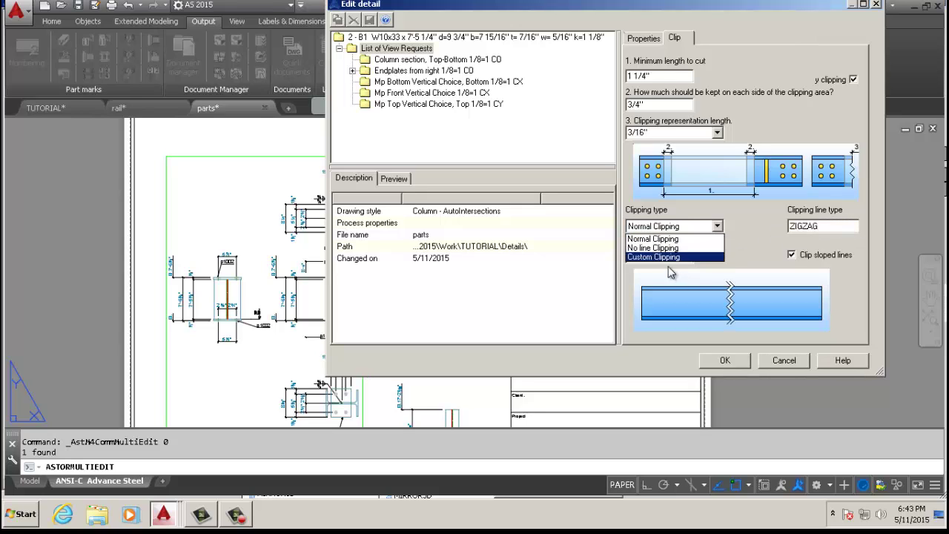
left_click(762, 208)
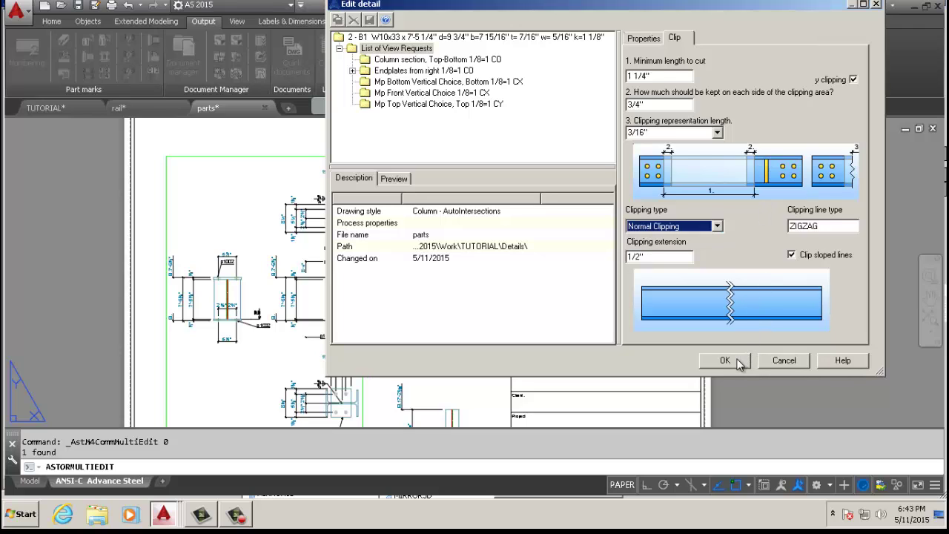
left_click(738, 359)
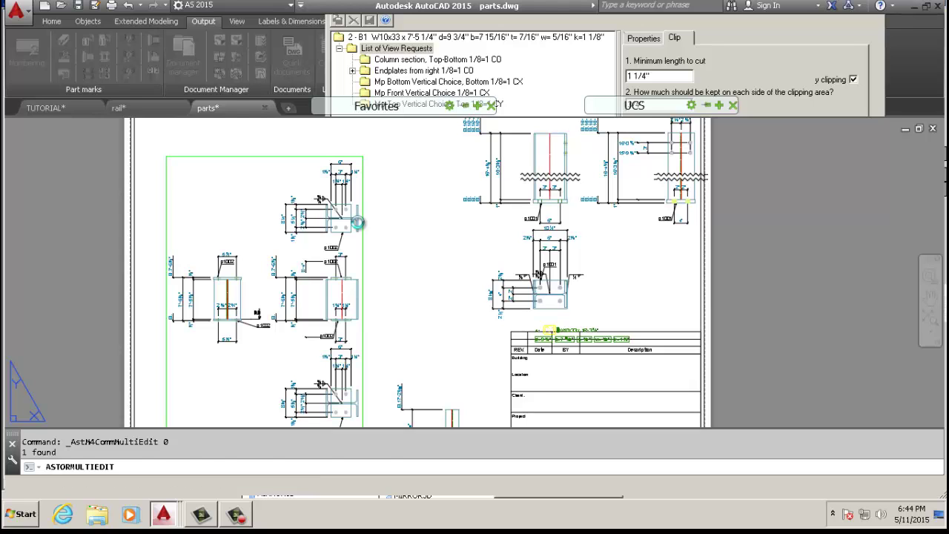
Switch to the TUTORIAL.dwg drawing to show the 3-D steel frame model.
scroll(388, 206, "down", 4)
scroll(282, 233, "up", 10)
scroll(197, 330, "down", 6)
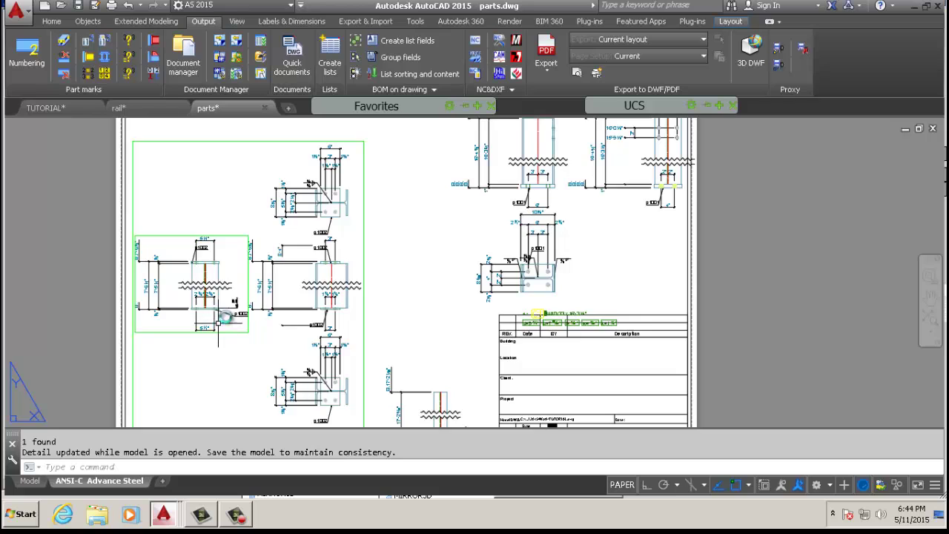
scroll(339, 212, "down", 2)
scroll(328, 255, "up", 10)
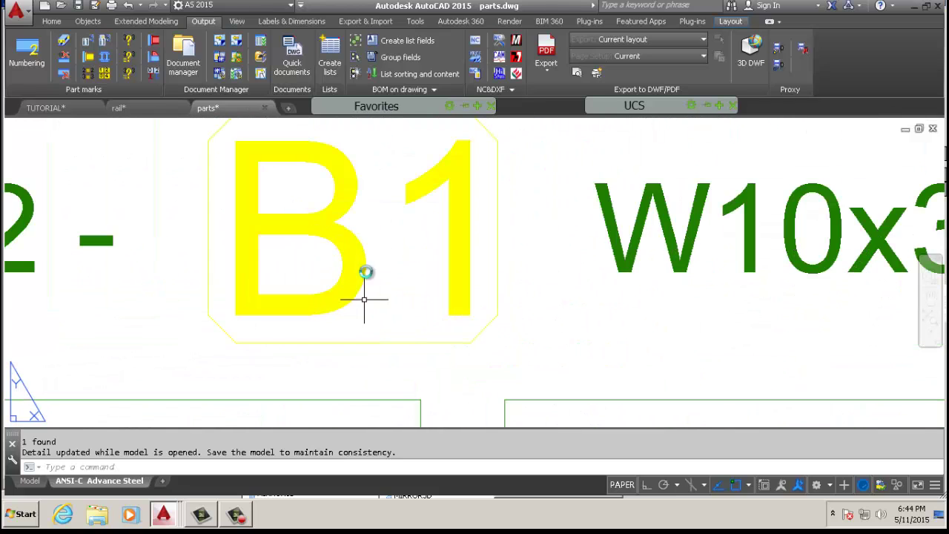
scroll(338, 265, "down", 5)
left_click(46, 107)
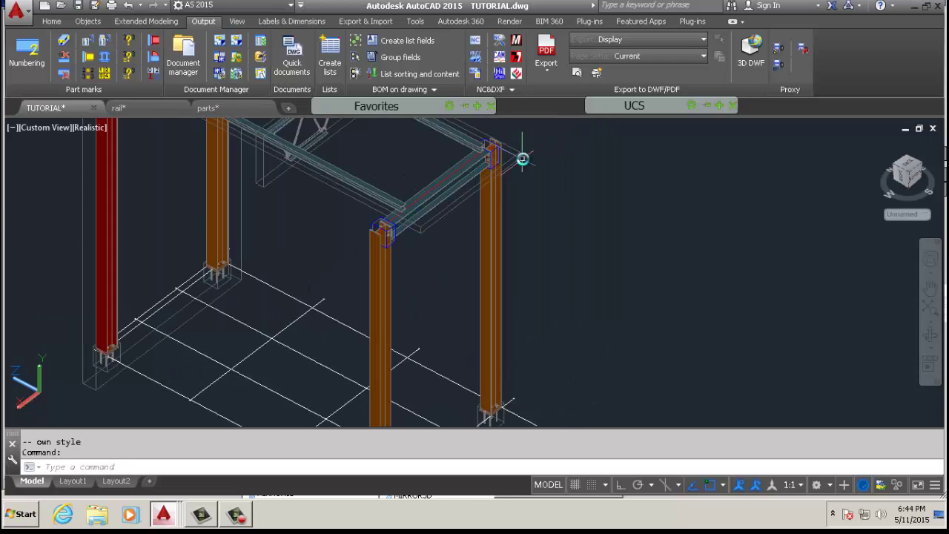
Verify the W10x33 beam's Naming properties show assembly mark B1, then go back to the parts sheet.
scroll(423, 207, "up", 3)
double_click(424, 216)
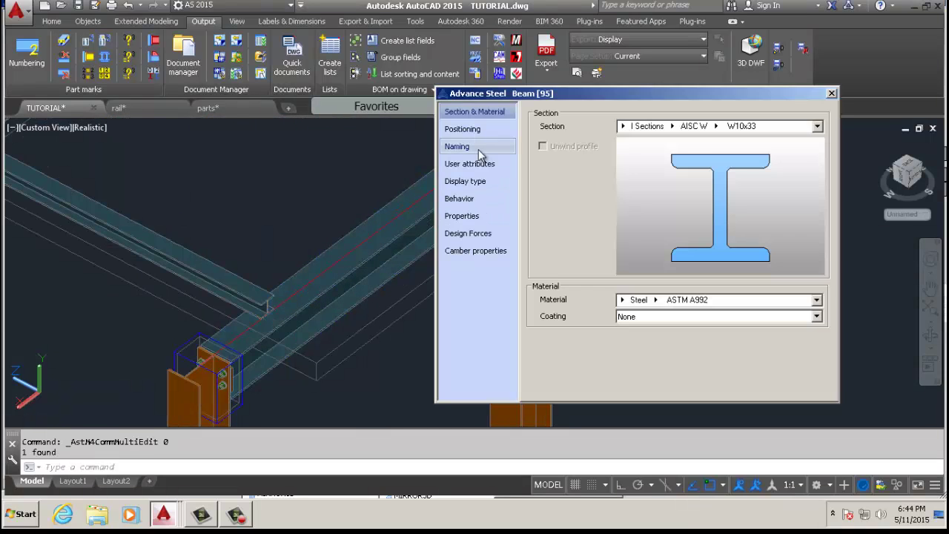
left_click(458, 147)
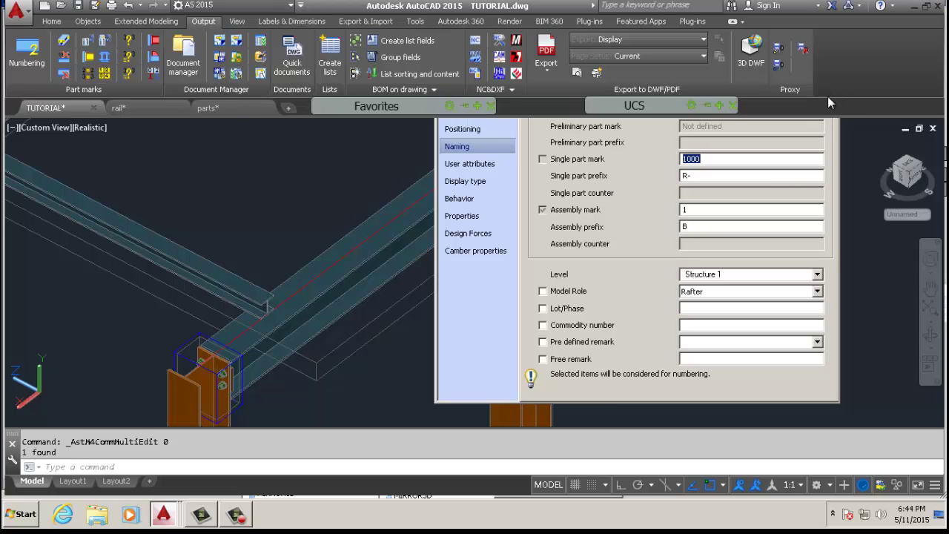
left_click(831, 94)
scroll(598, 318, "down", 6)
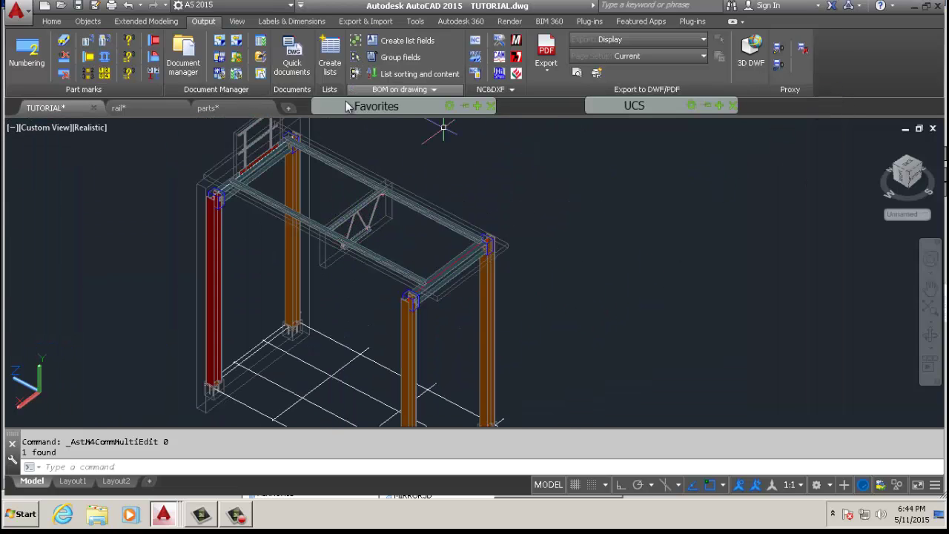
left_click(208, 108)
scroll(356, 304, "down", 4)
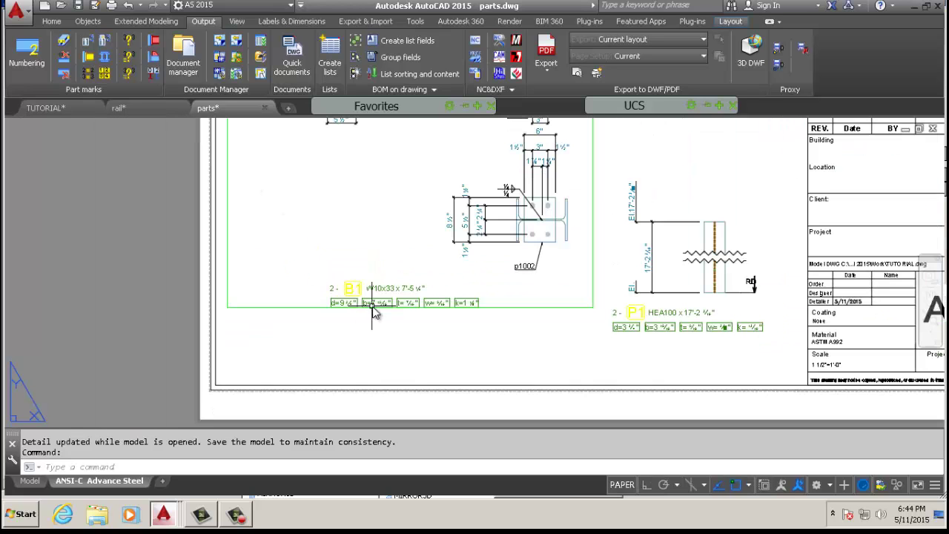
scroll(407, 291, "up", 2)
scroll(406, 290, "up", 4)
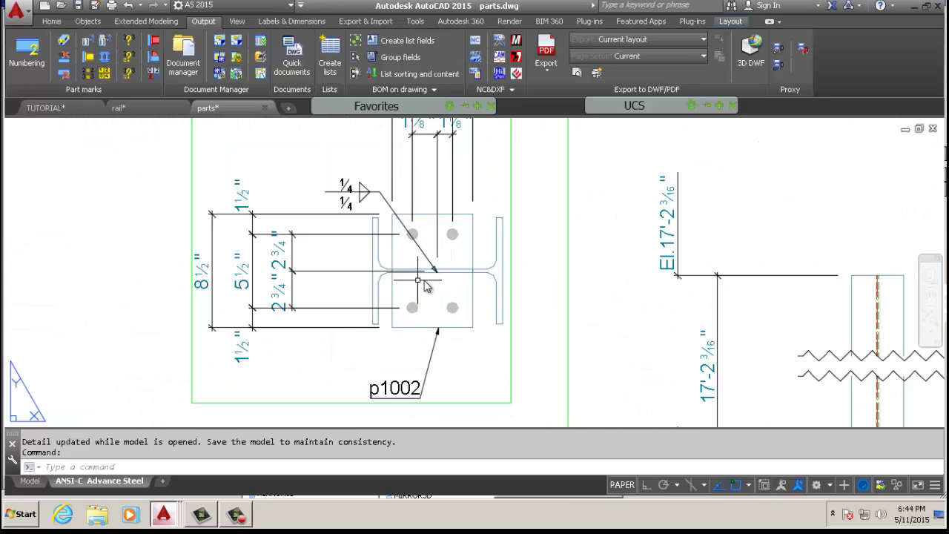
scroll(453, 334, "down", 4)
scroll(444, 256, "up", 3)
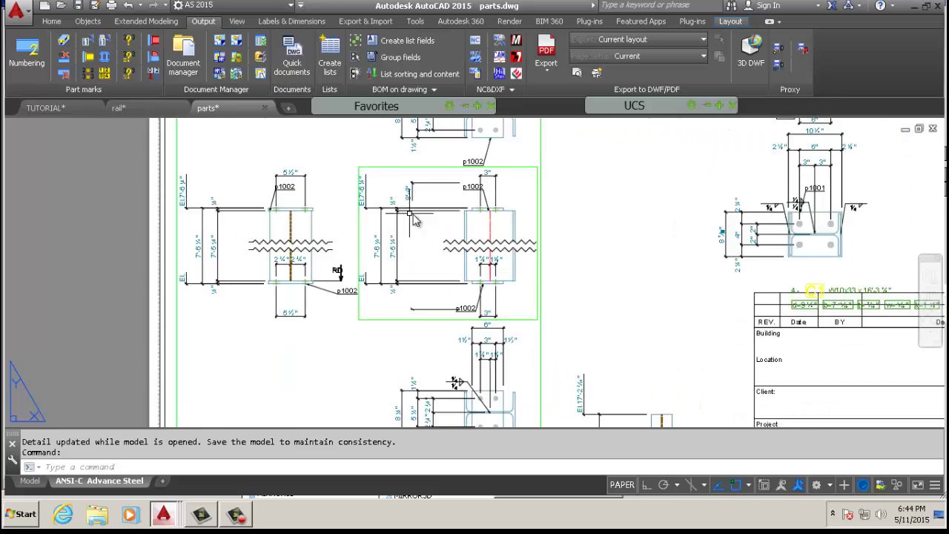
scroll(444, 256, "down", 4)
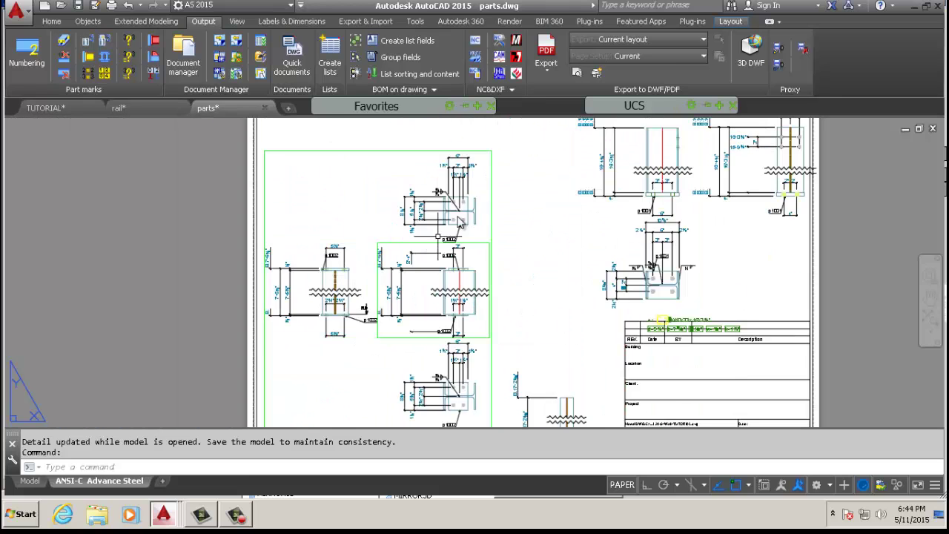
scroll(433, 239, "up", 4)
scroll(434, 252, "down", 5)
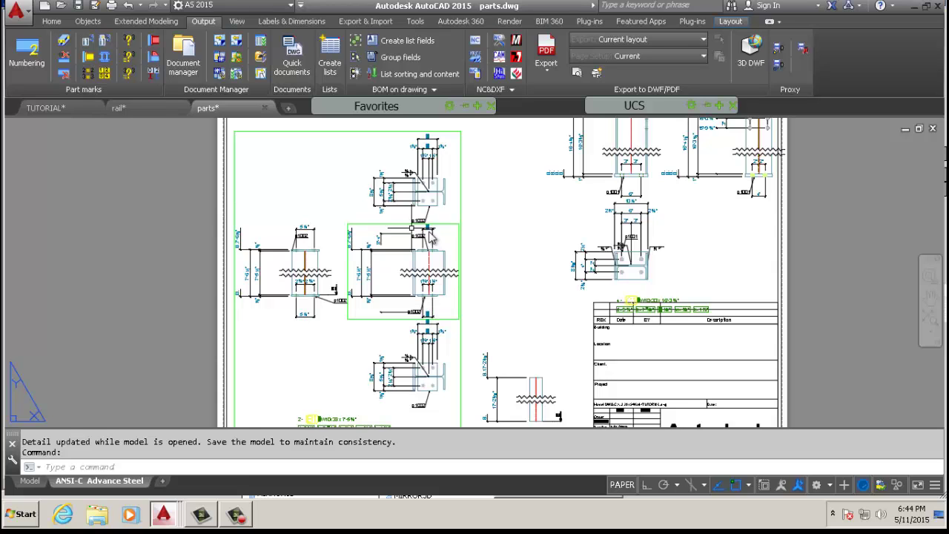
scroll(432, 286, "up", 4)
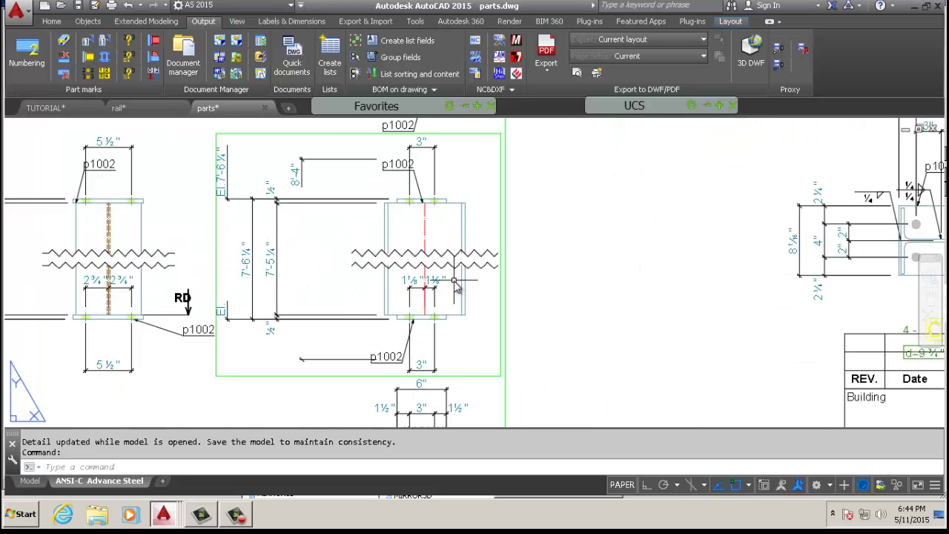
scroll(456, 288, "down", 4)
scroll(445, 286, "down", 2)
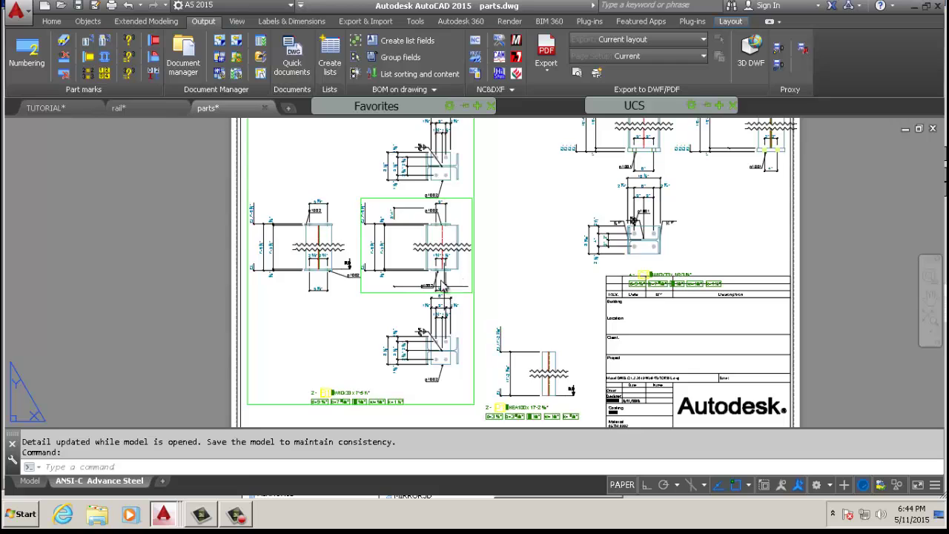
scroll(444, 287, "up", 6)
scroll(448, 249, "down", 5)
scroll(437, 385, "up", 3)
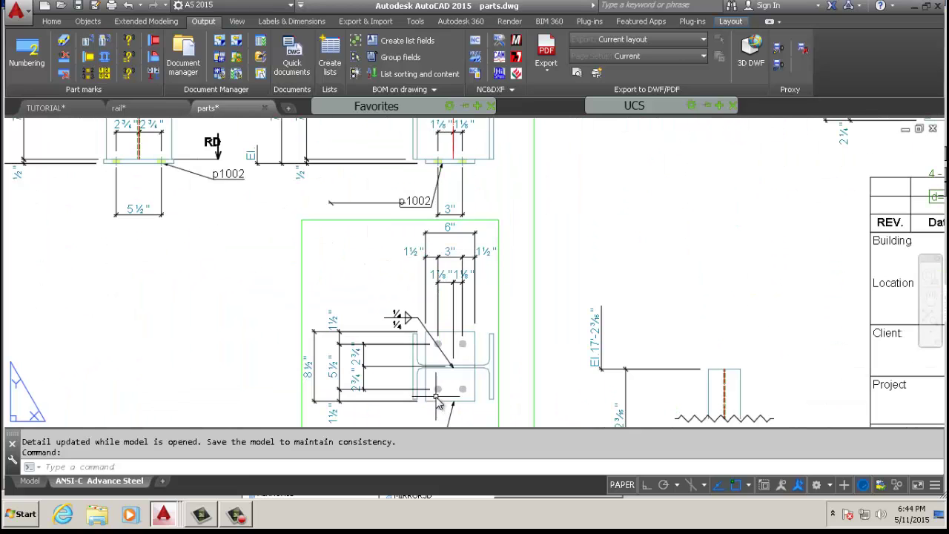
middle_click_drag(458, 332, 453, 318)
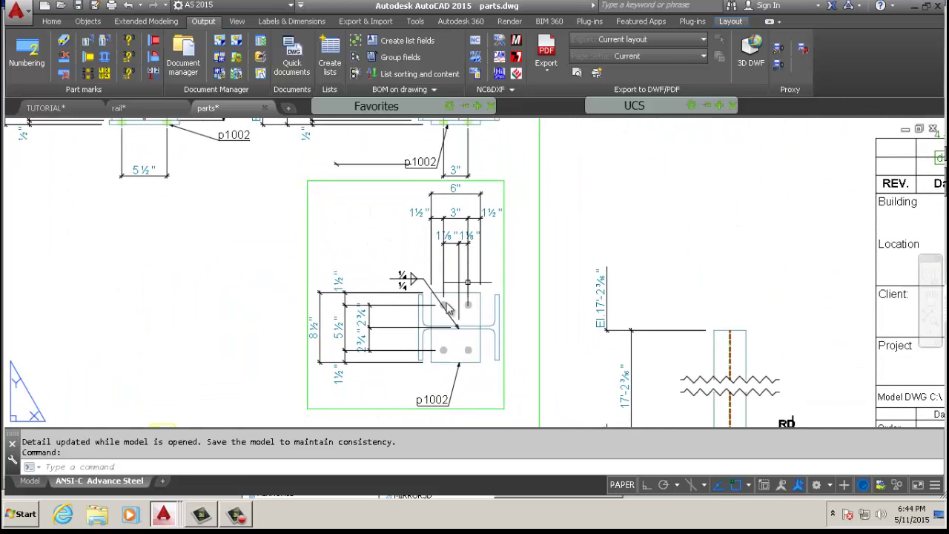
scroll(464, 169, "down", 4)
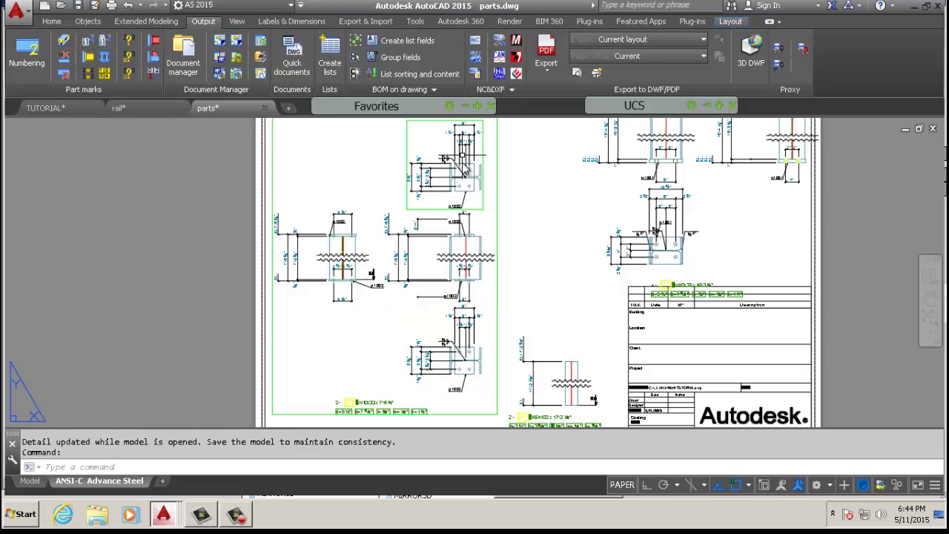
scroll(478, 178, "up", 3)
scroll(447, 252, "up", 2)
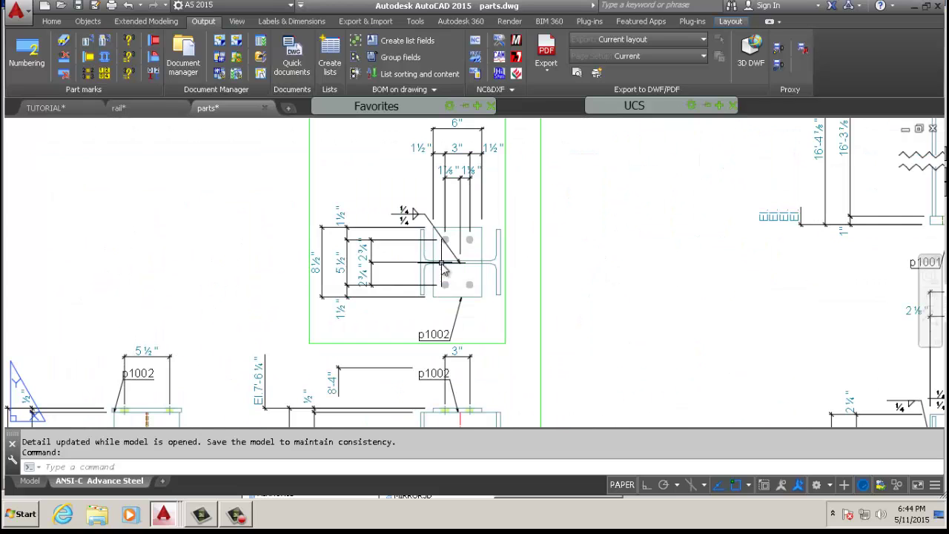
scroll(442, 236, "down", 3)
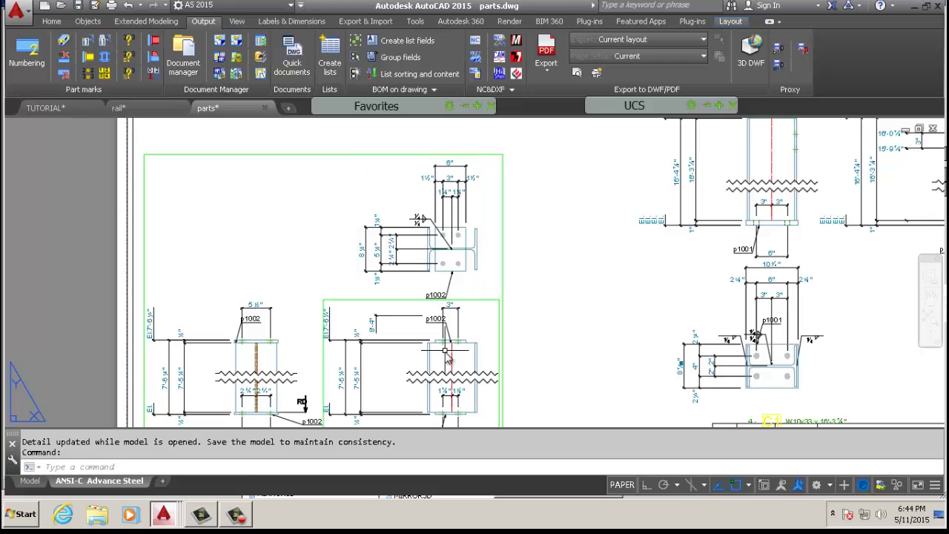
scroll(405, 244, "up", 5)
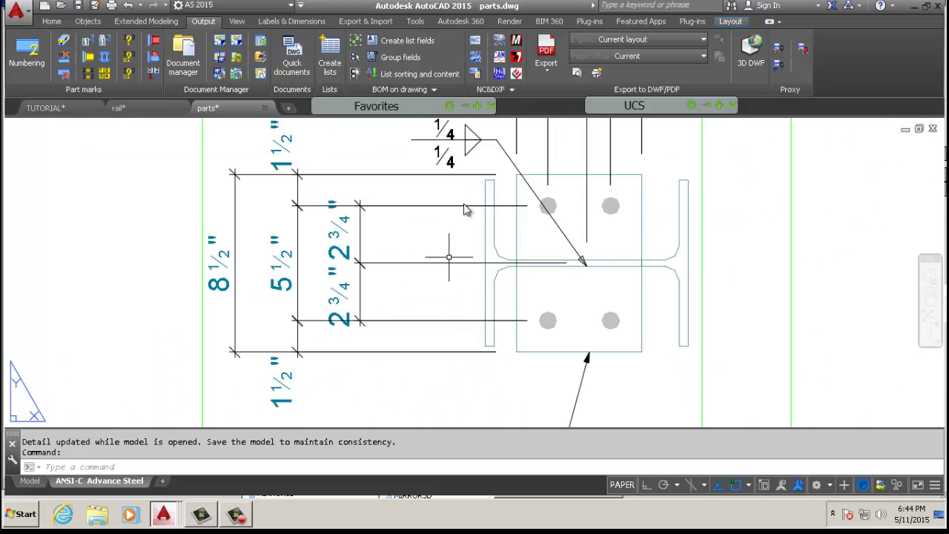
scroll(464, 210, "down", 4)
scroll(393, 380, "up", 1)
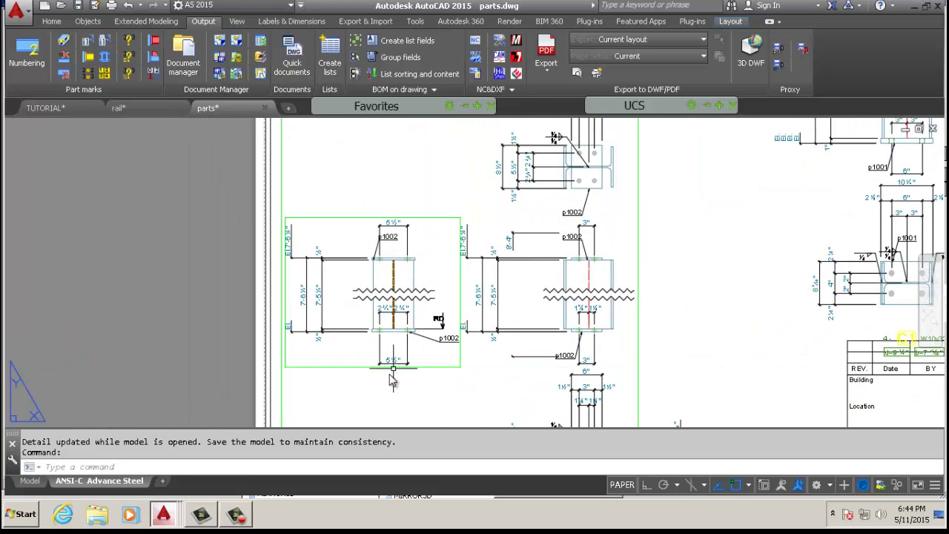
scroll(393, 380, "up", 2)
scroll(548, 271, "down", 3)
scroll(549, 280, "up", 3)
scroll(549, 280, "down", 1)
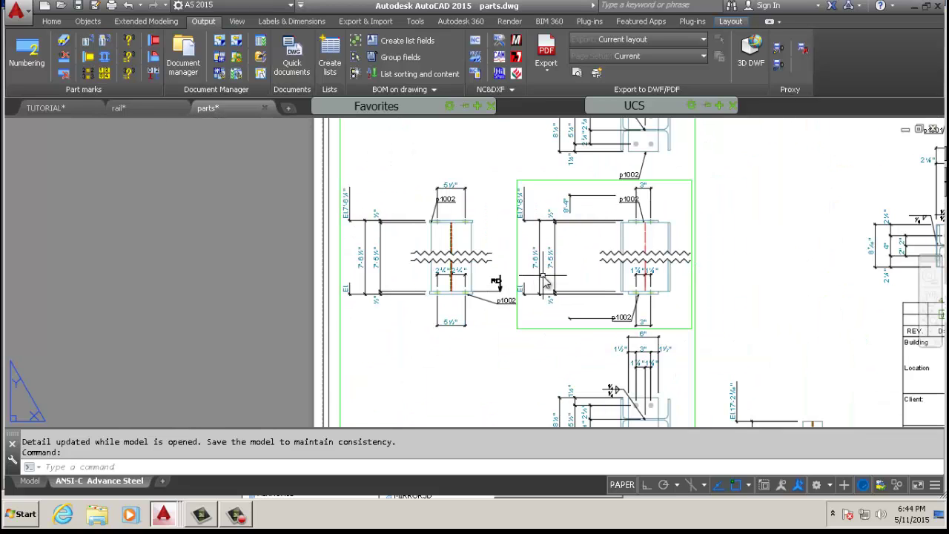
scroll(477, 282, "up", 5)
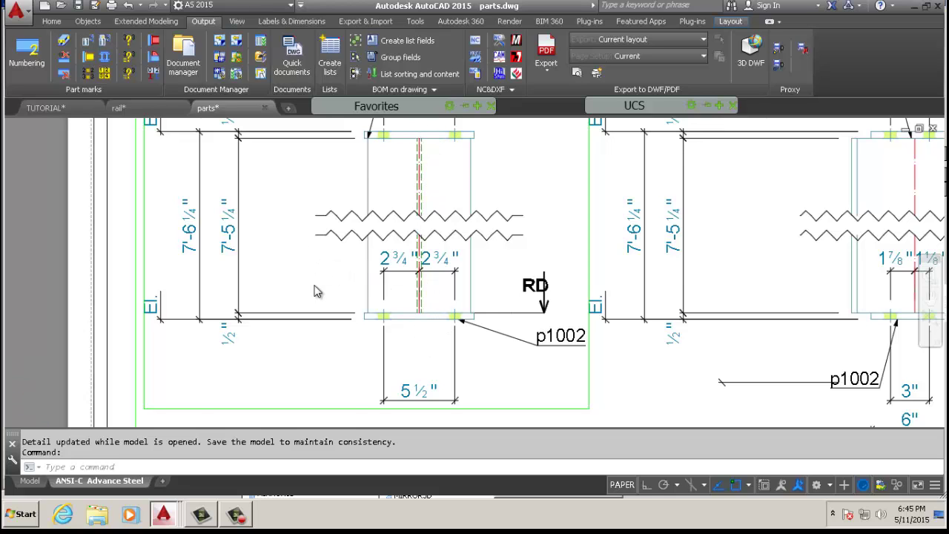
scroll(313, 291, "down", 3)
scroll(729, 230, "up", 7)
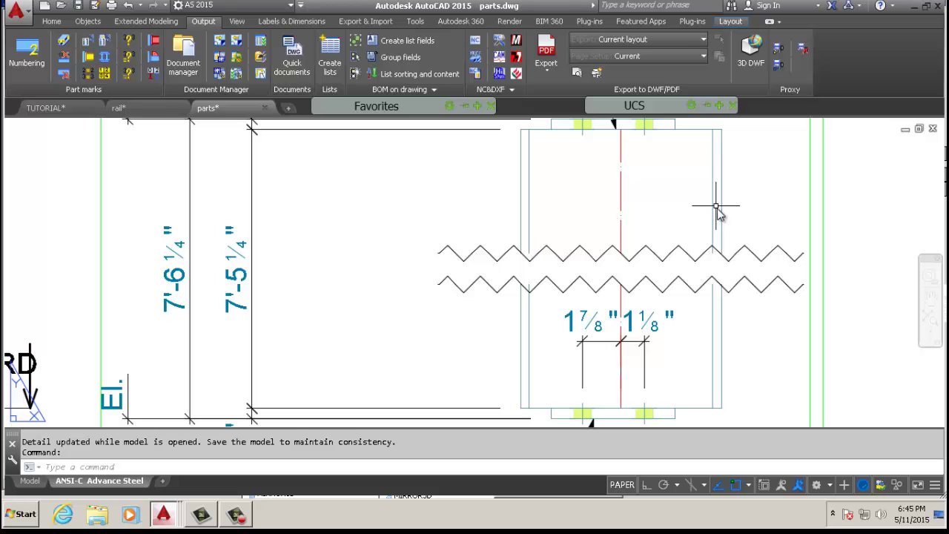
scroll(653, 275, "down", 5)
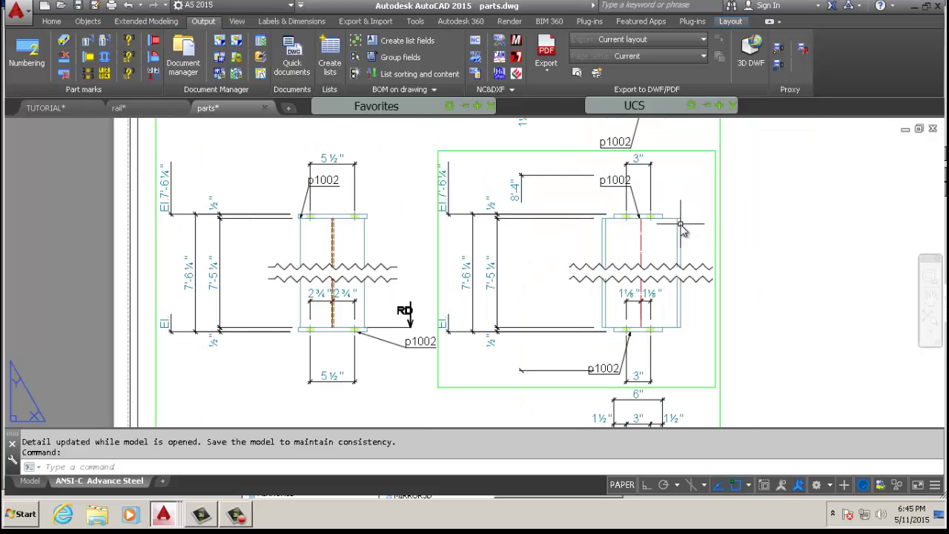